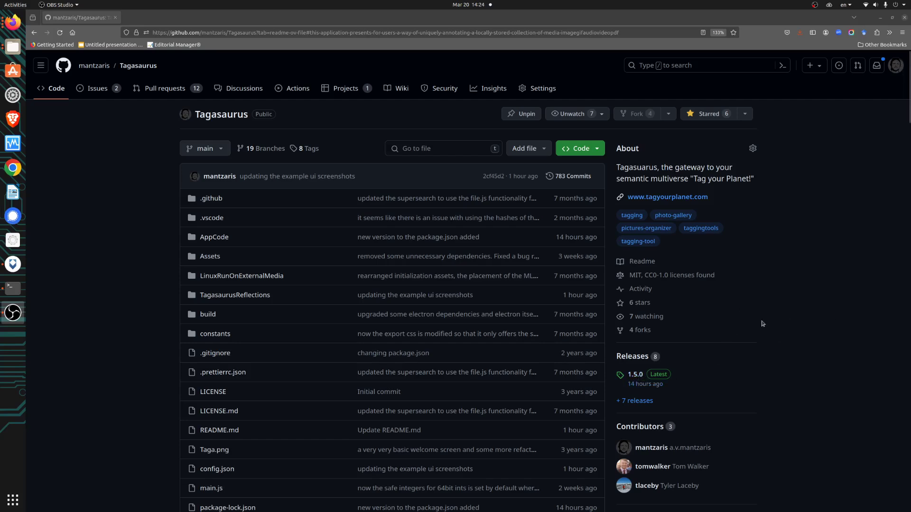
Look through the Tagasaurus repository's README description and its screenshots of the tagging, collections and face-exploring screens
scroll(763, 324, "down", 6)
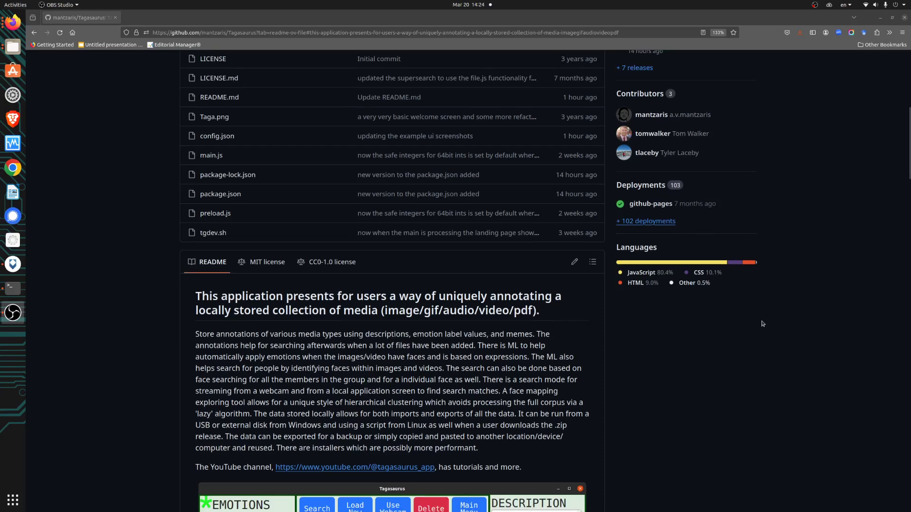
scroll(762, 324, "down", 2)
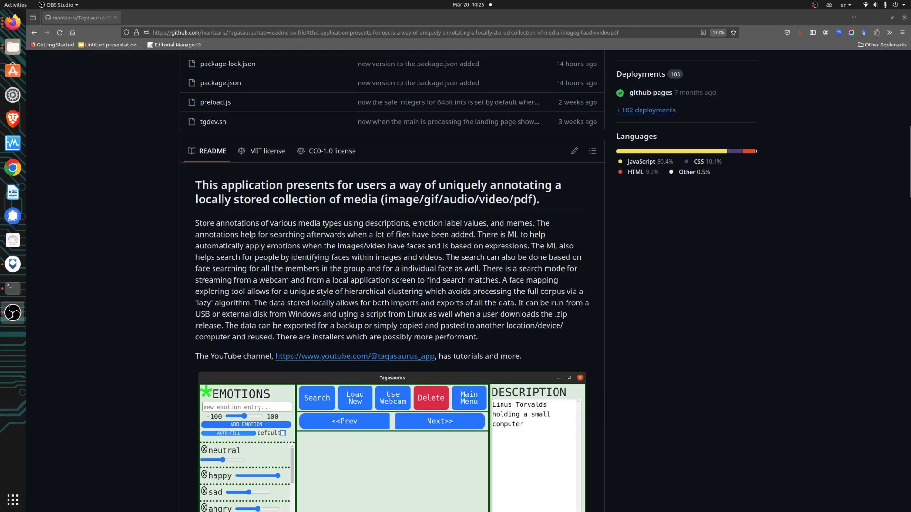
scroll(282, 294, "down", 1)
scroll(283, 293, "down", 5)
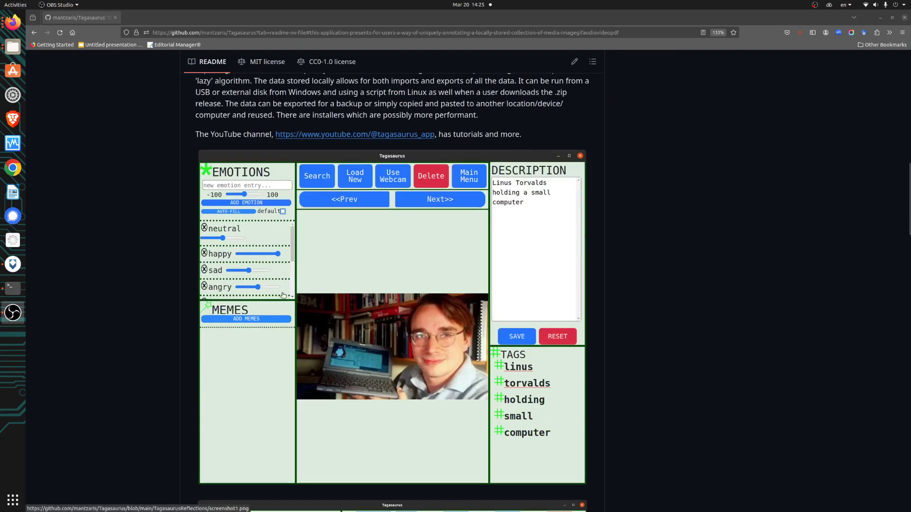
scroll(282, 274, "down", 5)
scroll(282, 274, "down", 5)
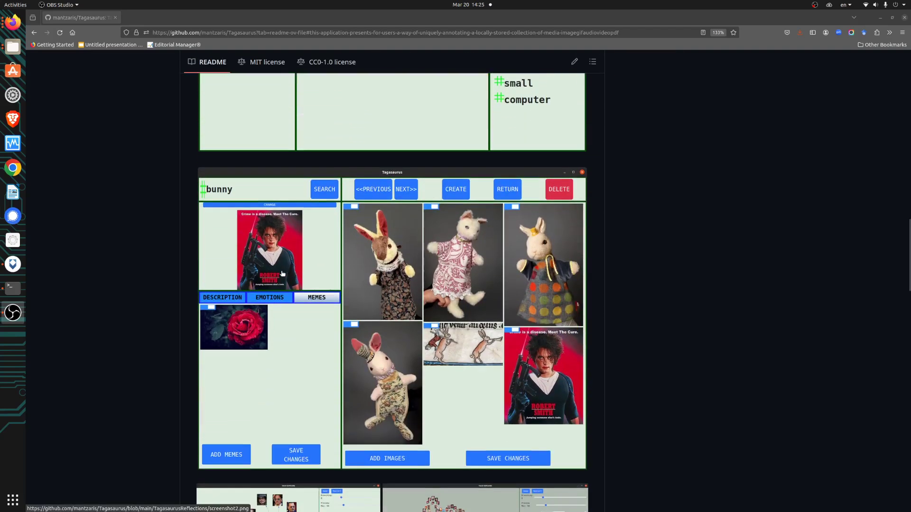
scroll(282, 273, "up", 8)
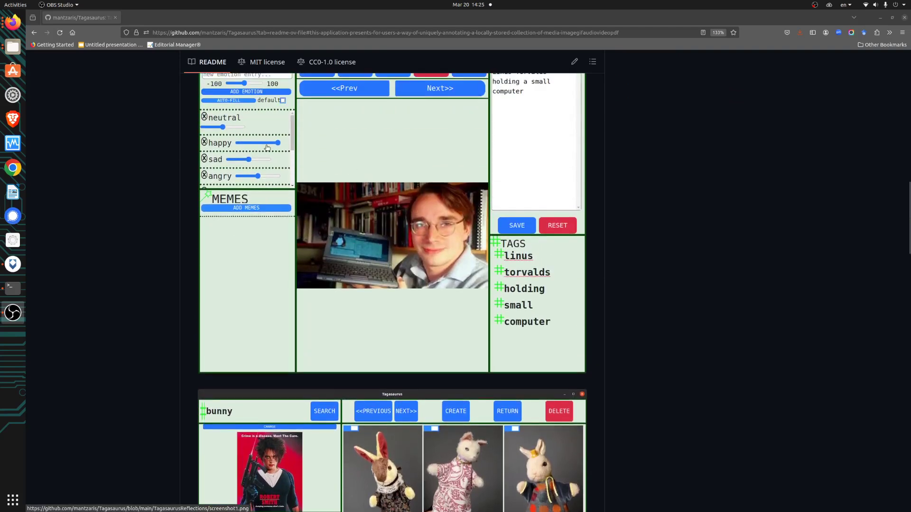
scroll(373, 143, "up", 2)
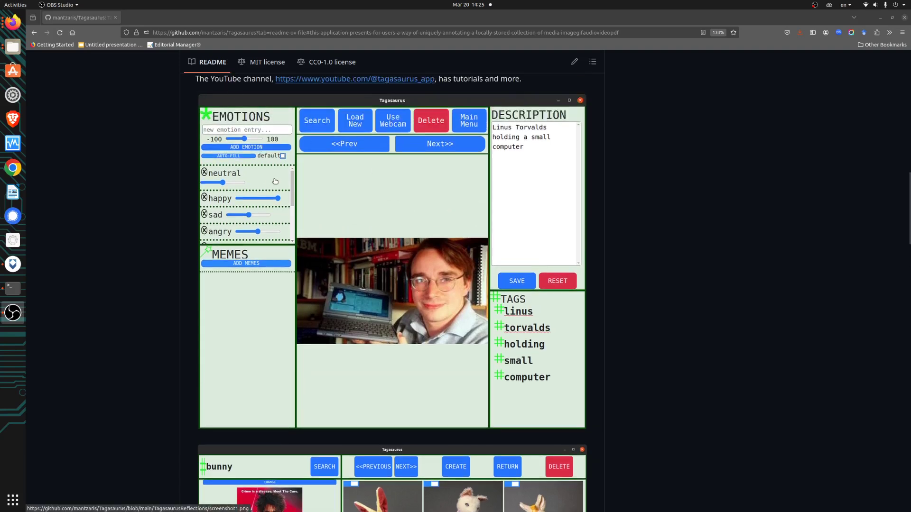
scroll(274, 209, "down", 7)
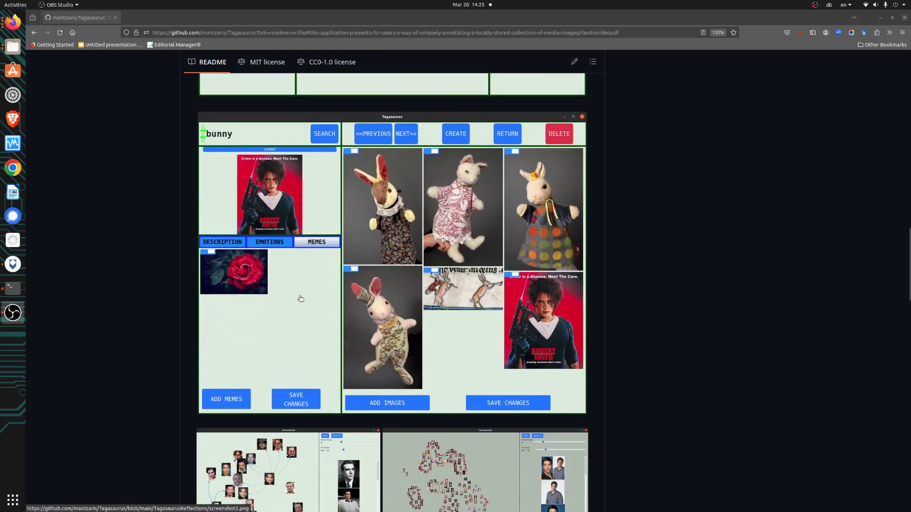
scroll(397, 357, "down", 5)
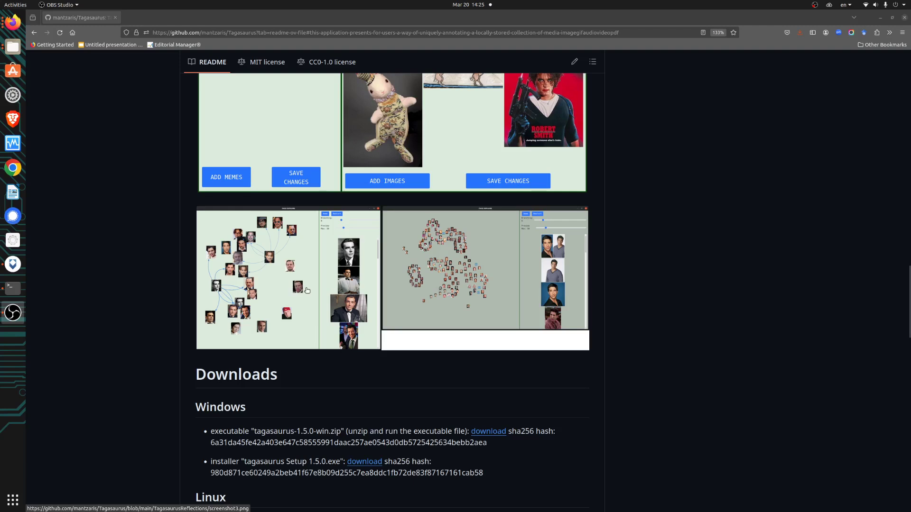
Review the README's Windows and Linux downloads and the Using Tagasaurus notes, and return to the collections screenshot
scroll(308, 290, "down", 5)
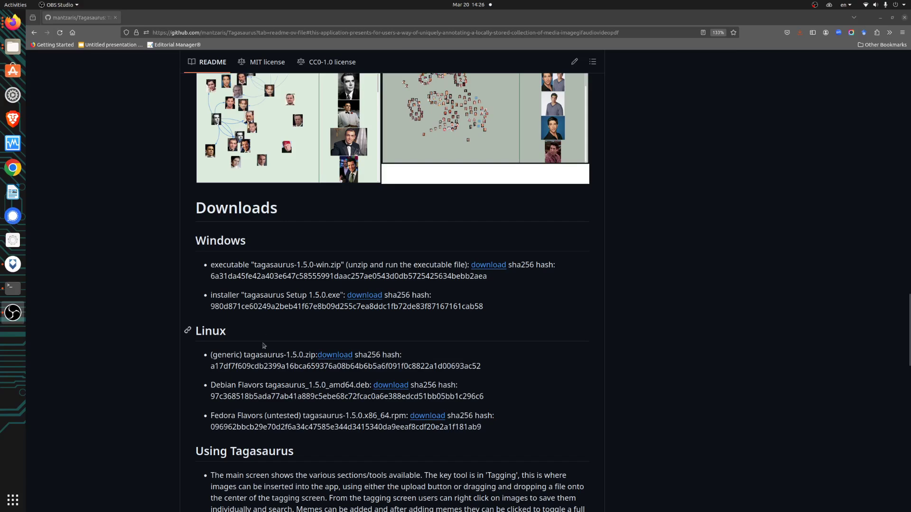
scroll(268, 349, "down", 5)
scroll(268, 348, "down", 5)
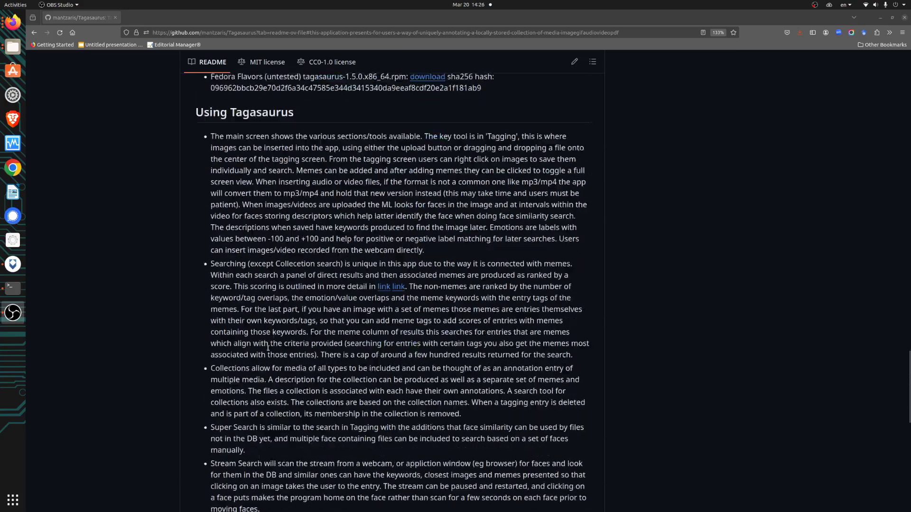
scroll(279, 322, "down", 2)
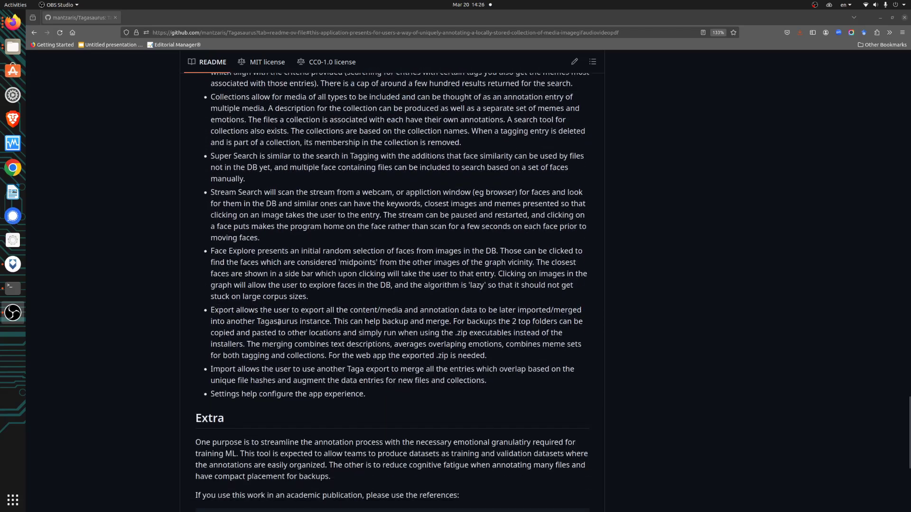
scroll(279, 322, "up", 10)
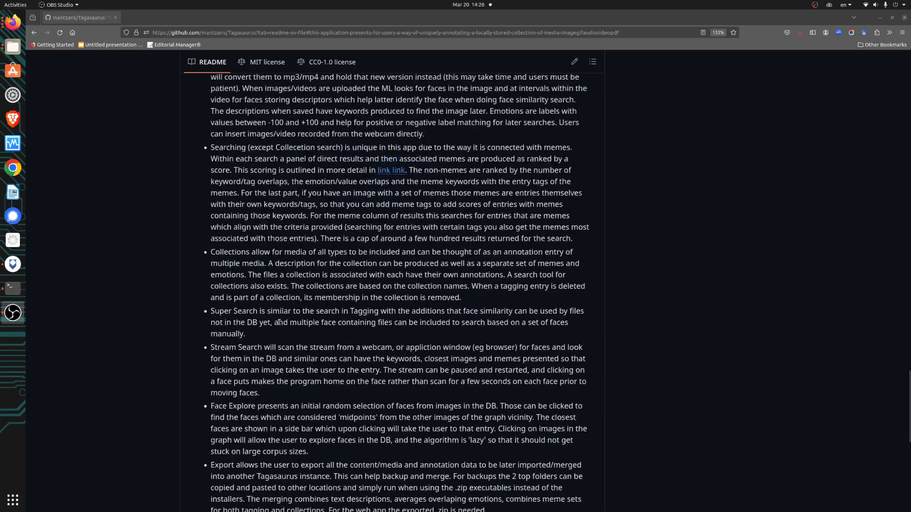
scroll(279, 324, "up", 10)
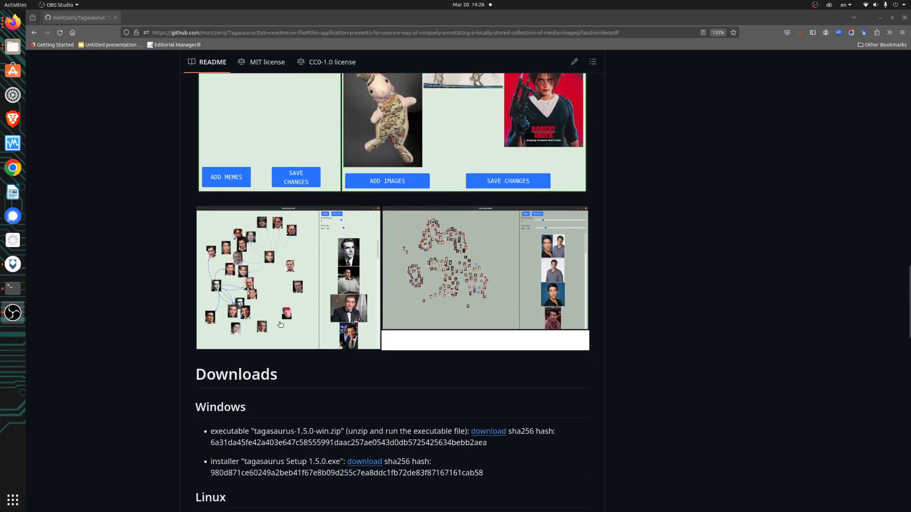
scroll(280, 325, "up", 1)
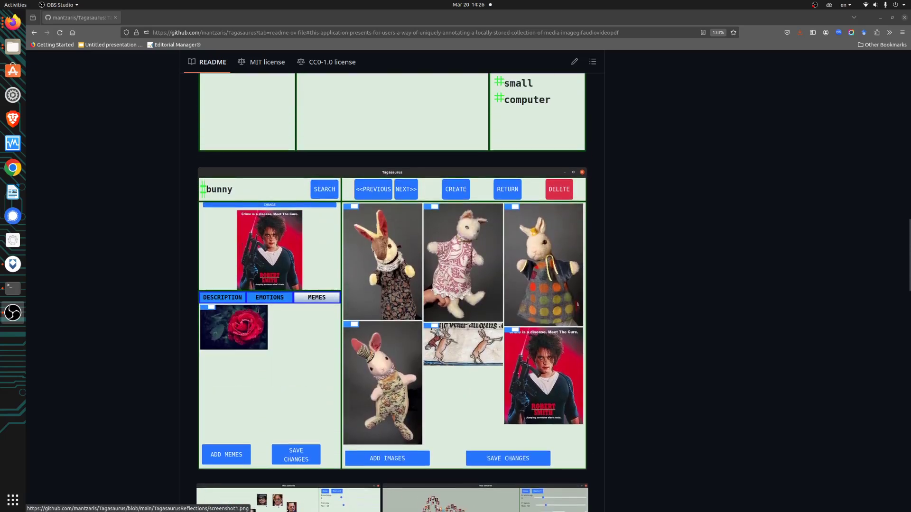
Bring the TagaTest folder into view in the file manager and extract tagasaurus-1.5.0.zip in place
left_click_drag(322, 0, 455, 107)
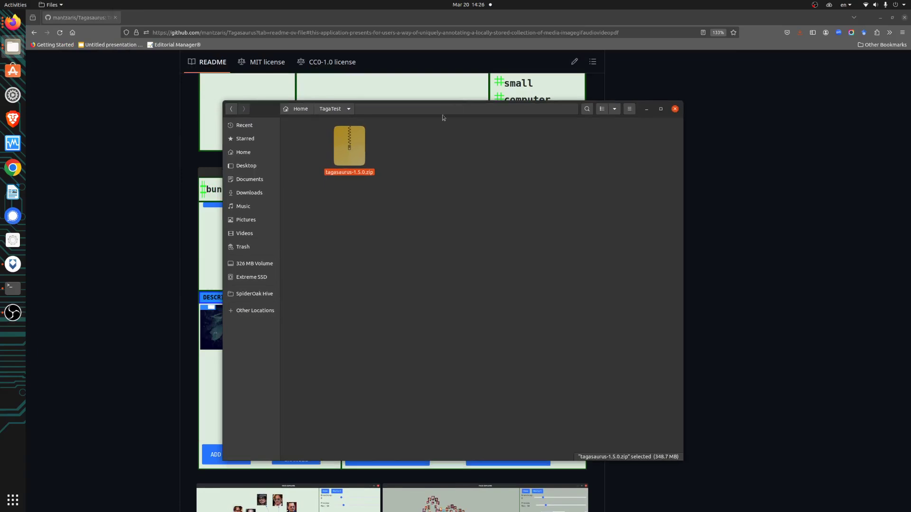
right_click(345, 165)
left_click(539, 196)
right_click(351, 151)
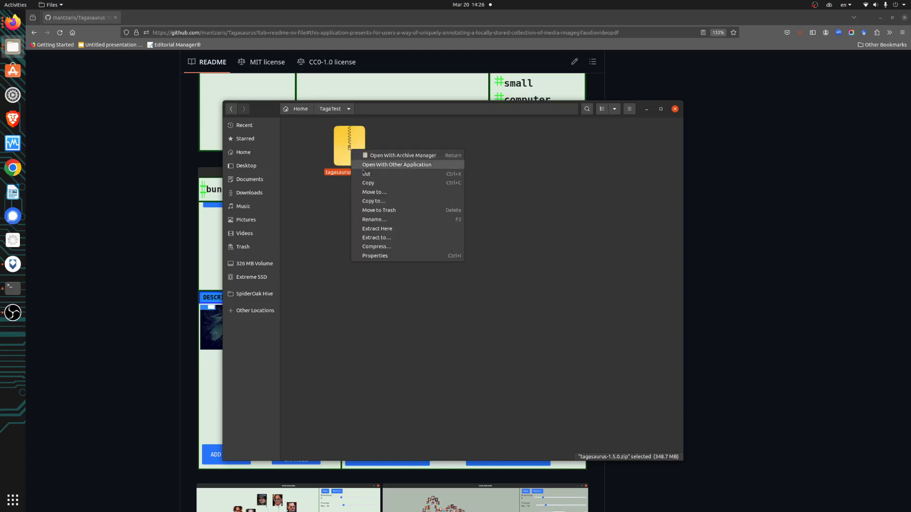
left_click(386, 229)
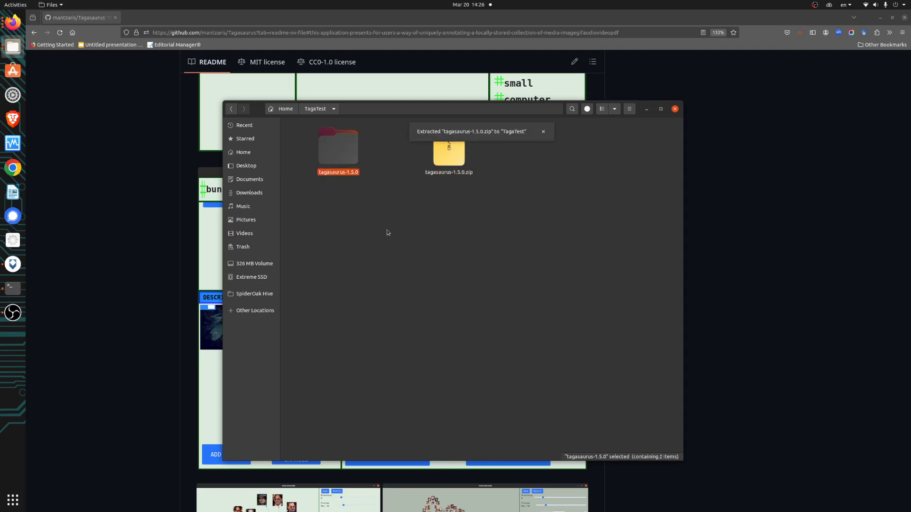
Launch the tagasaurus executable from a terminal in the extracted tagasaurus-1.5.0 folder, and move its window clear with the terminal minimized
double_click(336, 157)
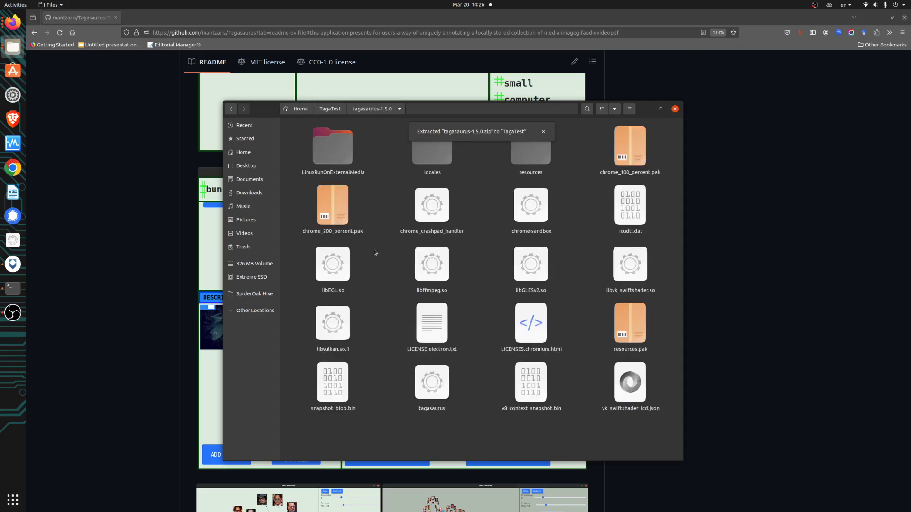
right_click(385, 433)
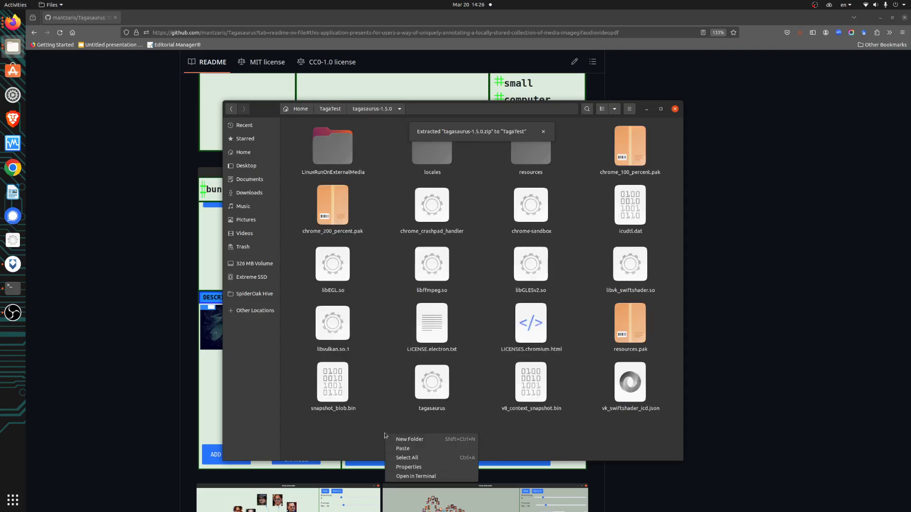
left_click(412, 476)
type("./t")
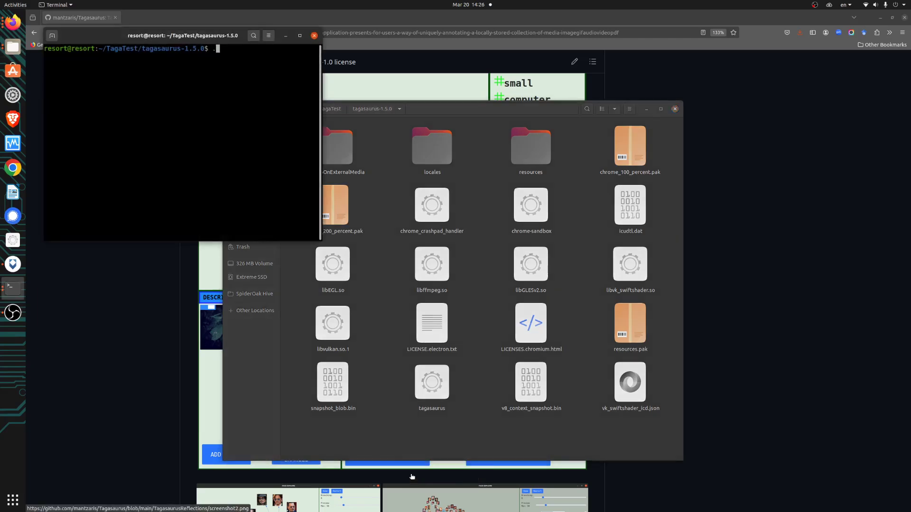
type("a")
key("Tab")
key("Return")
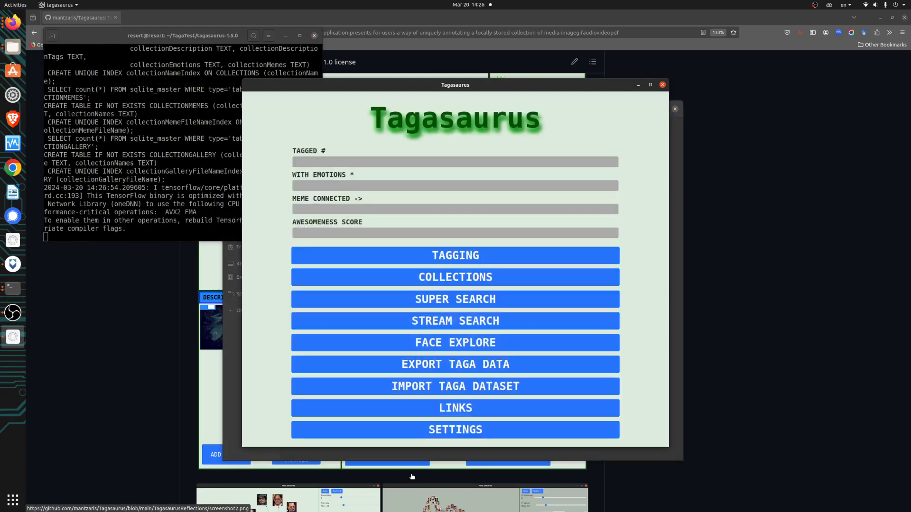
left_click(285, 36)
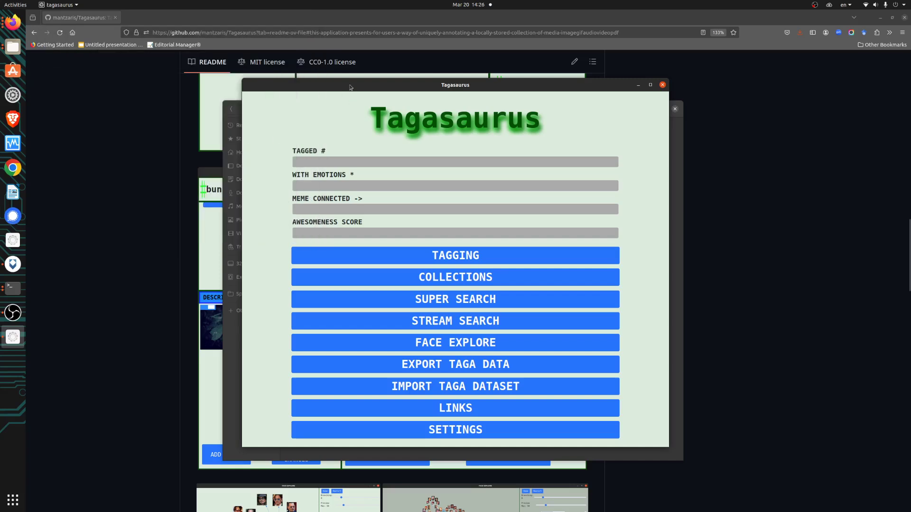
left_click_drag(353, 85, 444, 79)
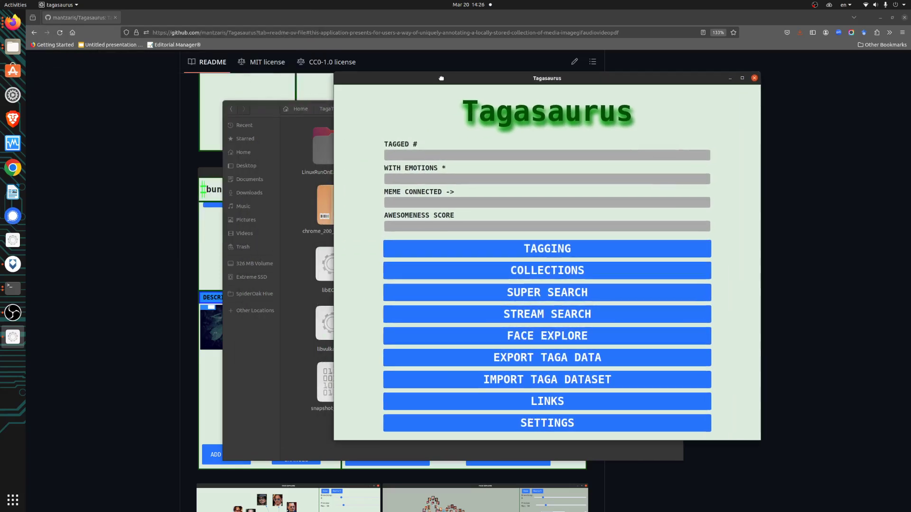
Inspect the tagasaurus-1.5.0 program folder and the TagasaurusFiles data folder side by side in TagaTest
left_click(266, 109)
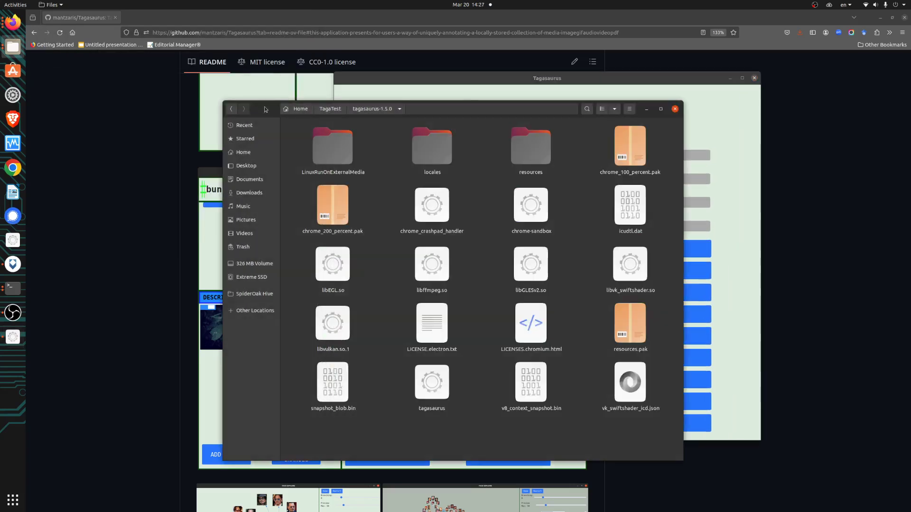
left_click(330, 109)
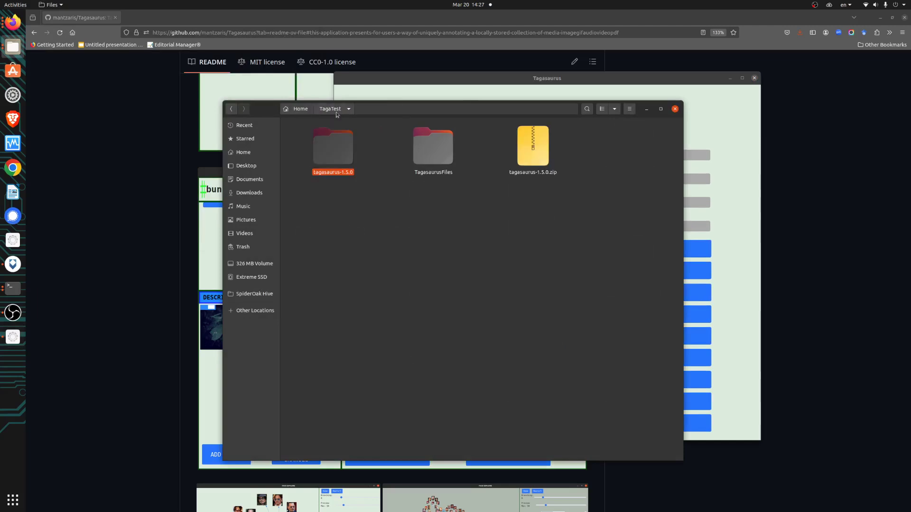
left_click(431, 157)
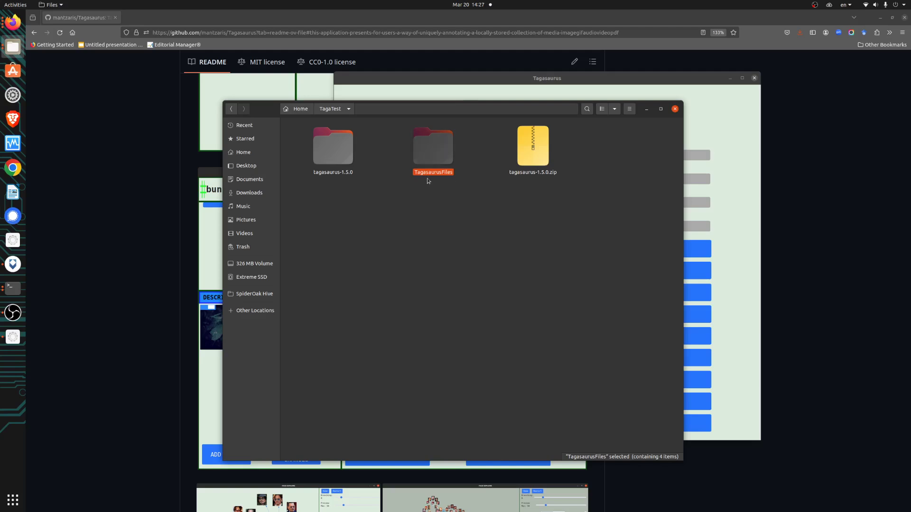
left_click(317, 144)
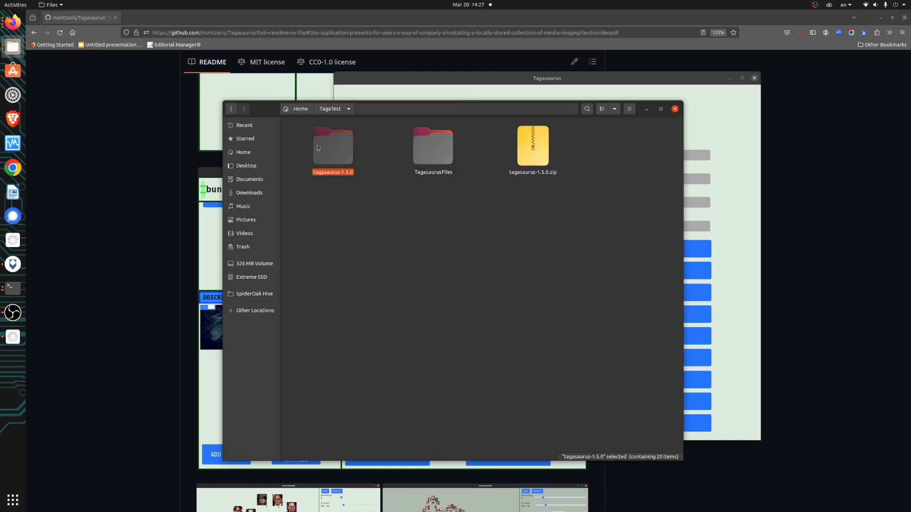
left_click(443, 236)
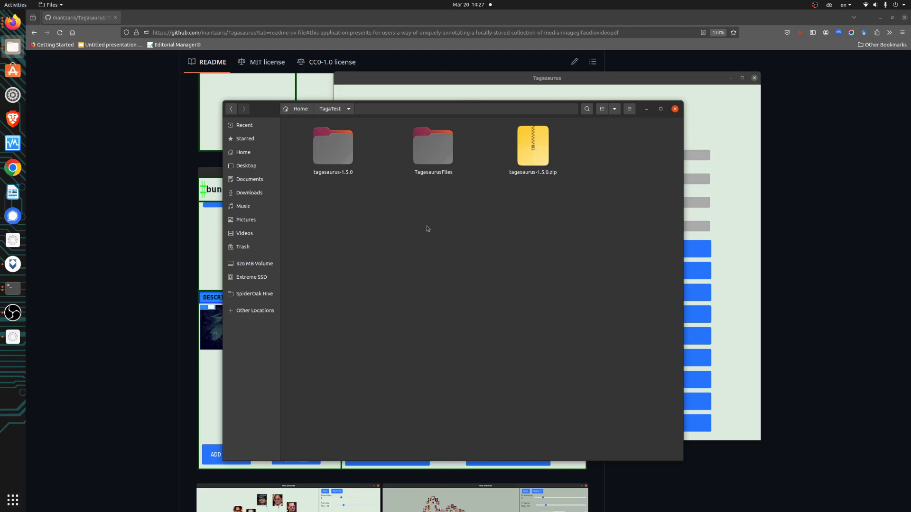
left_click(424, 155)
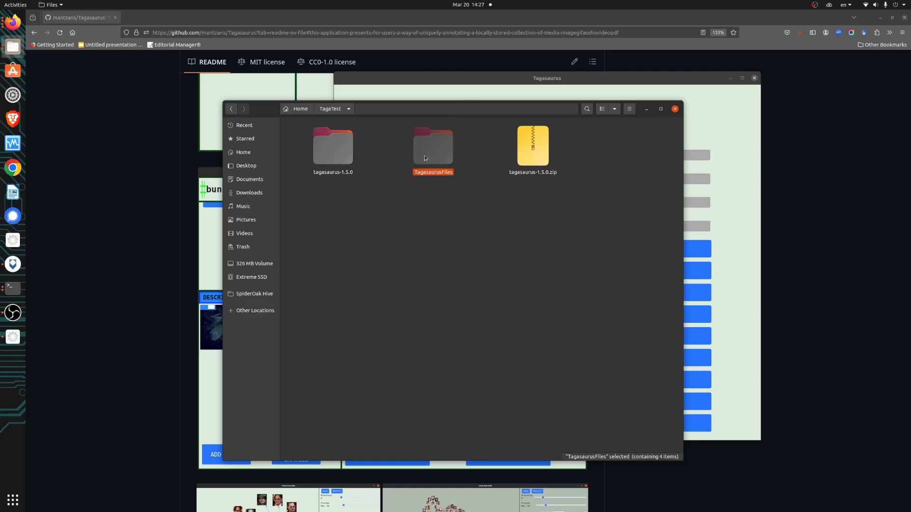
Examine the contents of the LinuxRunOnExternalMedia folder inside tagasaurus-1.5.0
double_click(330, 153)
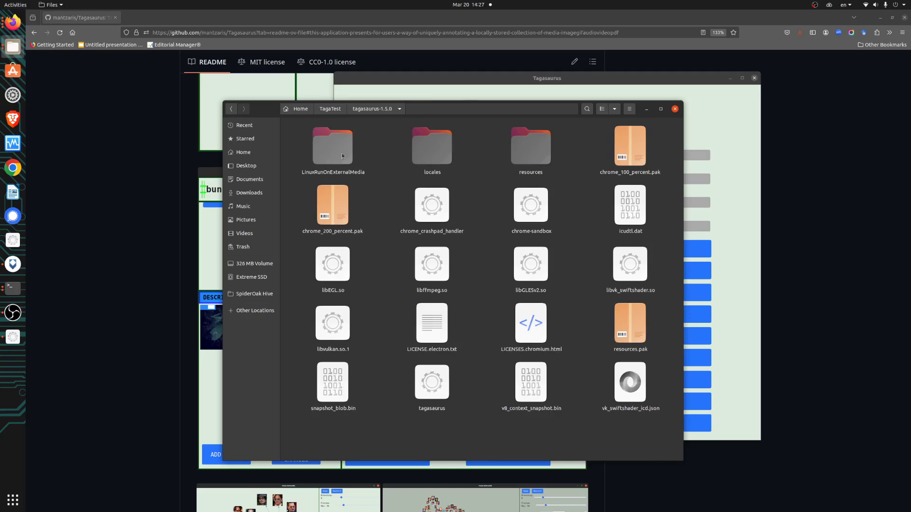
double_click(342, 155)
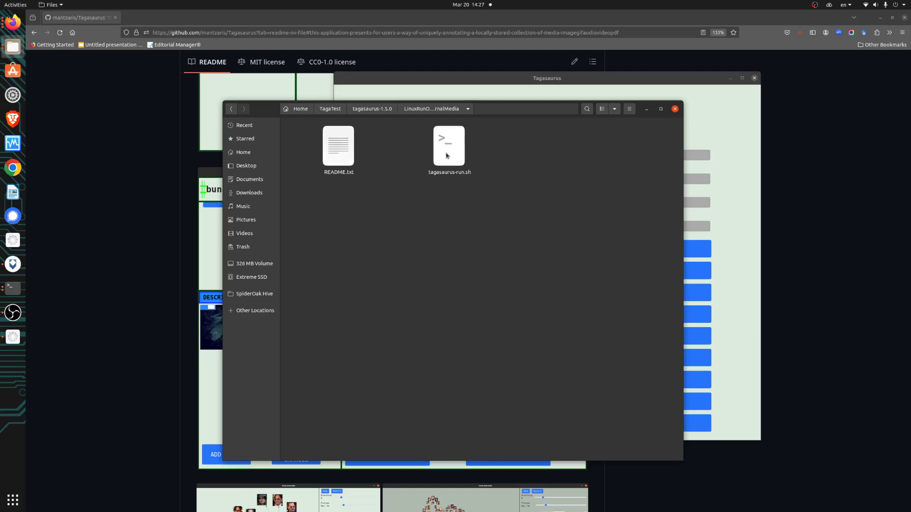
key("alt+Left")
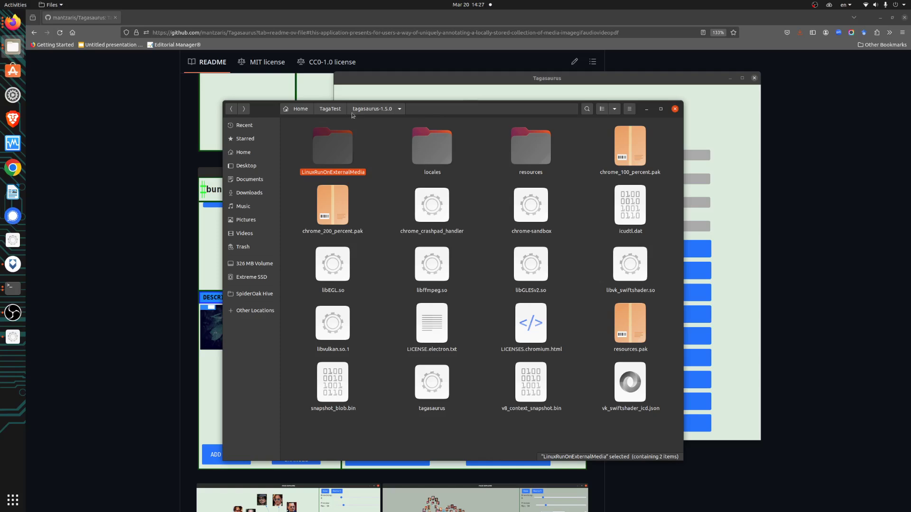
Select the tagasaurus-1.5.0 and TagasaurusFiles folders together in TagaTest, and move the file manager window out of view
left_click(337, 110)
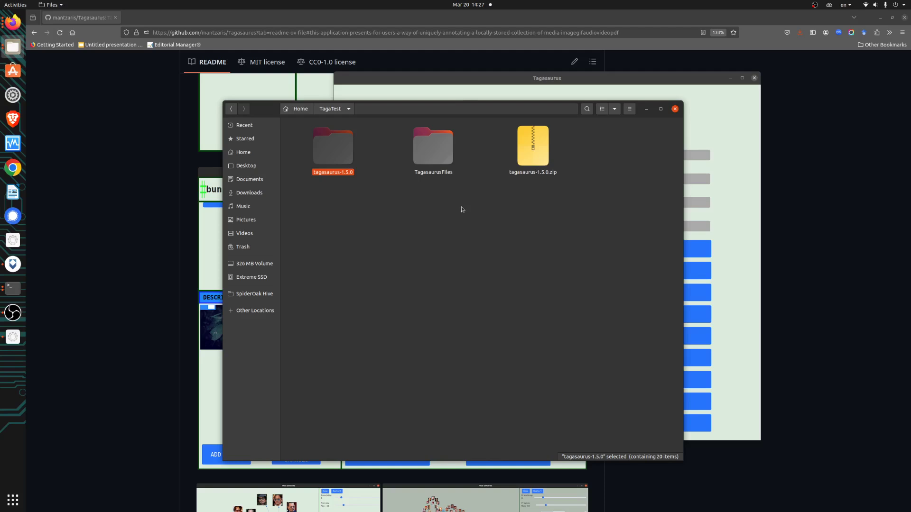
left_click_drag(443, 202, 327, 141)
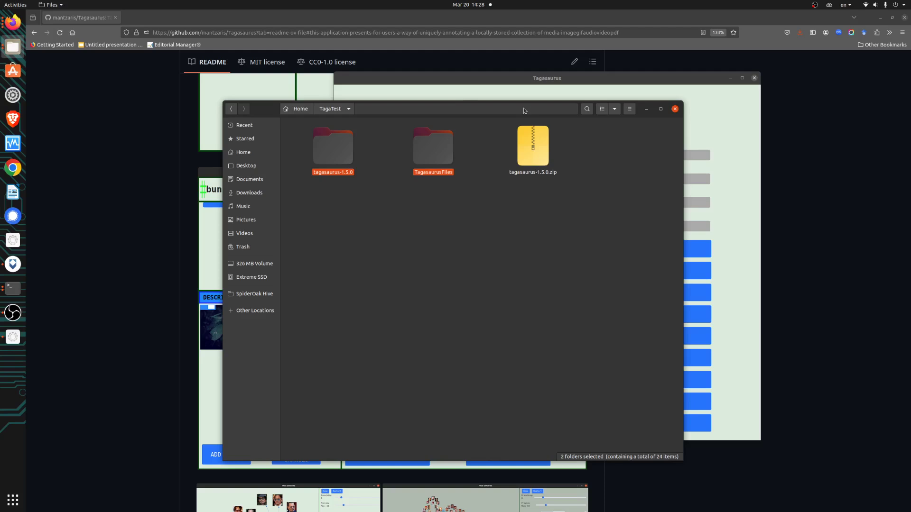
left_click_drag(523, 109, 0, 52)
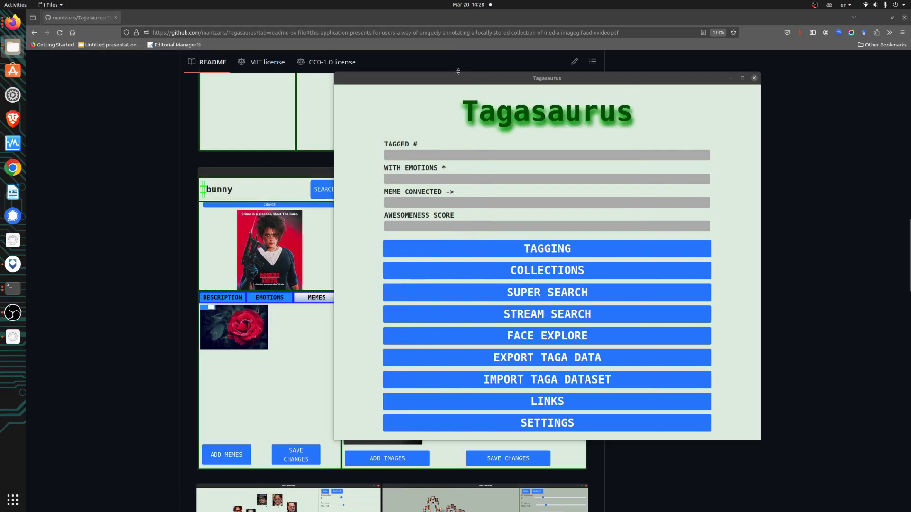
Minimize the browser, maximize the Tagasaurus window, and enter the tagging view
left_click(879, 19)
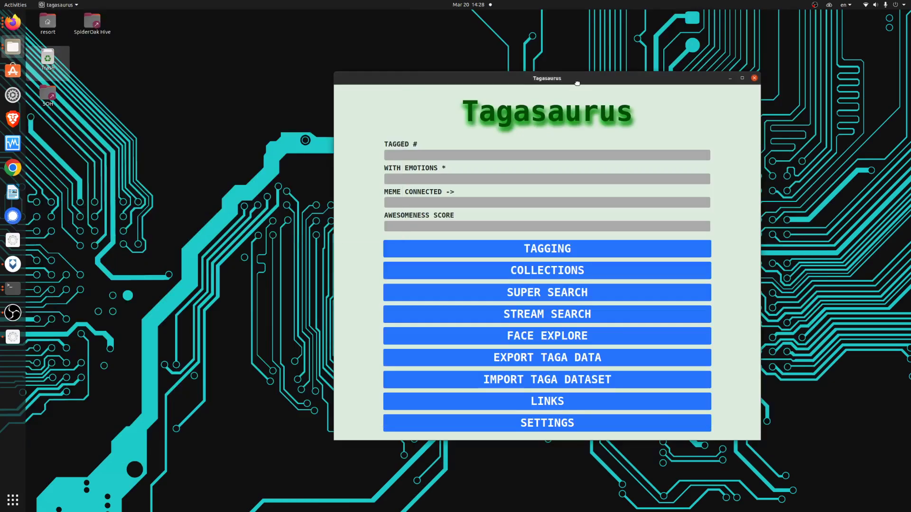
left_click_drag(577, 83, 510, 83)
double_click(509, 81)
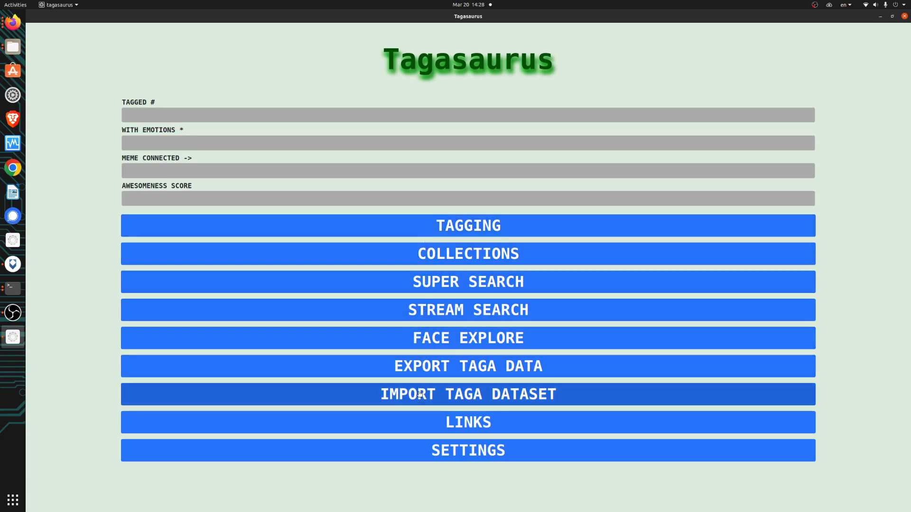
left_click(439, 227)
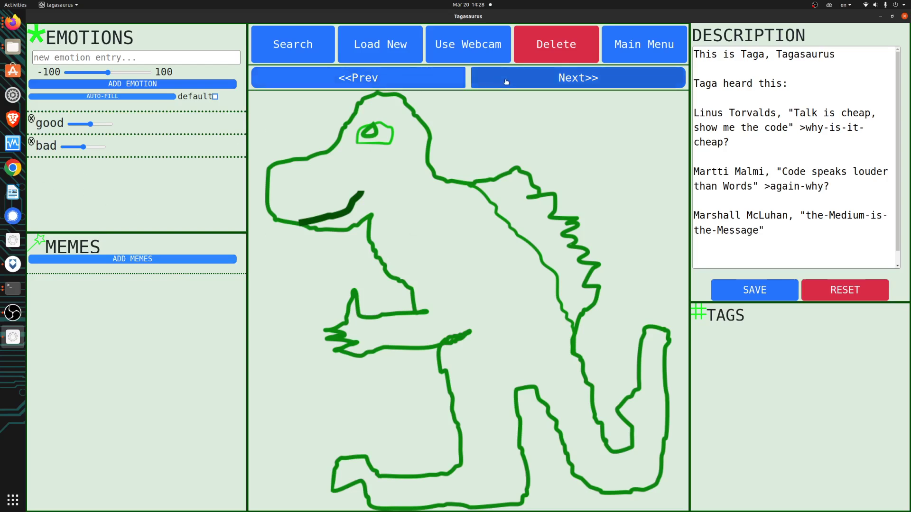
Flip between the Taga drawing and the next image, save the Taga drawing's existing description to generate tags, and look through its tag list
left_click(473, 80)
left_click(443, 79)
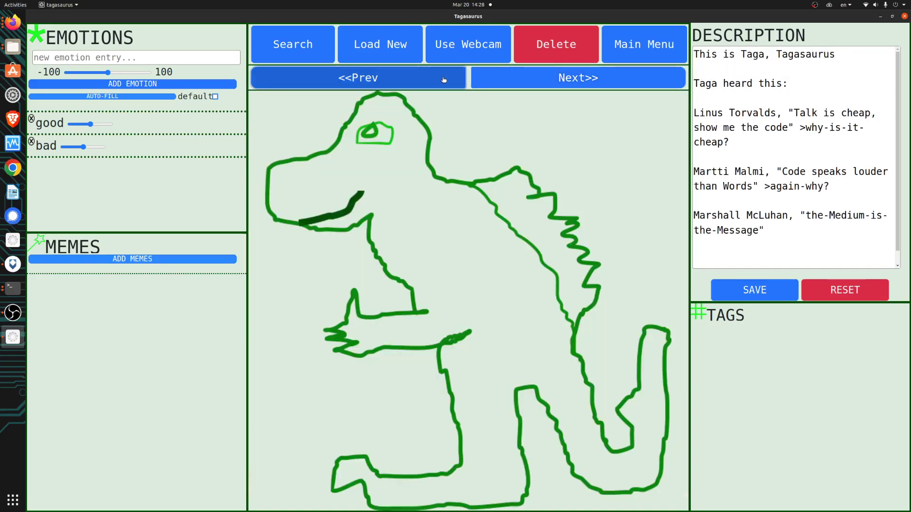
left_click(527, 85)
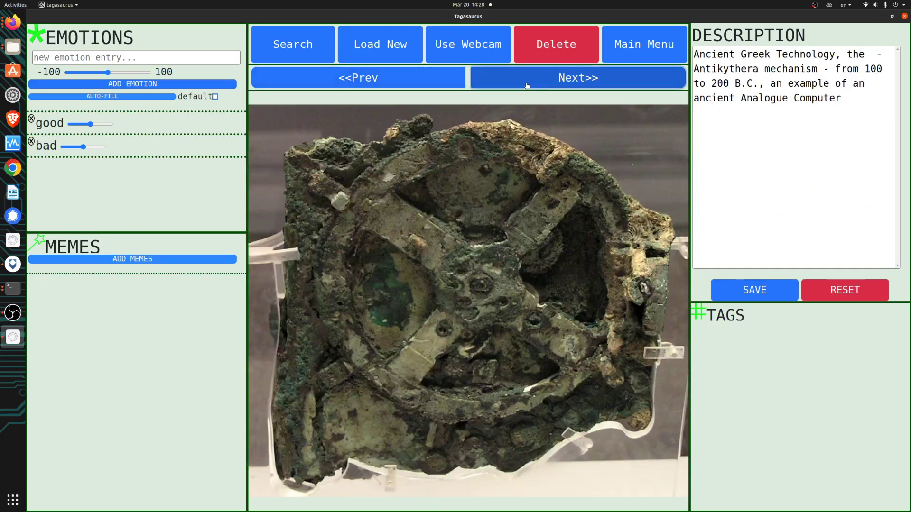
left_click(449, 76)
left_click(734, 295)
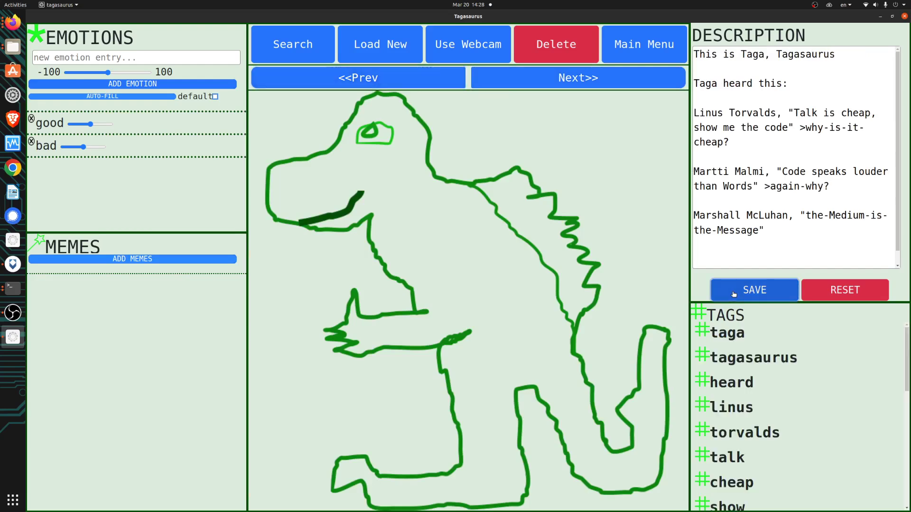
scroll(758, 382, "down", 10)
scroll(757, 380, "up", 8)
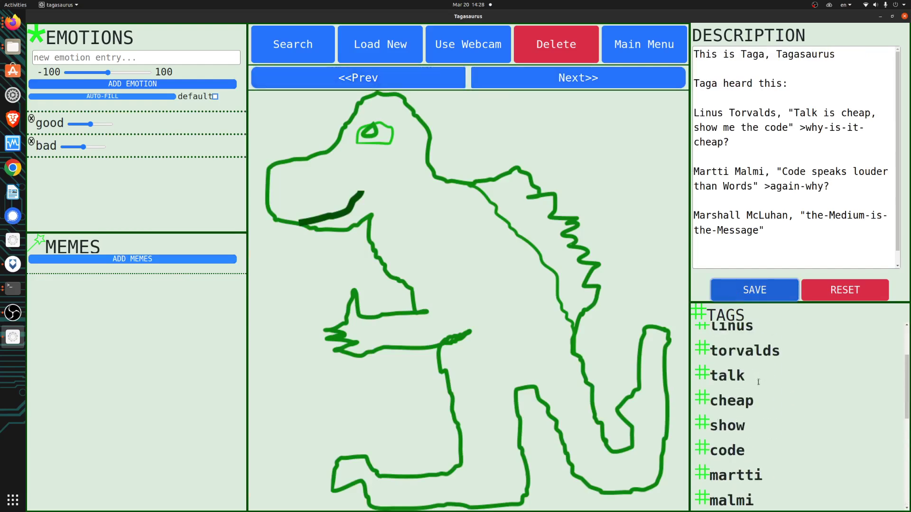
Append "Chaos. Good news." and, after a blank line, "newtag" to the Taga drawing's description and save it
left_click(720, 253)
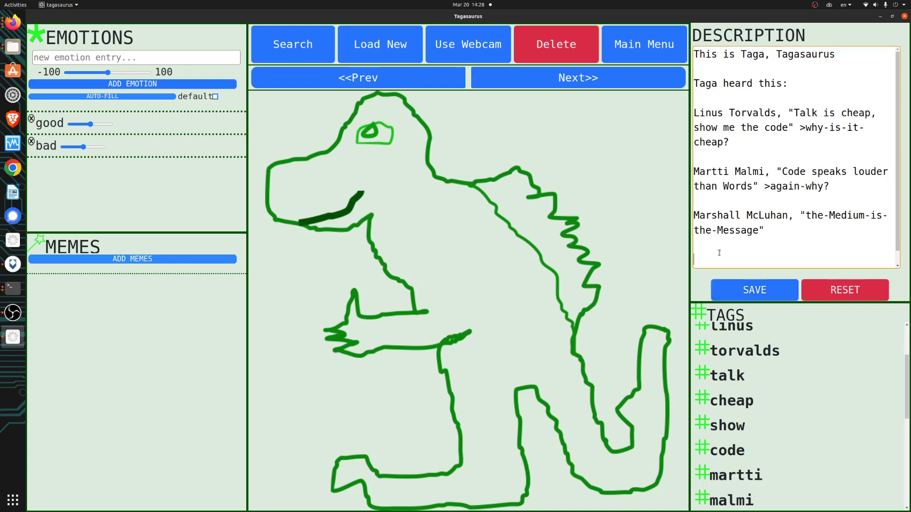
type("Chaos. Good news.")
key("Return")
key("Return")
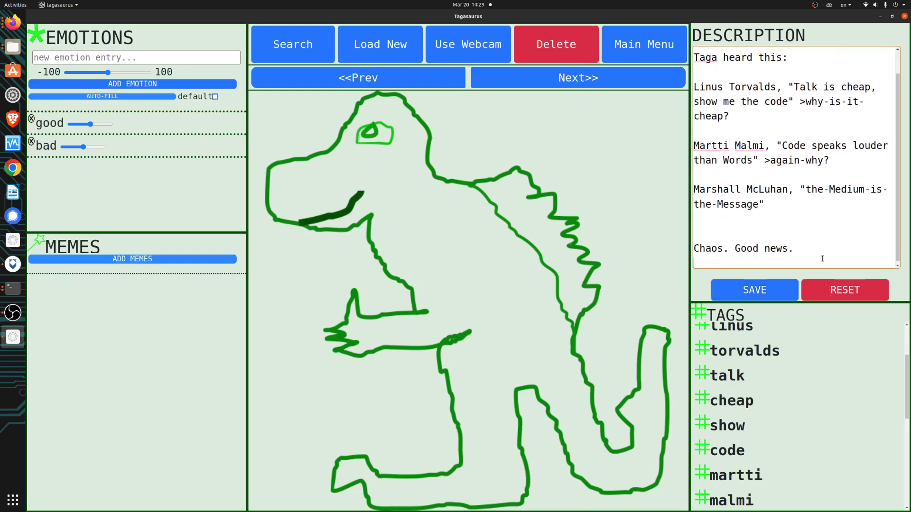
type("newtag")
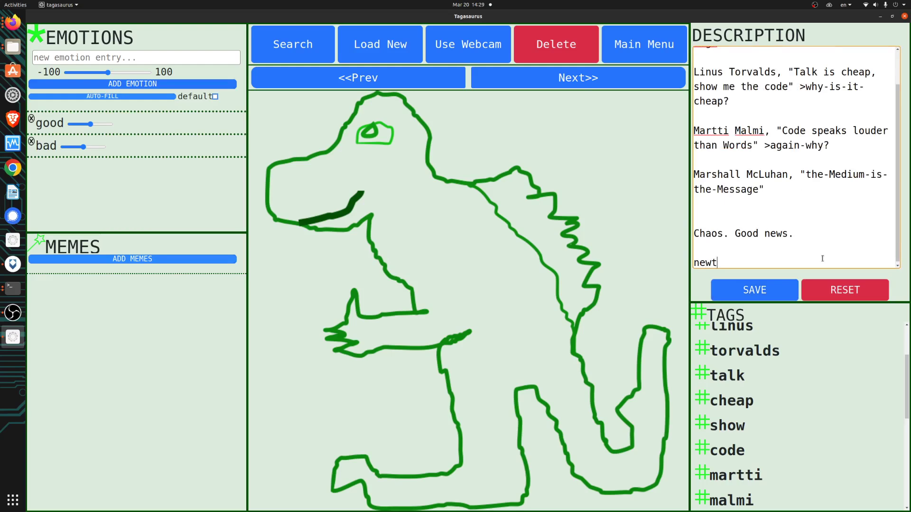
left_click(771, 295)
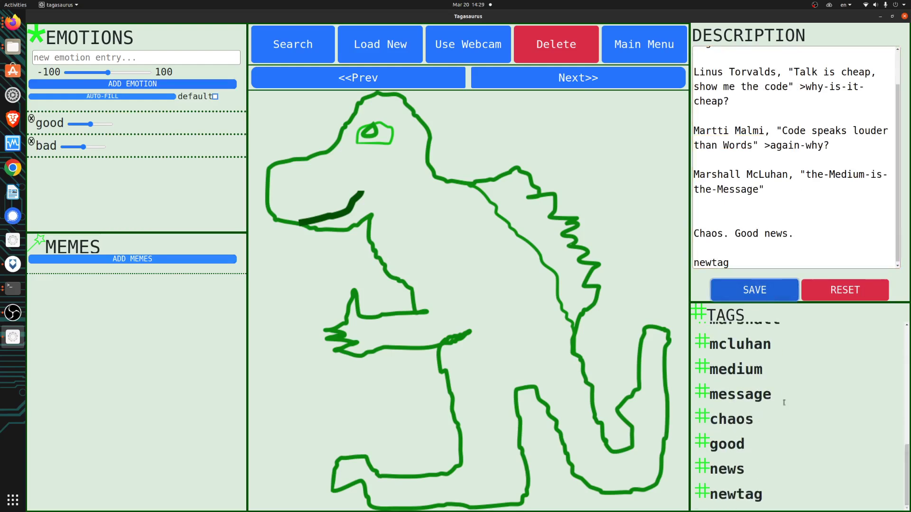
Go to the next image and back to the Taga drawing, and inspect the newest entries in its tag list
left_click(583, 80)
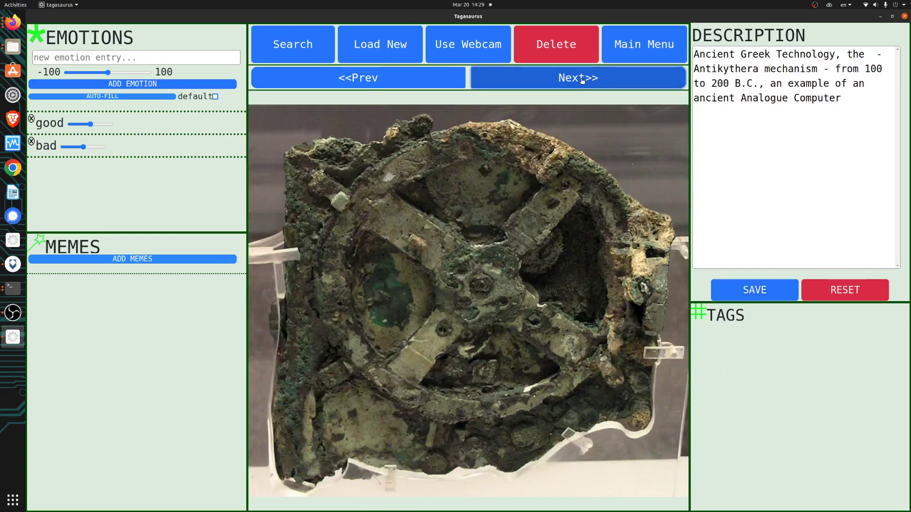
left_click(408, 75)
scroll(781, 411, "down", 5)
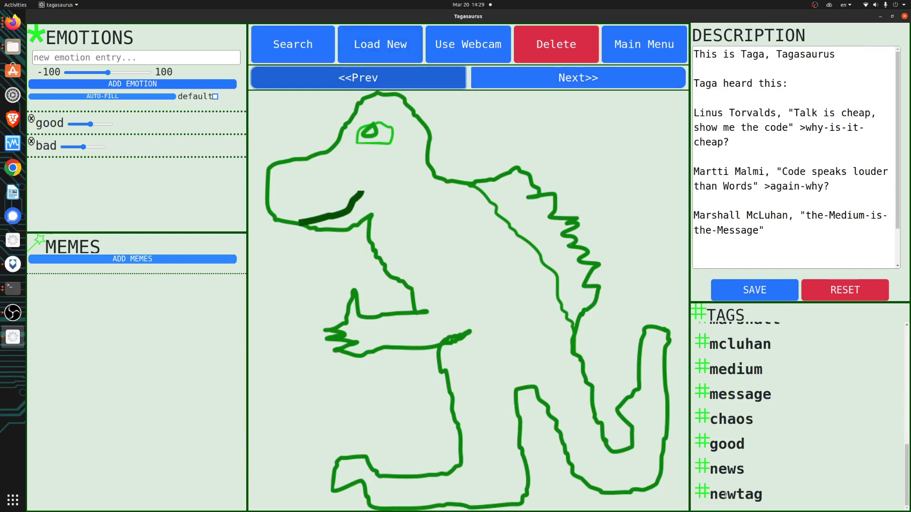
double_click(725, 494)
left_click(729, 444)
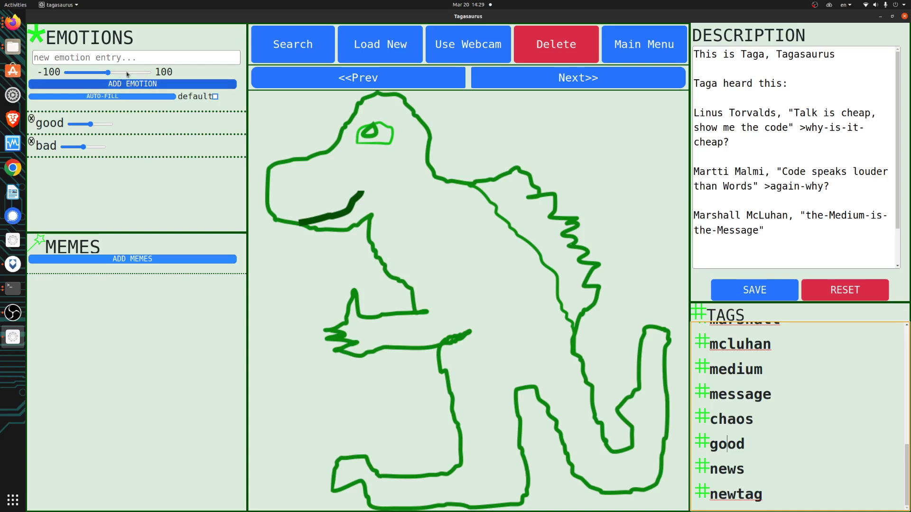
Add an emotion "cool" to the Taga drawing with its value near the 100 end, and reload the drawing to check it
left_click(88, 58)
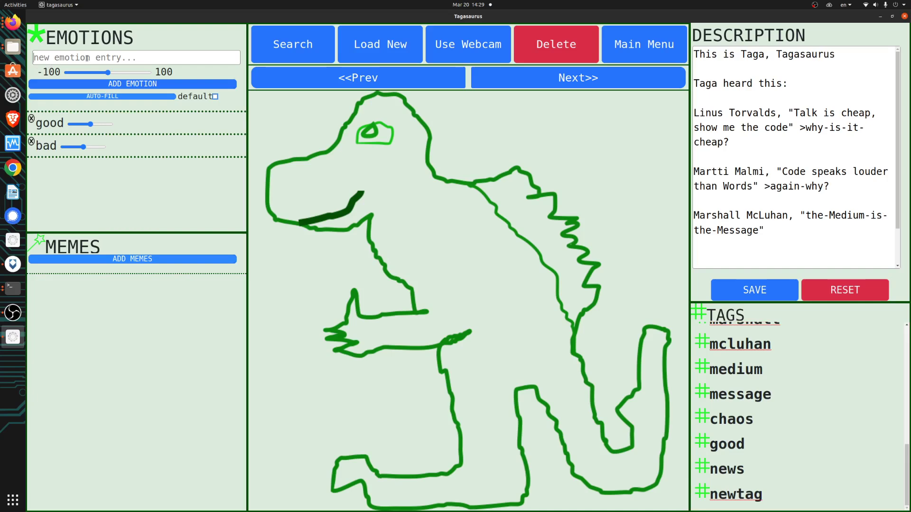
type("cool")
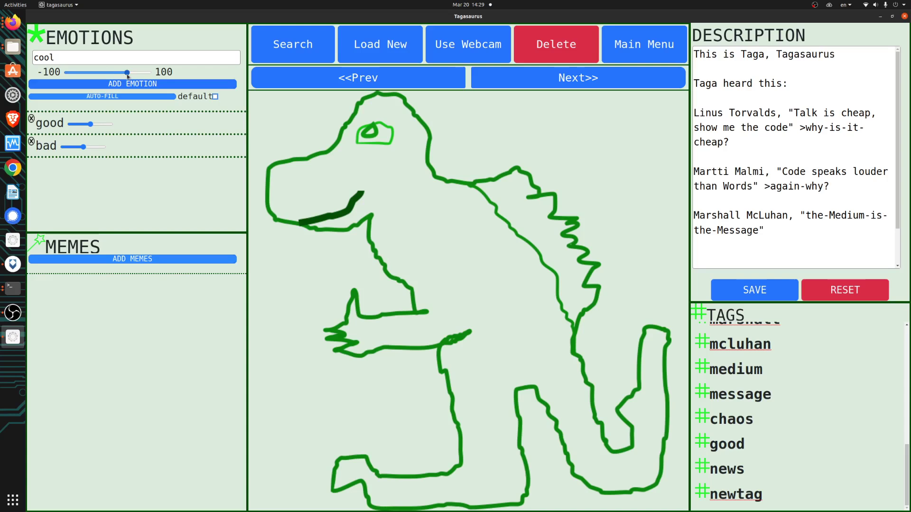
left_click(148, 73)
left_click(165, 85)
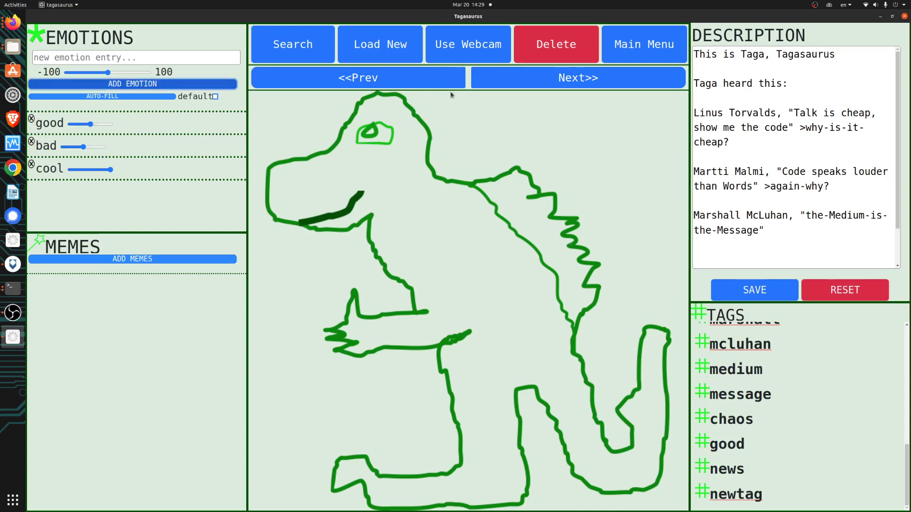
left_click(474, 77)
left_click(435, 79)
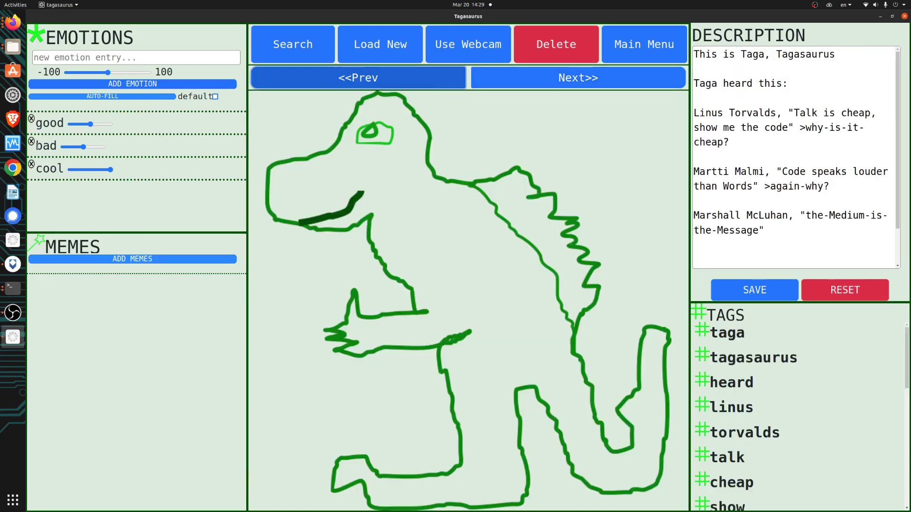
Remove the "bad" emotion from the Taga drawing, and reload the drawing by visiting the next image and returning
left_click(32, 141)
left_click(528, 79)
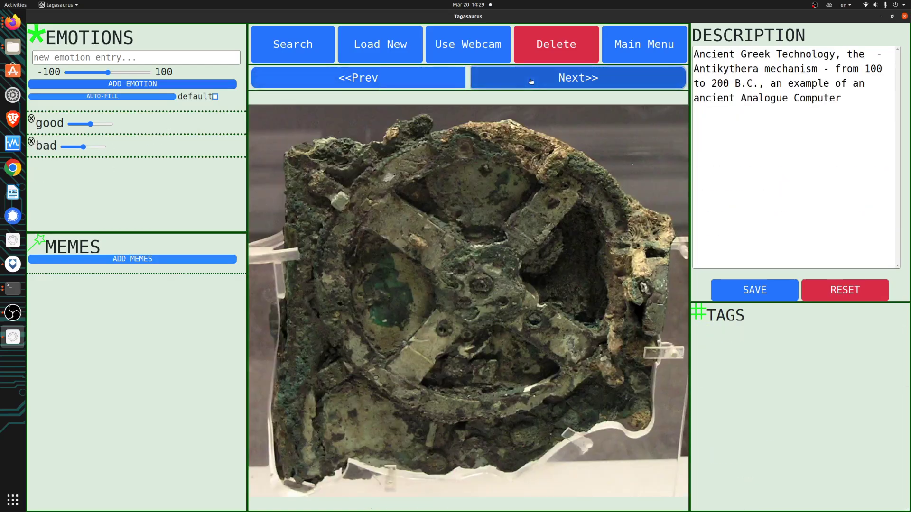
left_click(436, 83)
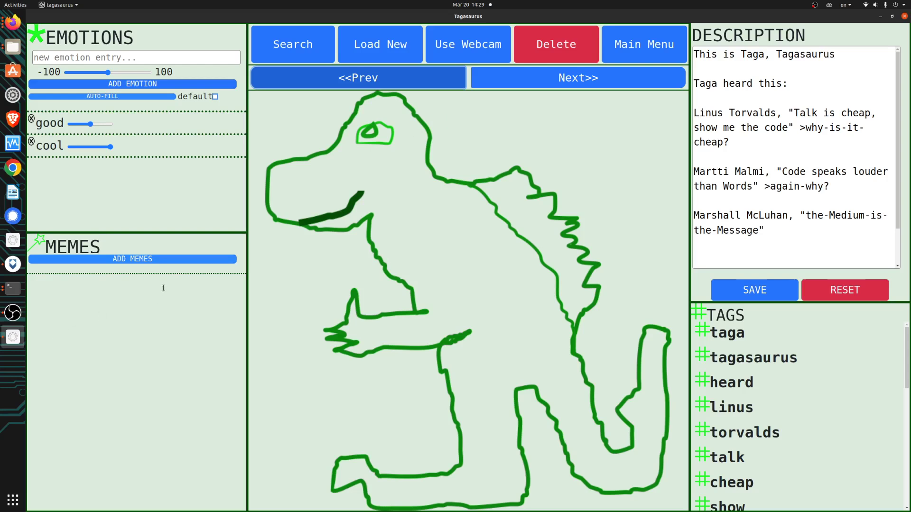
Attach the Totem Eclipse "Shadow Secrets" cover to the Taga drawing as a meme
left_click(171, 260)
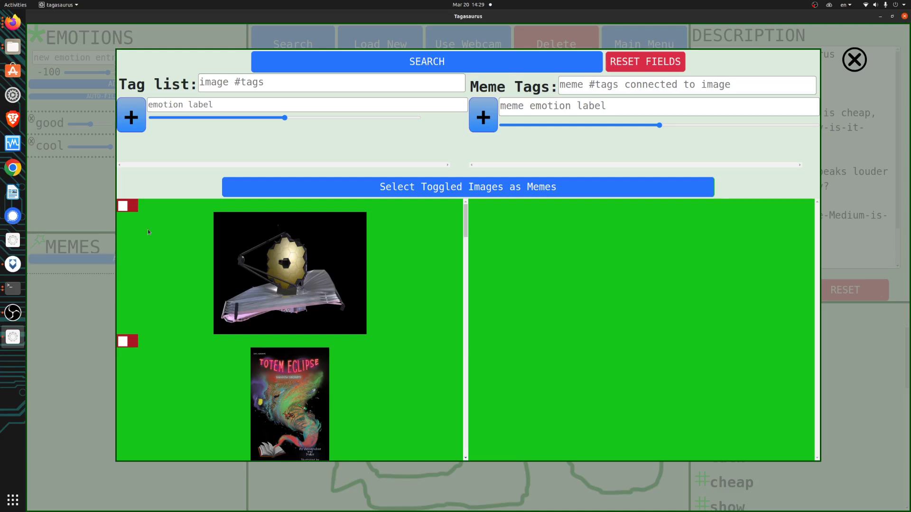
left_click(124, 342)
left_click(352, 187)
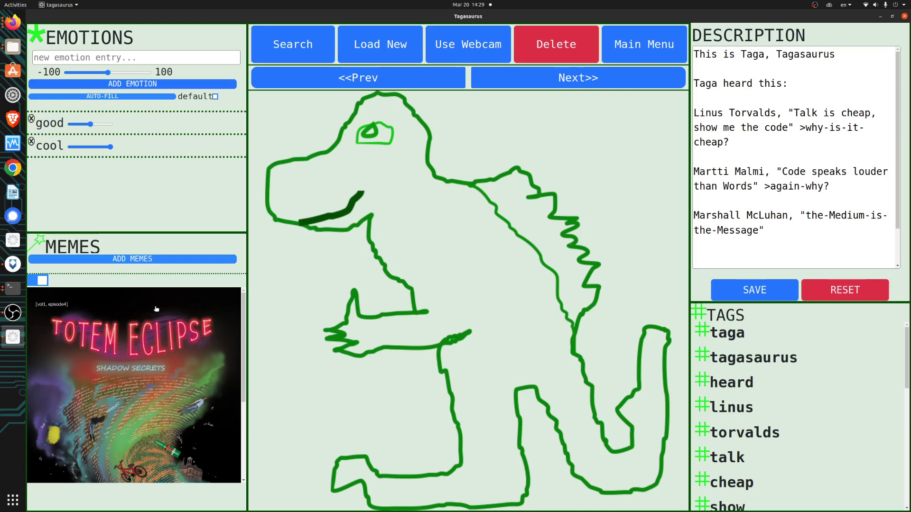
View the attached Totem Eclipse meme enlarged with its tags and emotions, and return to the Taga drawing
left_click(156, 343)
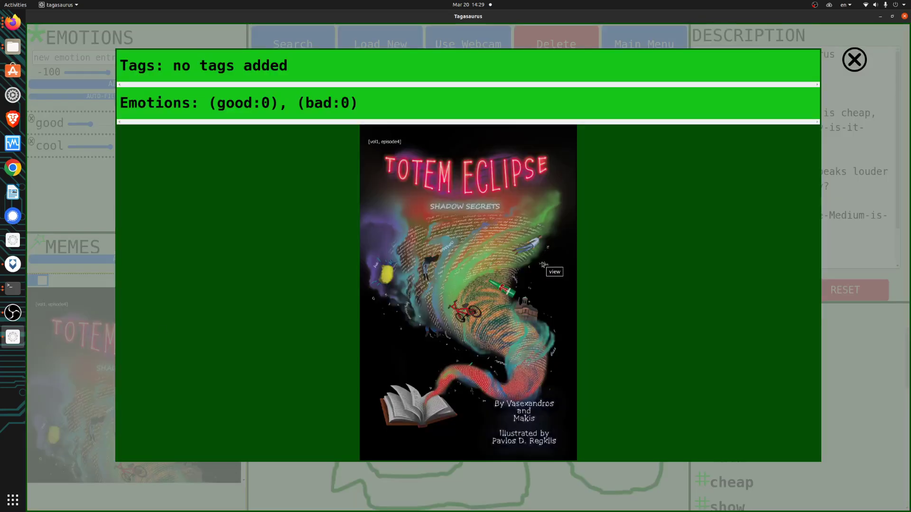
left_click(106, 203)
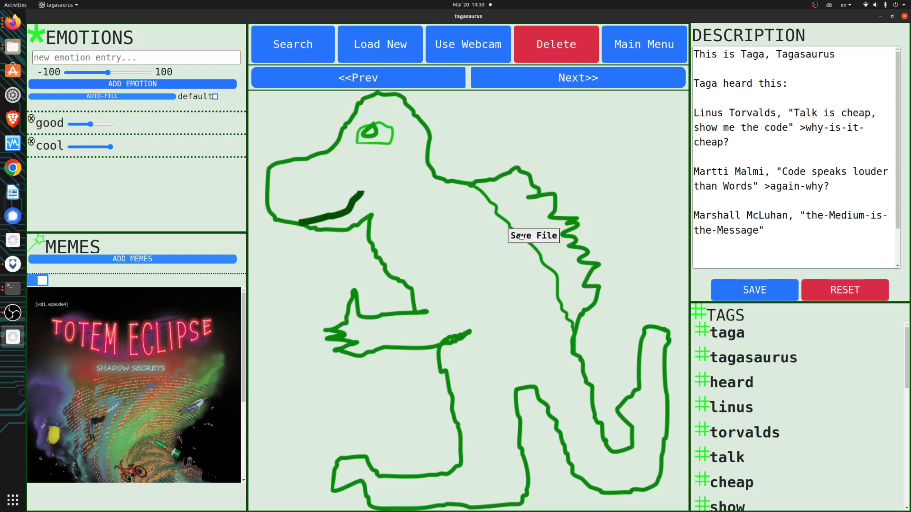
left_click(182, 323)
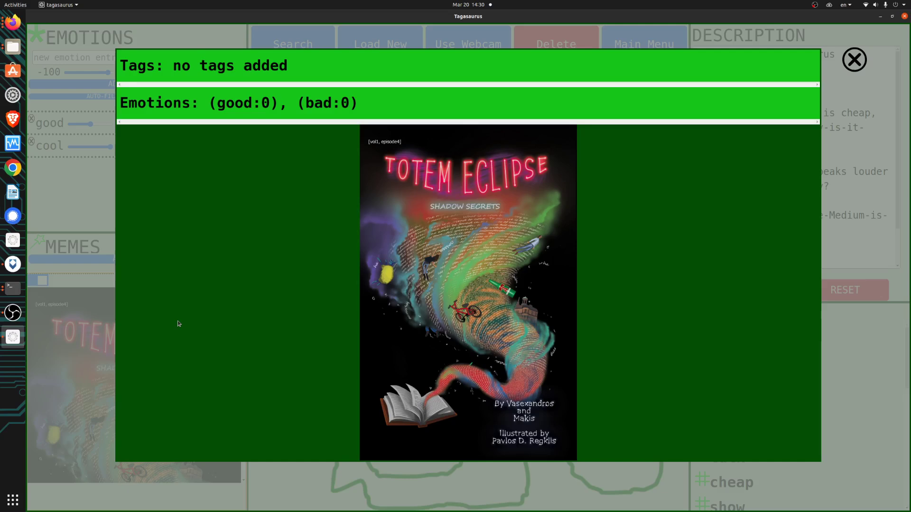
left_click(110, 212)
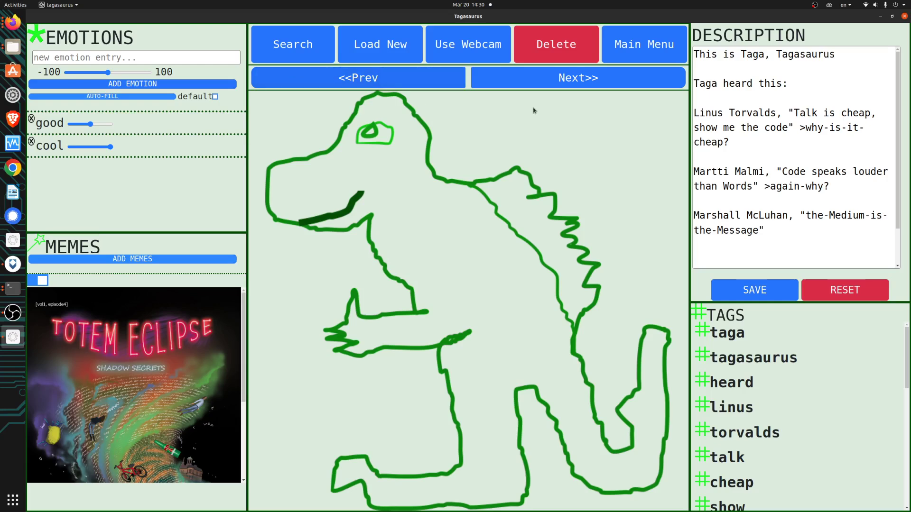
Save the existing descriptions of the Antikythera mechanism, Macaw parrot and Kakapo parrot images to generate their tags
left_click(622, 84)
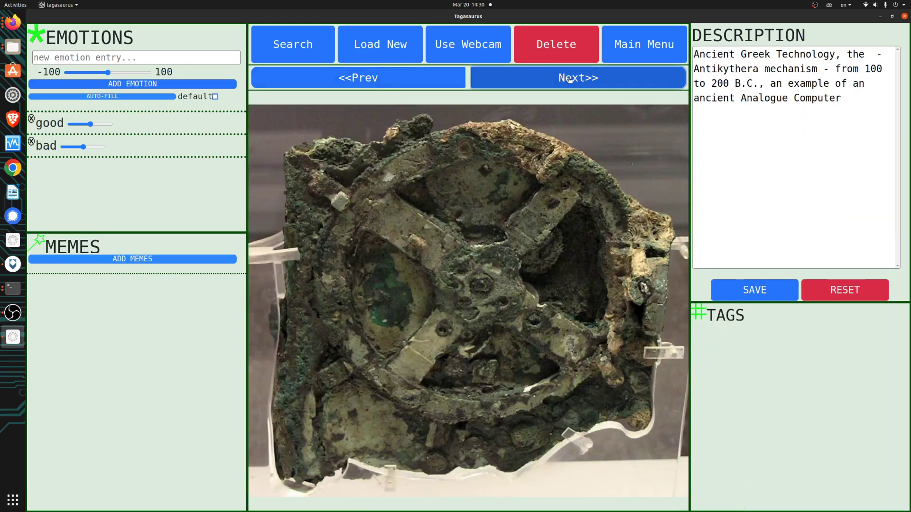
left_click(741, 293)
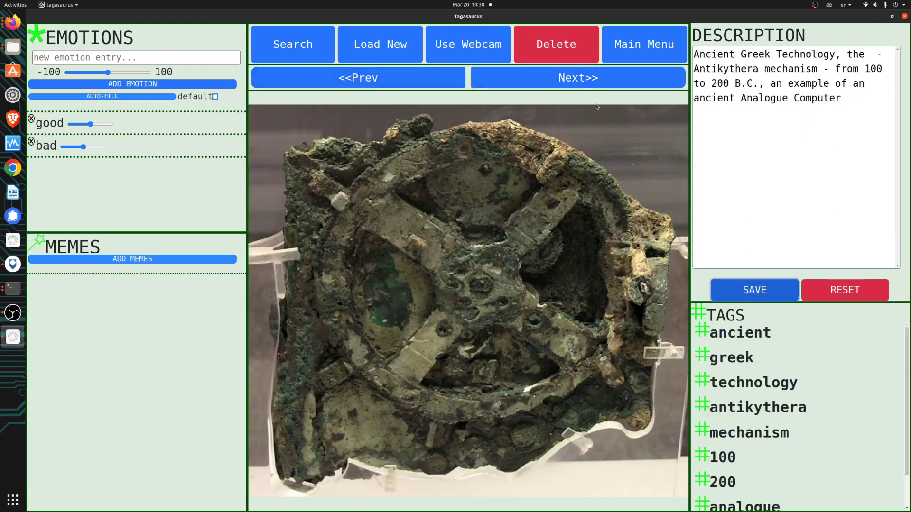
left_click(589, 83)
left_click(741, 285)
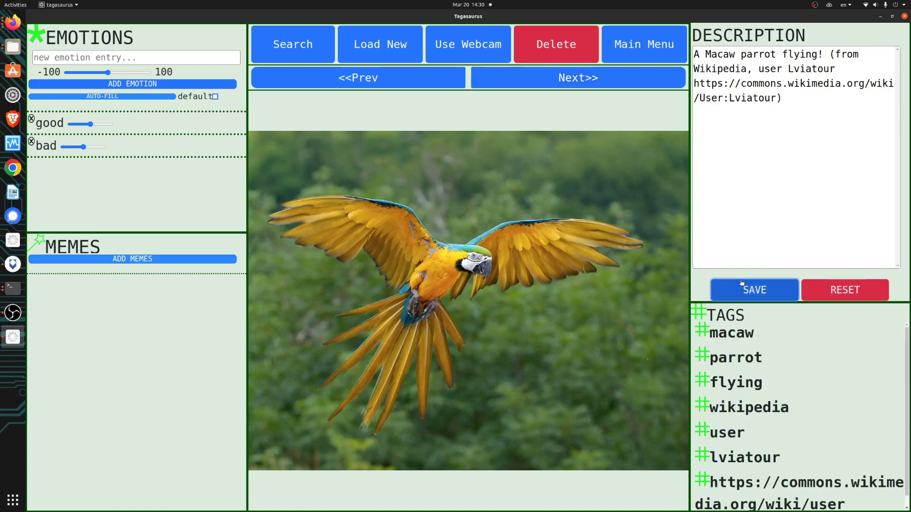
left_click(546, 84)
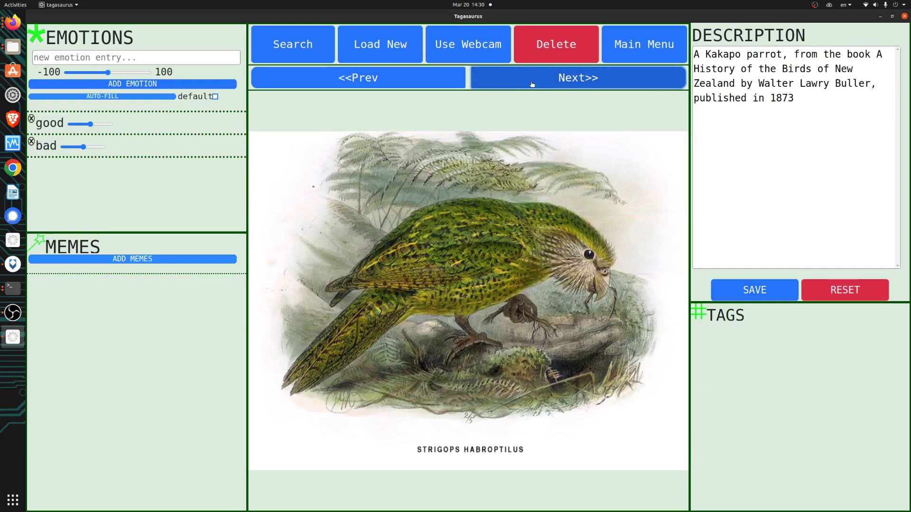
left_click(727, 285)
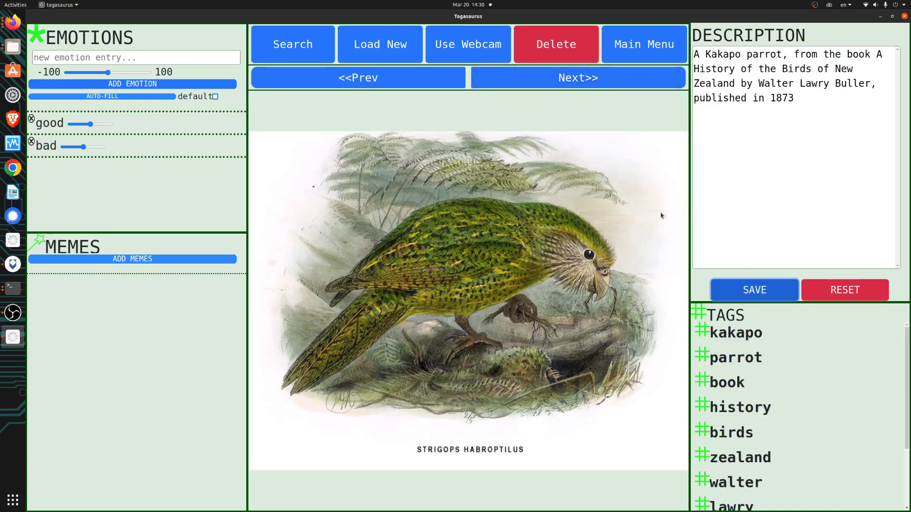
Save the existing descriptions of the James Clerk Maxwell photo and the Totem Eclipse episode 1 cover, and advance to the episode 3 cover
left_click(565, 87)
left_click(566, 87)
left_click(566, 87)
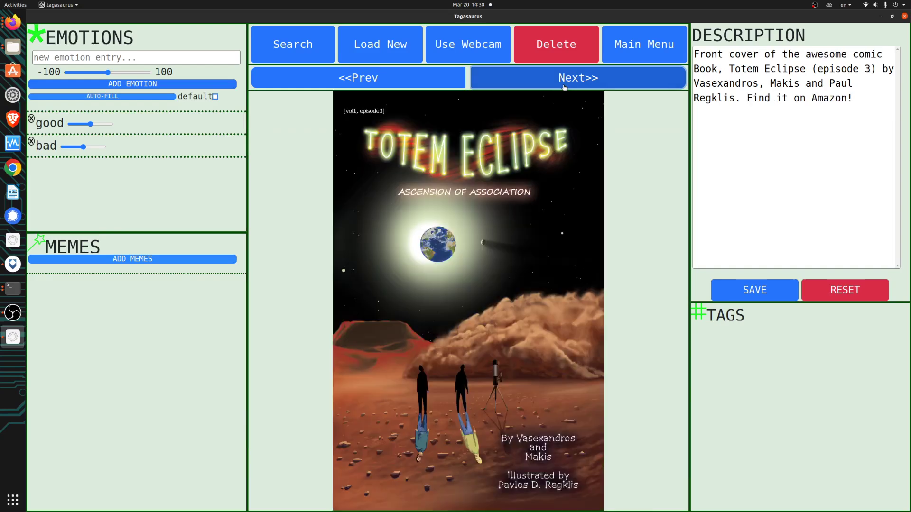
left_click(409, 88)
left_click(409, 87)
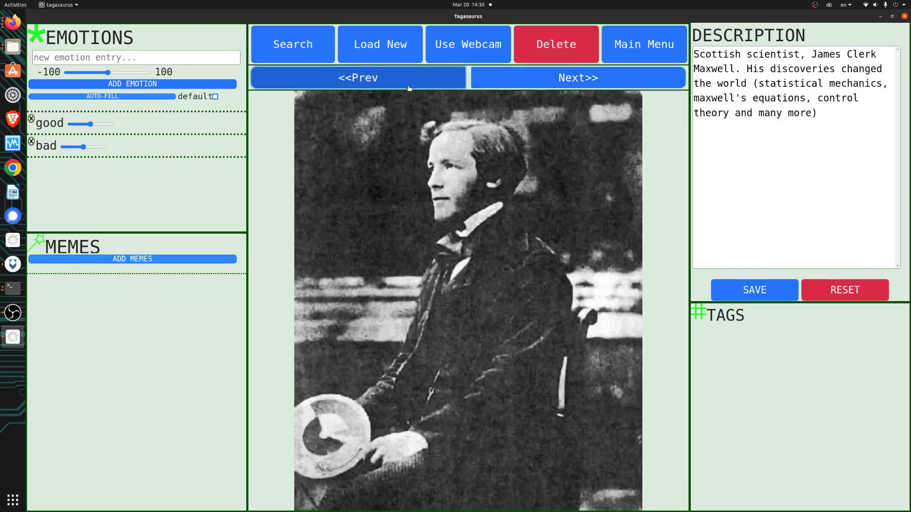
left_click(730, 294)
left_click(591, 83)
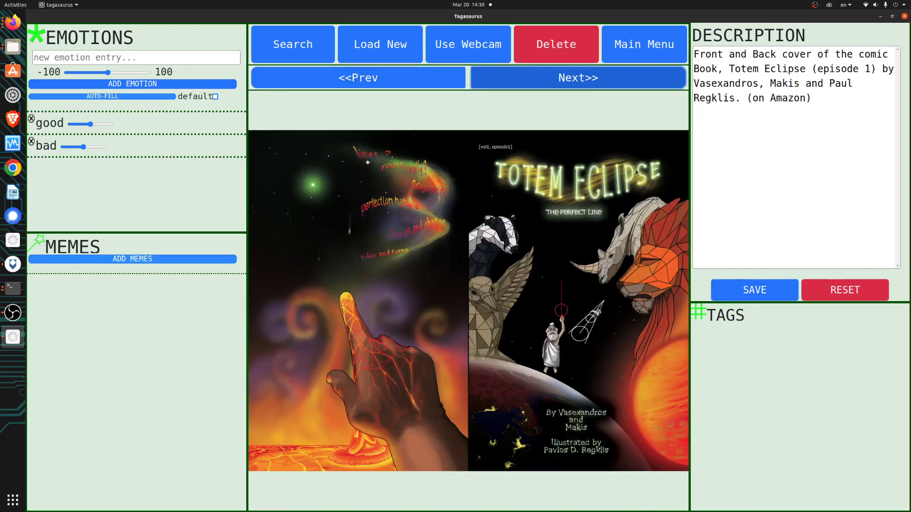
left_click(745, 289)
left_click(591, 85)
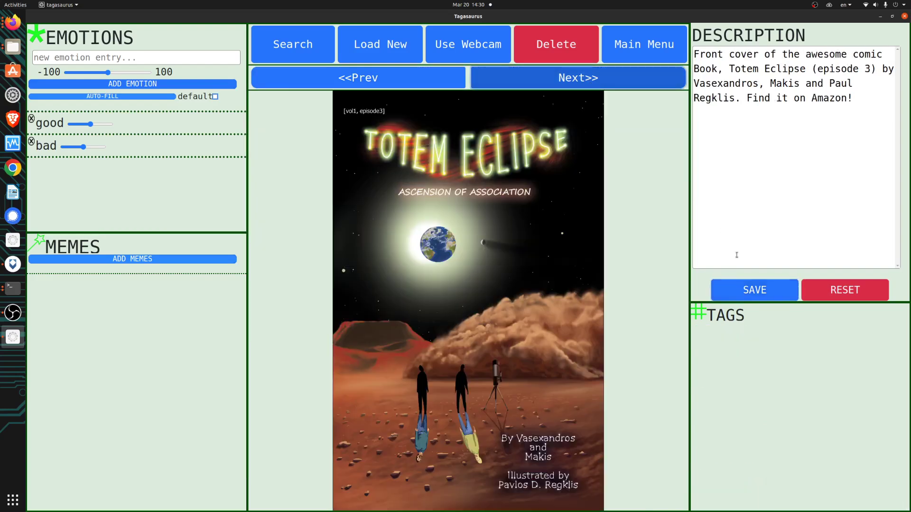
Save the existing description of the Totem Eclipse episode 3 cover to generate its tags, and advance to the episode 4 cover
left_click(754, 296)
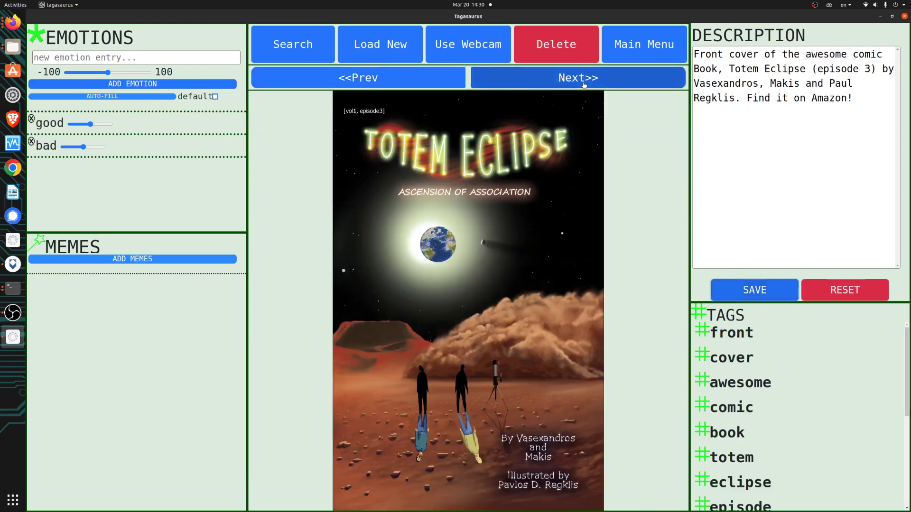
left_click(482, 76)
Search the images for the tag parrot, open the Macaw image from the results and advance to the Kakapo image
left_click(290, 43)
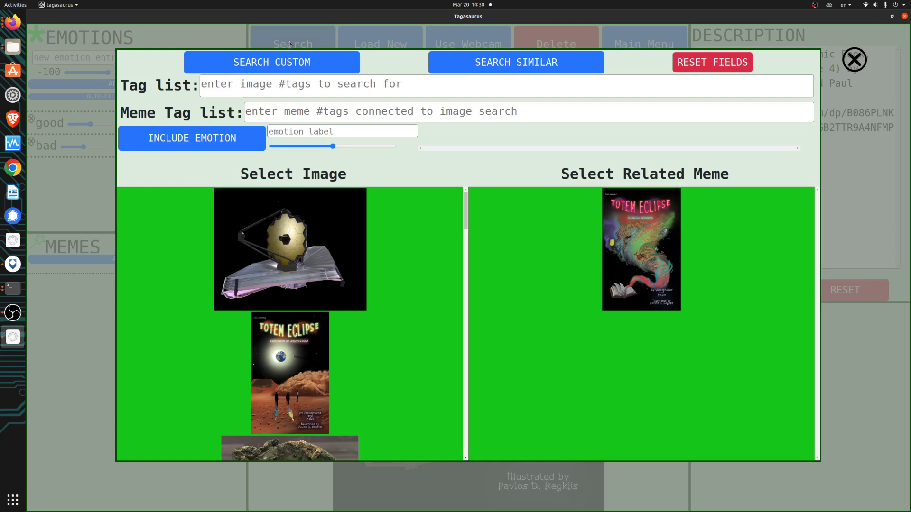
left_click(294, 82)
type("parro")
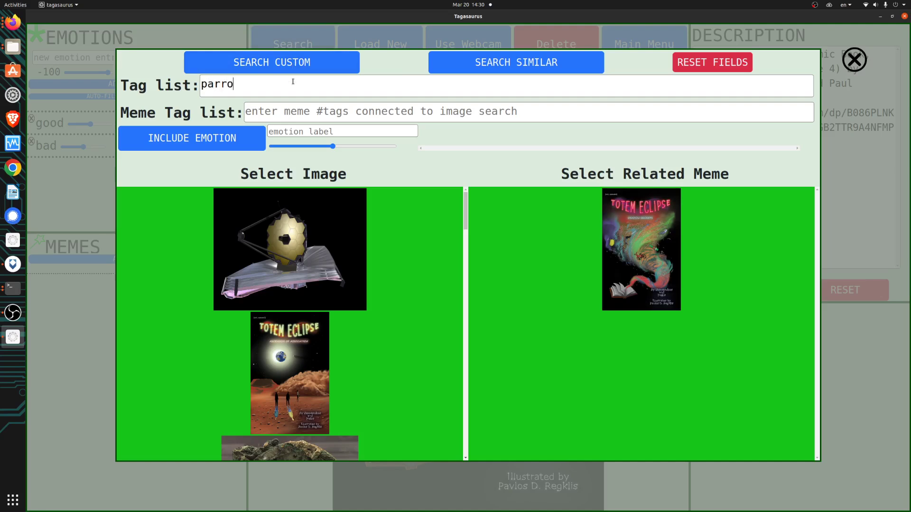
type("t")
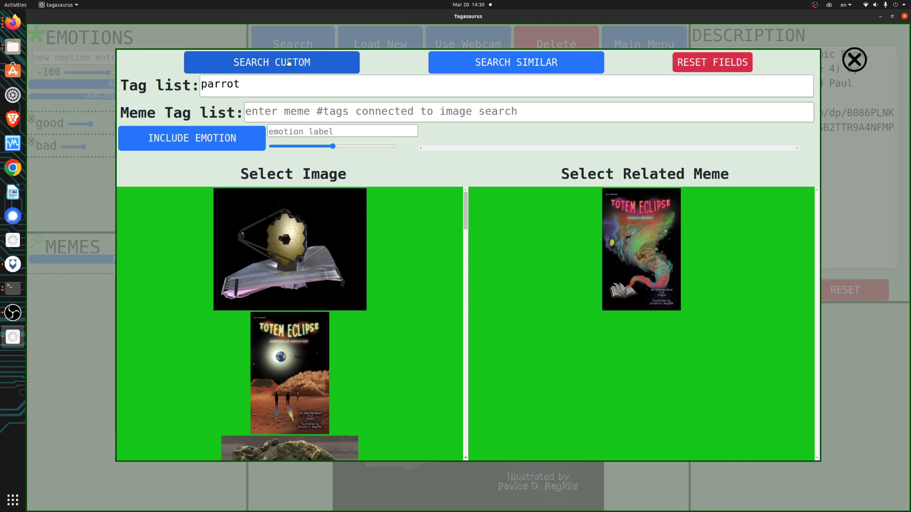
left_click(289, 62)
scroll(301, 262, "down", 4)
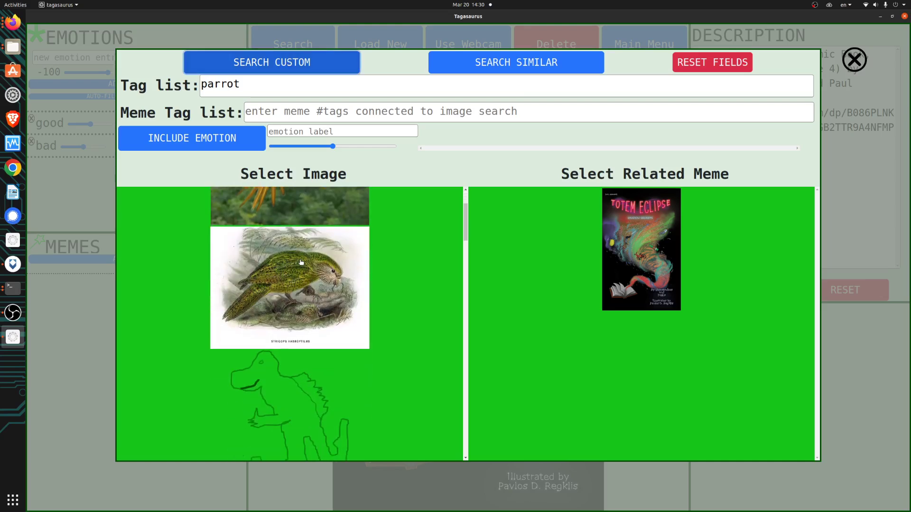
scroll(301, 262, "up", 2)
scroll(301, 262, "up", 2)
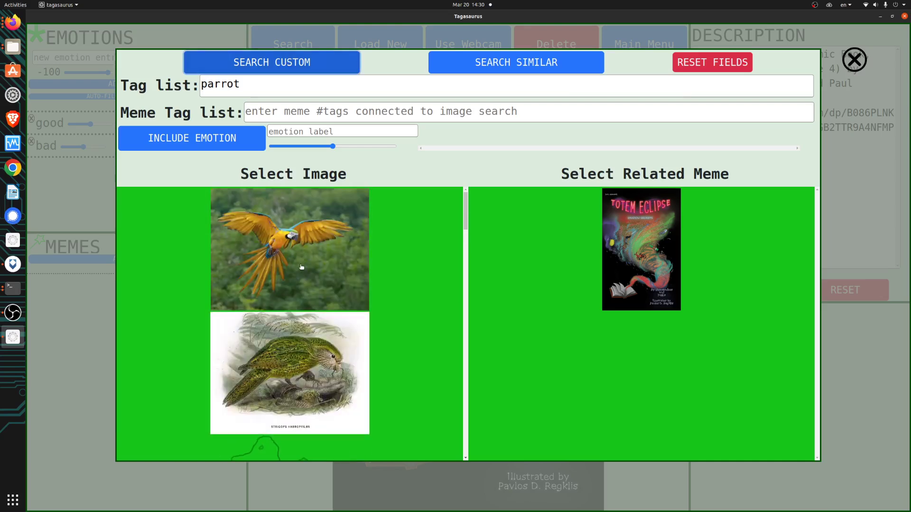
left_click(300, 263)
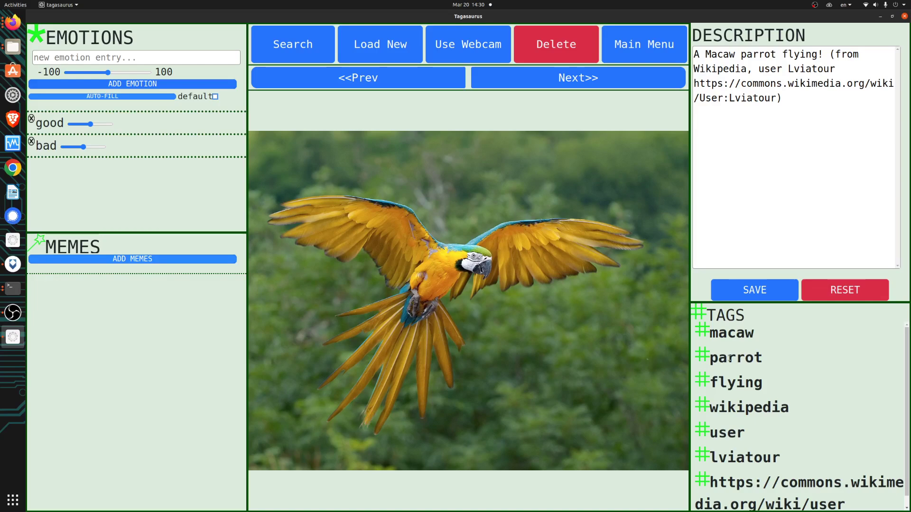
left_click(544, 83)
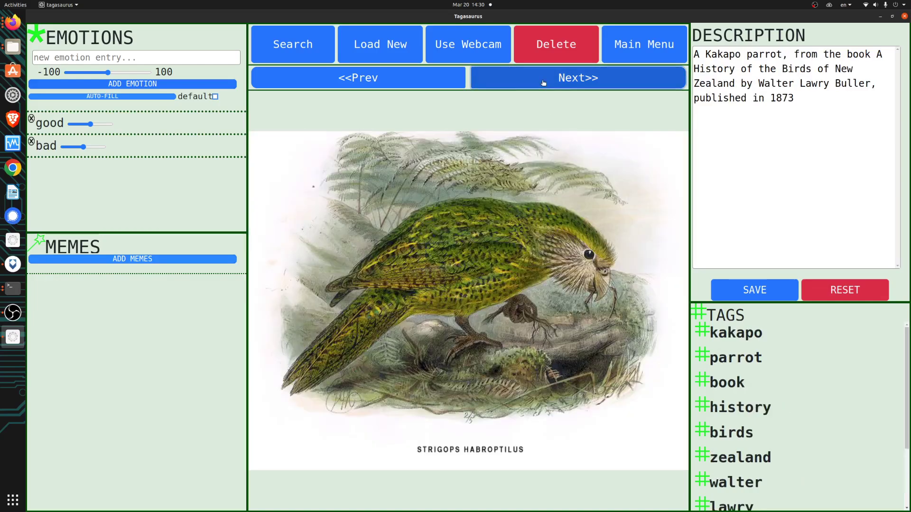
Search the images by the emotion cool with its intensity set to 100
left_click(304, 43)
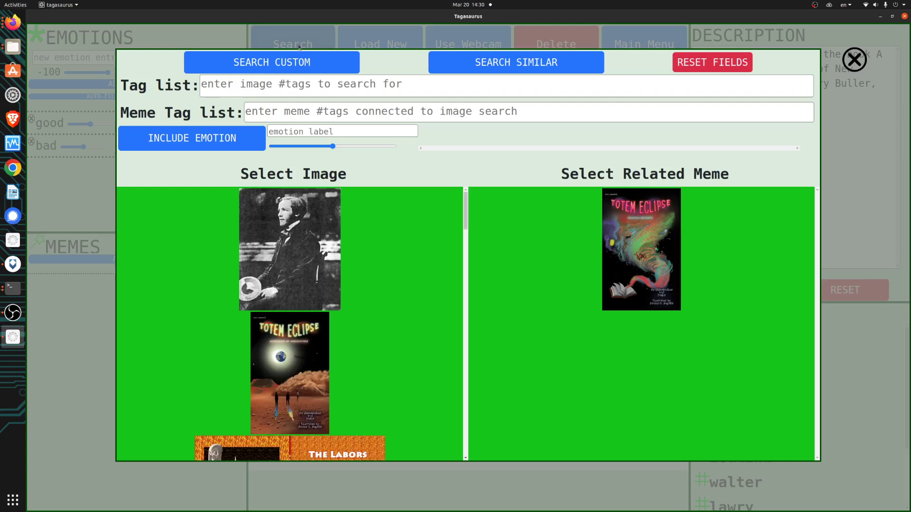
left_click(285, 132)
type("cool")
left_click_drag(332, 146, 396, 146)
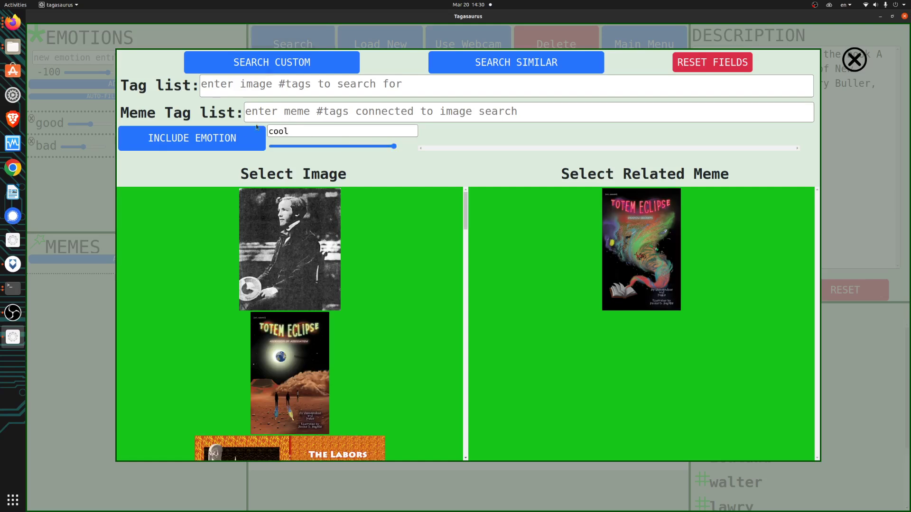
left_click(234, 139)
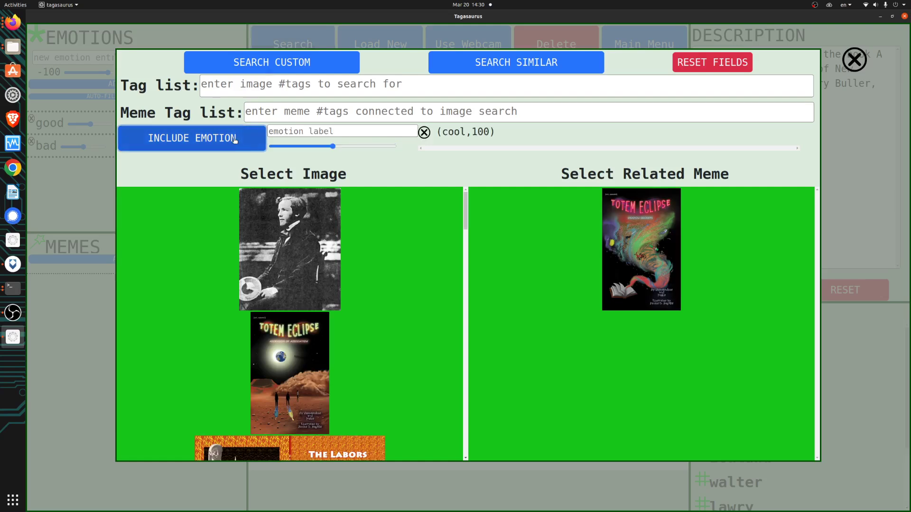
left_click(280, 70)
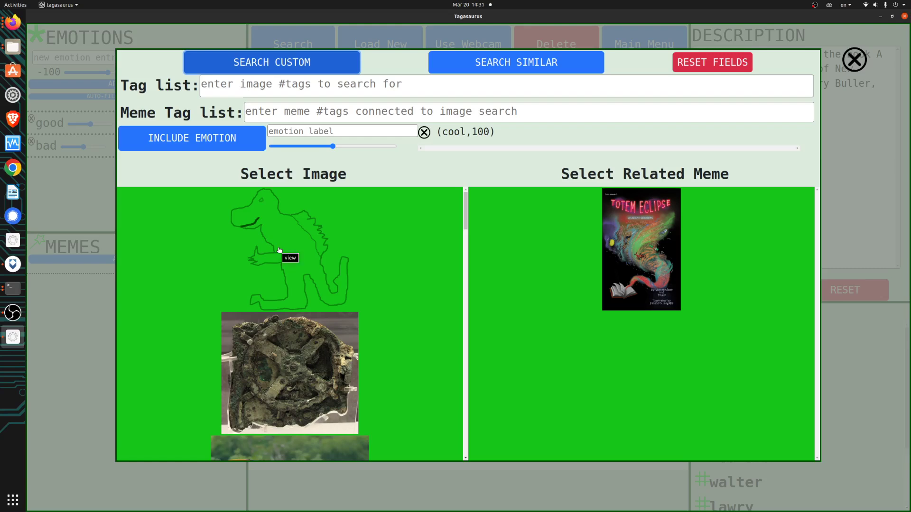
Repeat the emotion search with cool set to -100, examine the image ranking from start to end, and close the search
left_click_drag(333, 146, 271, 147)
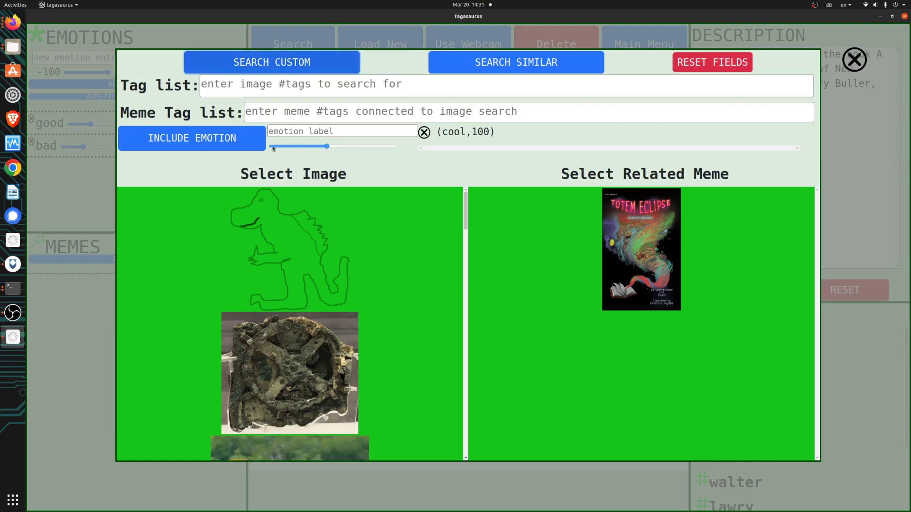
left_click(284, 133)
type("c")
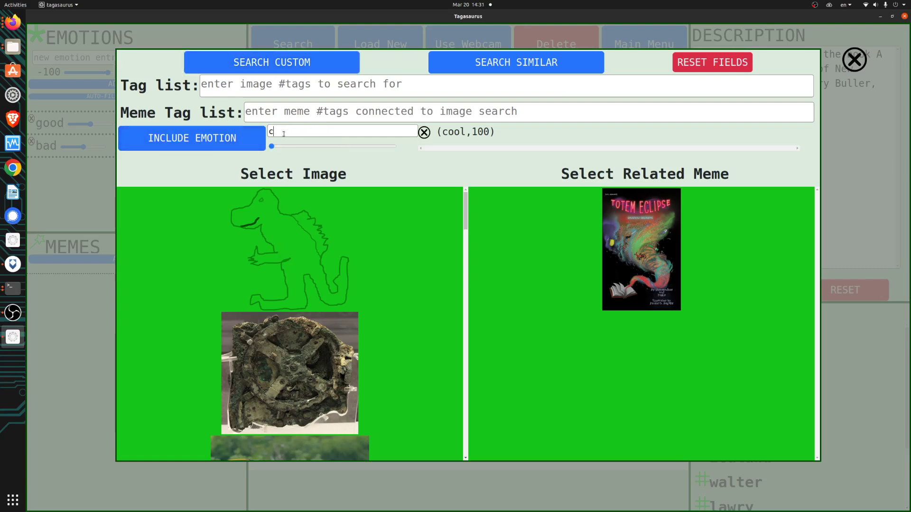
type("ool")
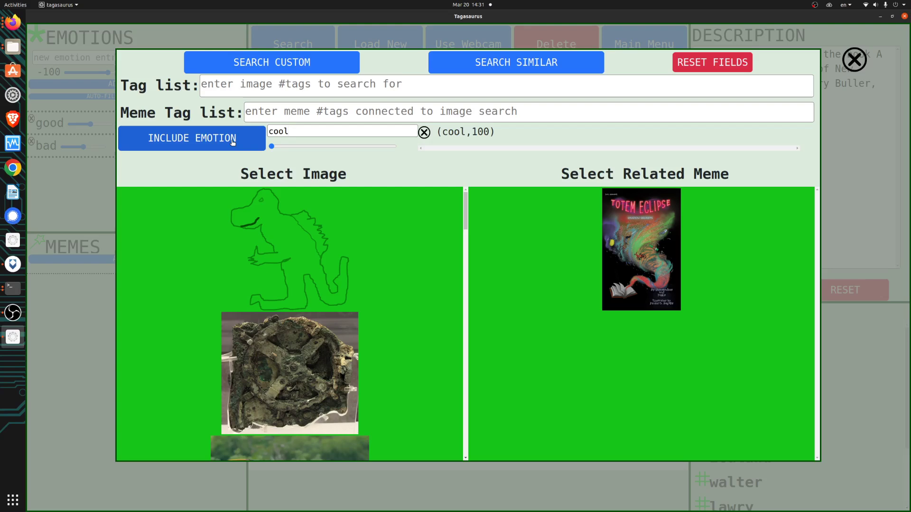
left_click(233, 143)
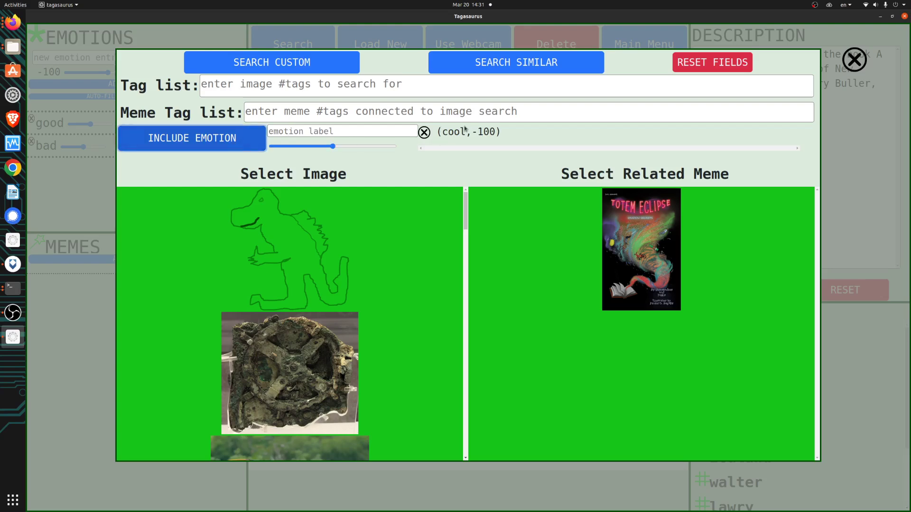
left_click(315, 65)
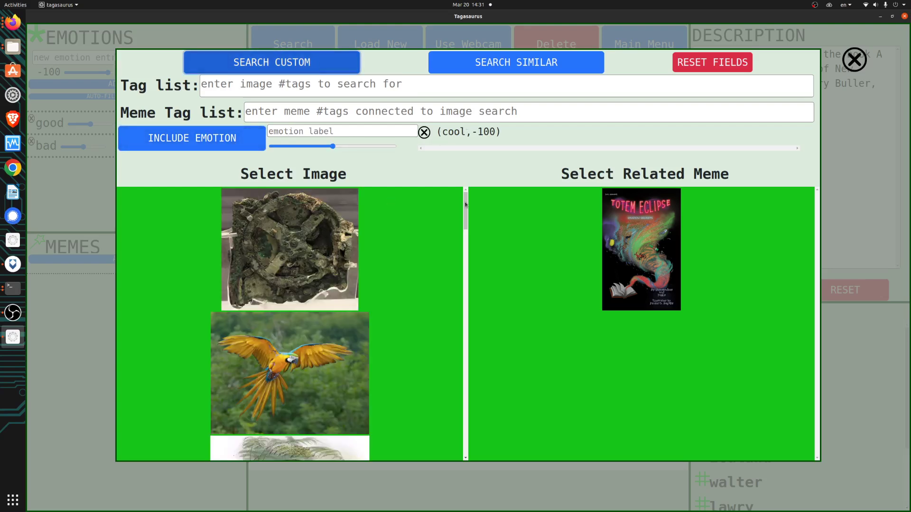
left_click_drag(466, 209, 493, 455)
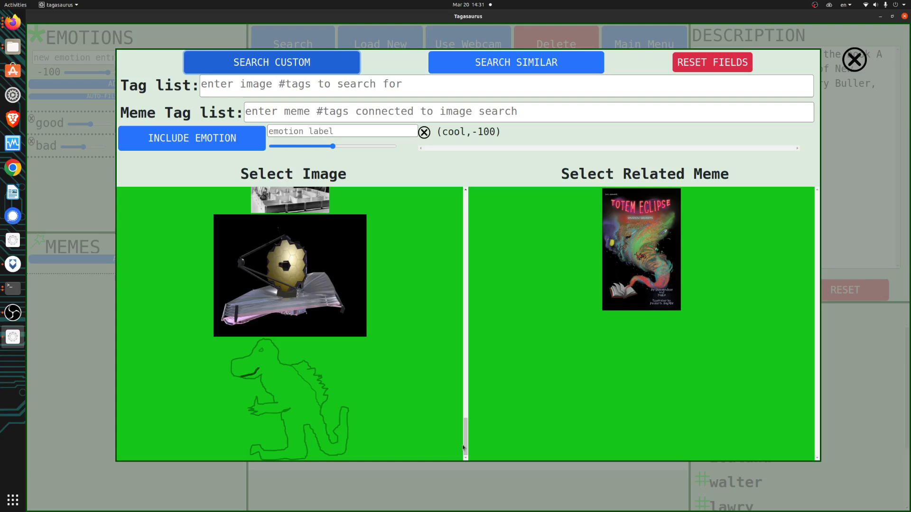
left_click_drag(463, 446, 446, 142)
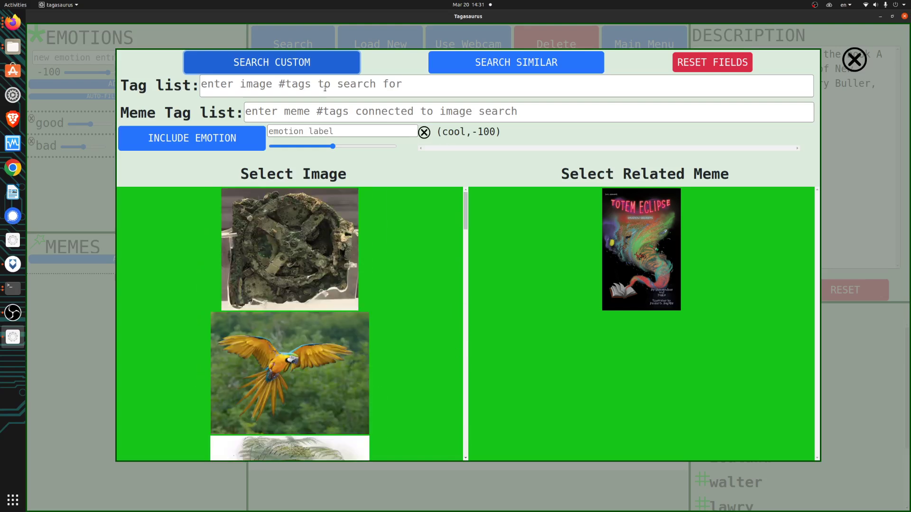
left_click(93, 180)
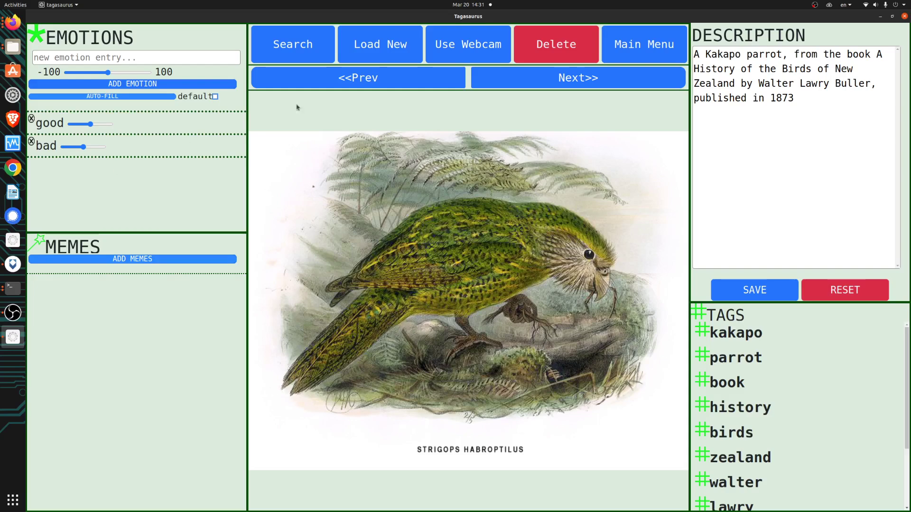
Go back to the Antikythera mechanism image and add the emotion cool to it at -100
left_click(541, 81)
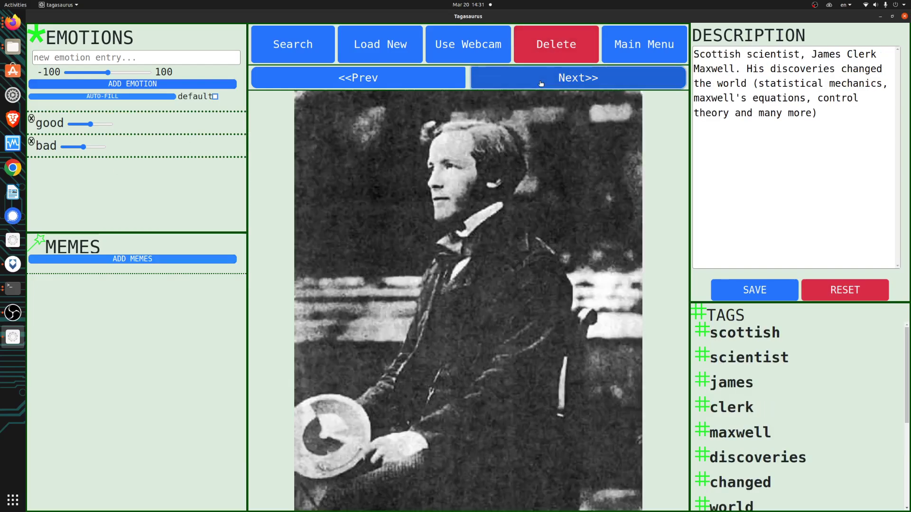
left_click(541, 83)
left_click(420, 77)
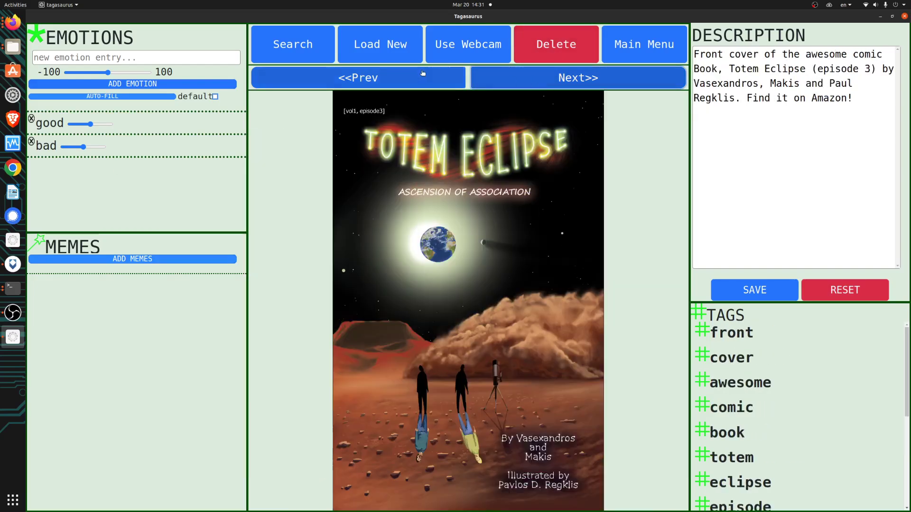
left_click(421, 77)
left_click(420, 77)
left_click(420, 77)
left_click(421, 77)
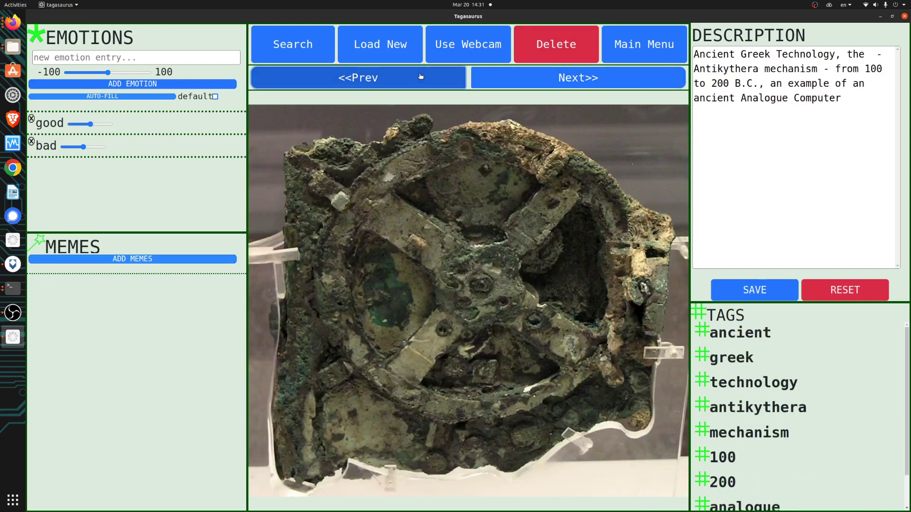
left_click(148, 59)
type("cool")
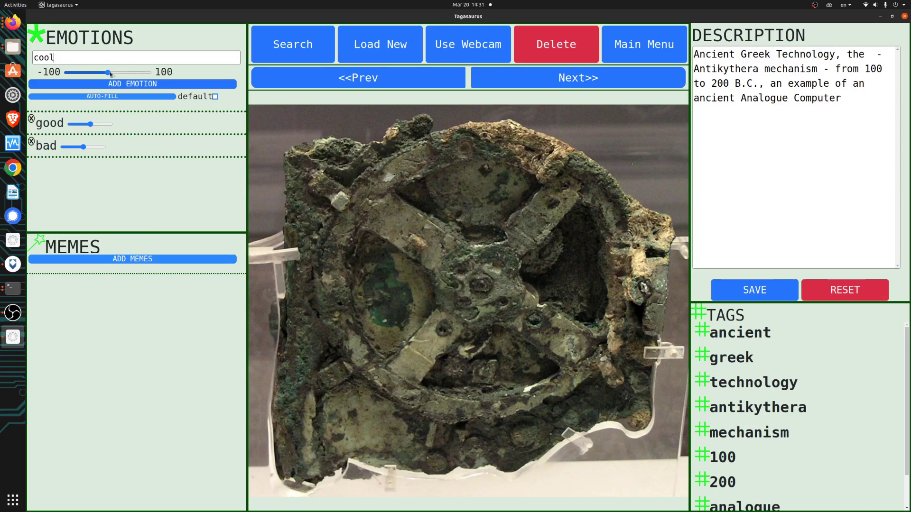
left_click(97, 89)
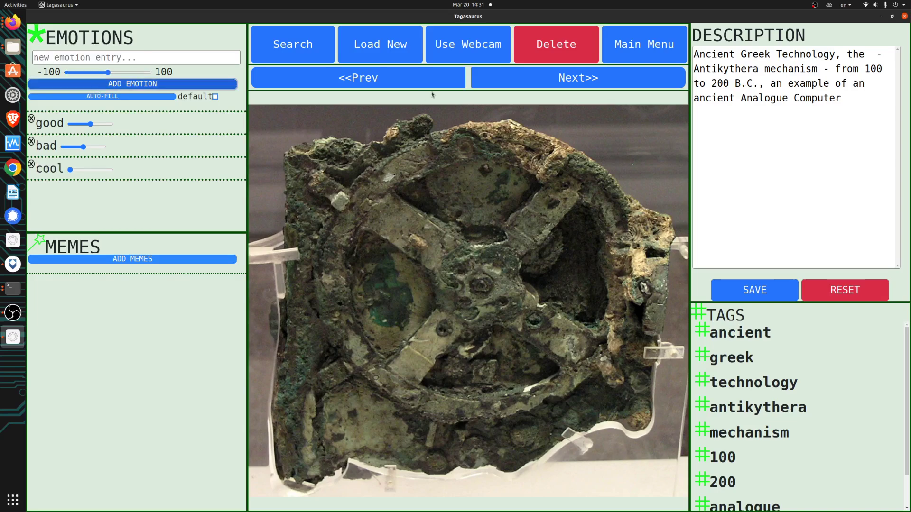
Advance to the James Clerk Maxwell photo, search the images by the emotion cool at -100, and examine the full ranking
left_click(506, 88)
left_click(506, 89)
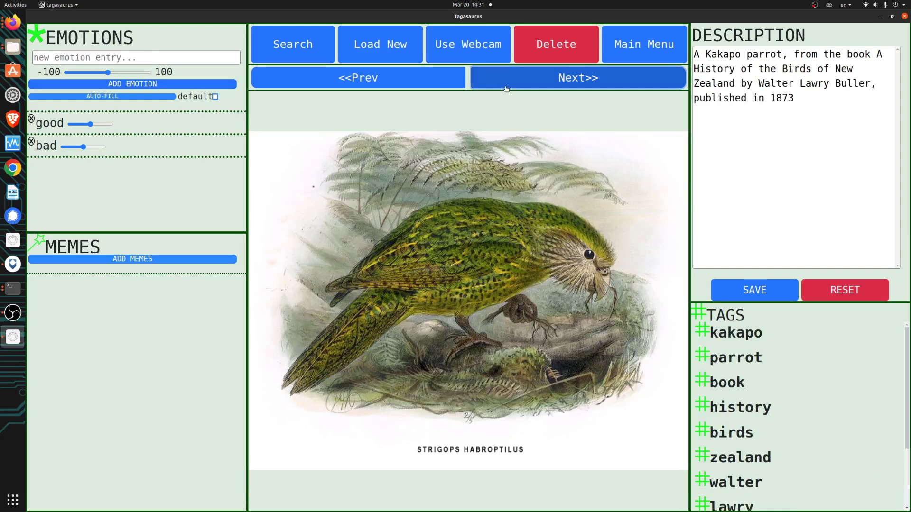
left_click(506, 89)
left_click(314, 59)
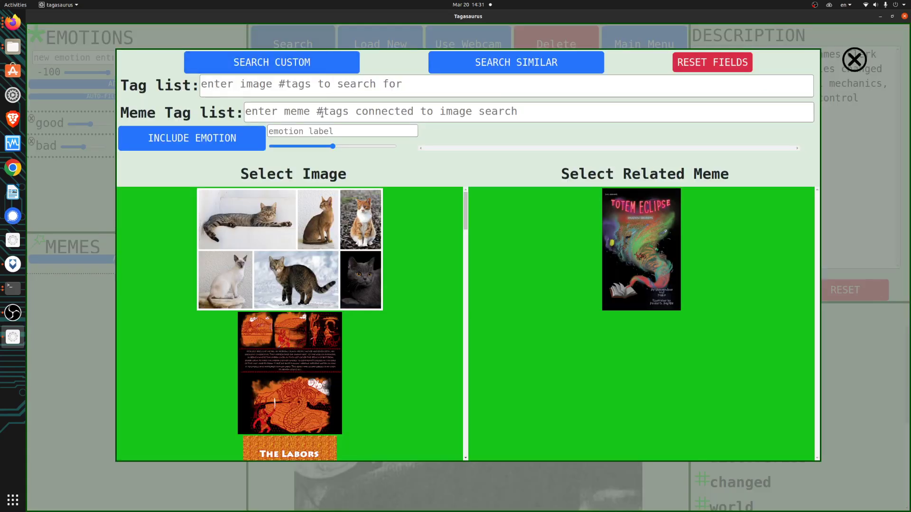
type("cool")
left_click(241, 129)
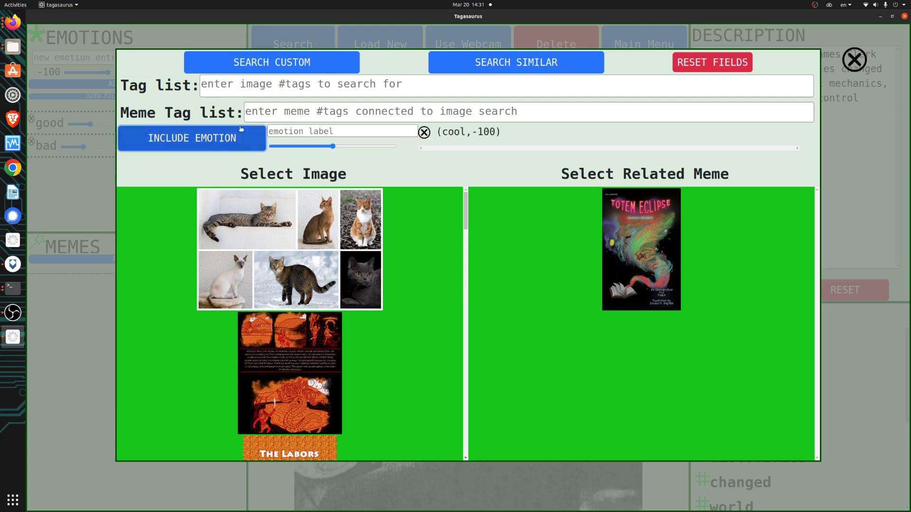
left_click(261, 66)
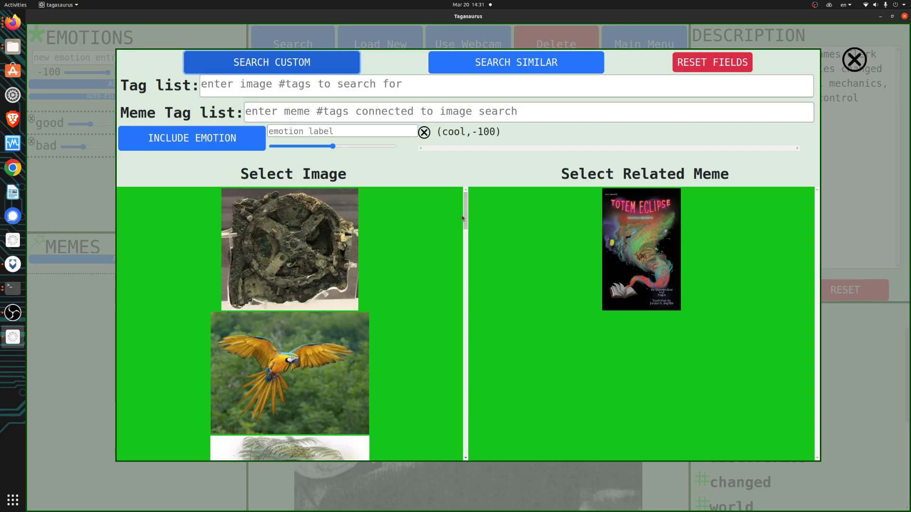
mouse_move(462, 219)
left_mouse_down()
mouse_move(427, 382)
mouse_move(403, 389)
mouse_move(347, 442)
left_mouse_up()
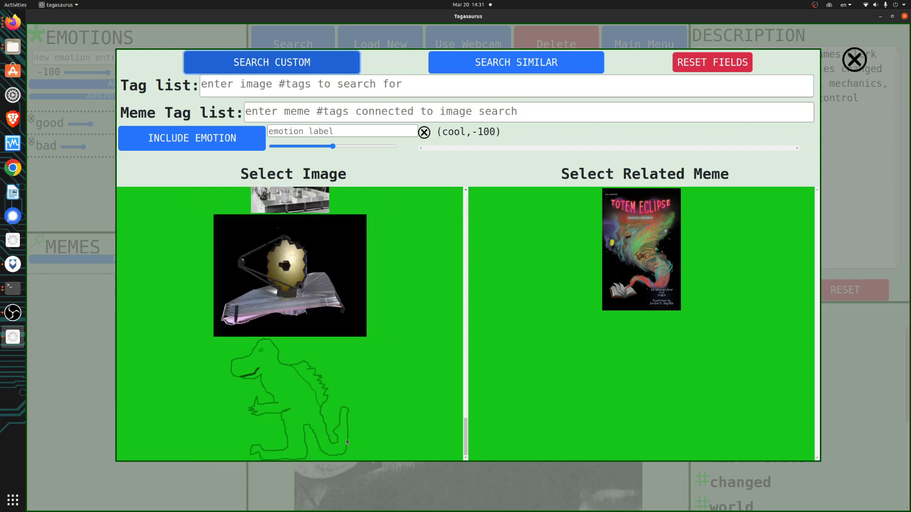
left_click_drag(465, 437, 389, 152)
Search by the emotion cool at 100, examine the ranking to its end, and return to browsing at the Totem Eclipse episode 3 cover
left_click(331, 131)
type("v")
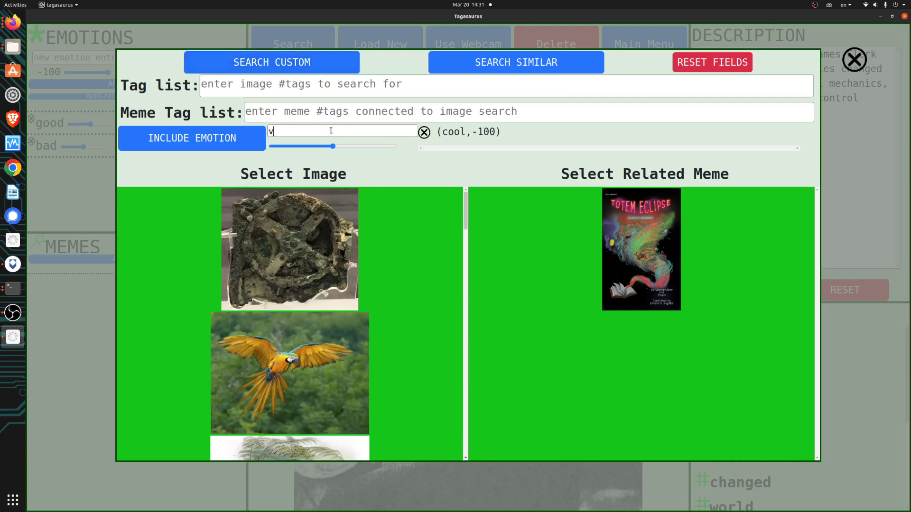
type("oo")
type("oo")
left_click(225, 137)
left_click(257, 70)
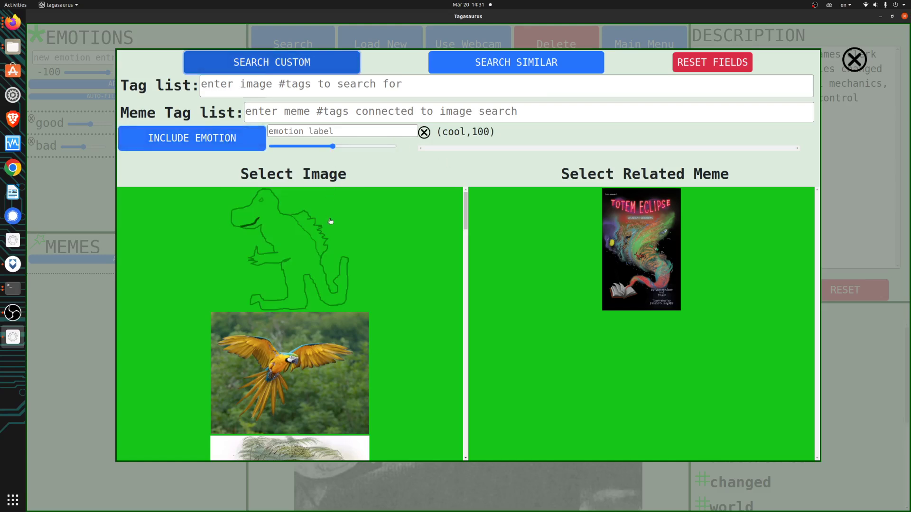
left_click_drag(465, 211, 480, 503)
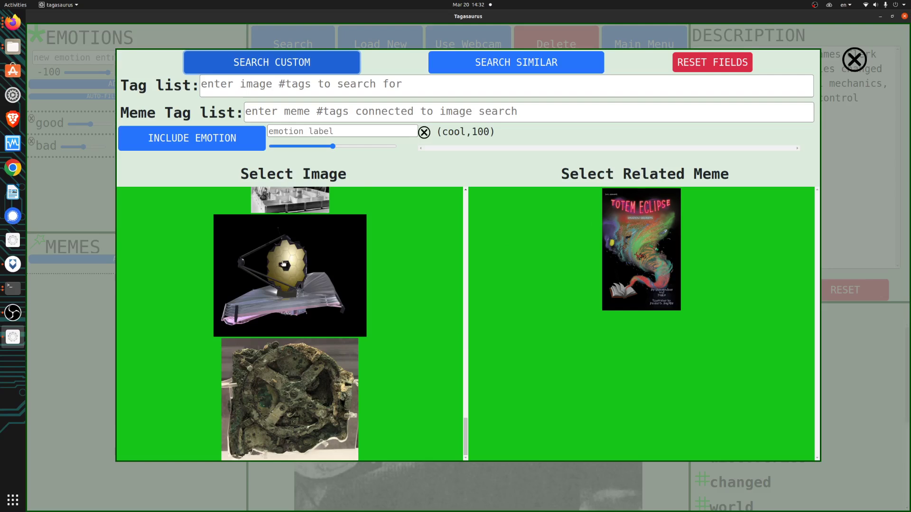
left_click(93, 277)
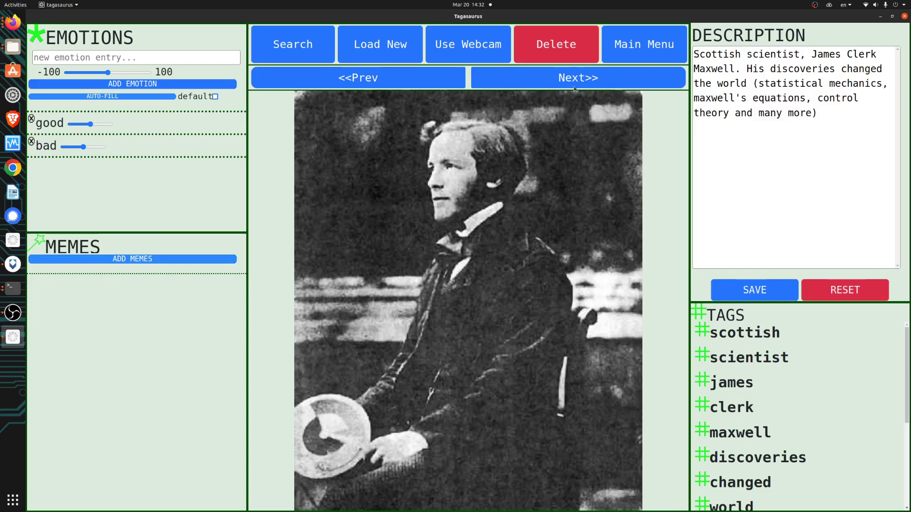
left_click(496, 78)
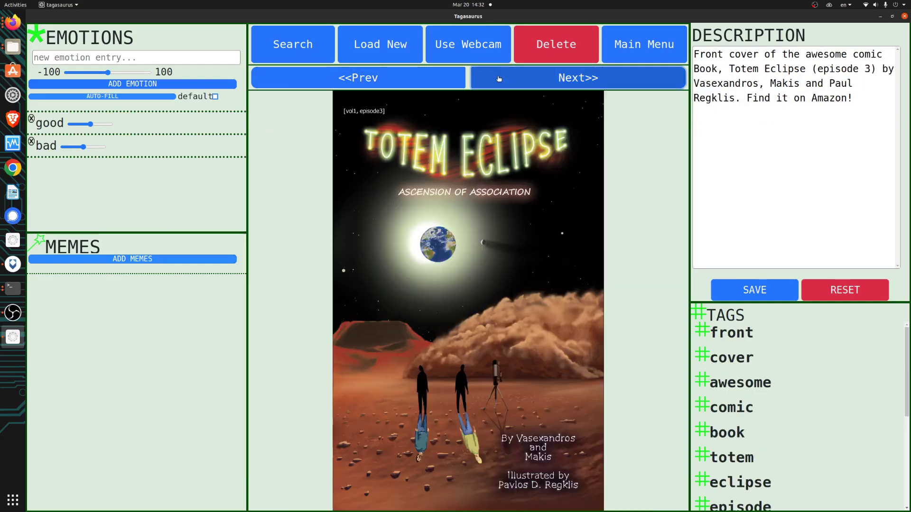
Bring up the Totem Eclipse episode 4 cover and save its description to generate the tags
left_click(499, 79)
left_click(444, 78)
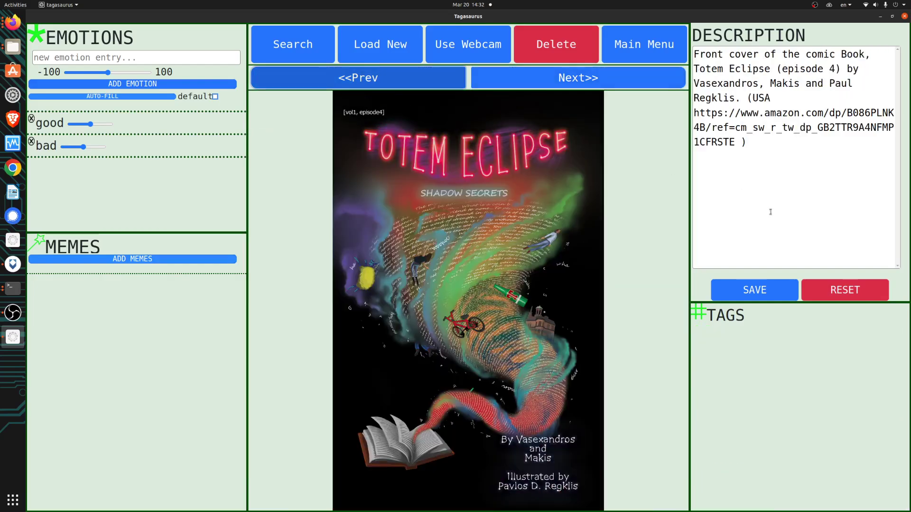
left_click(763, 291)
left_click(755, 232)
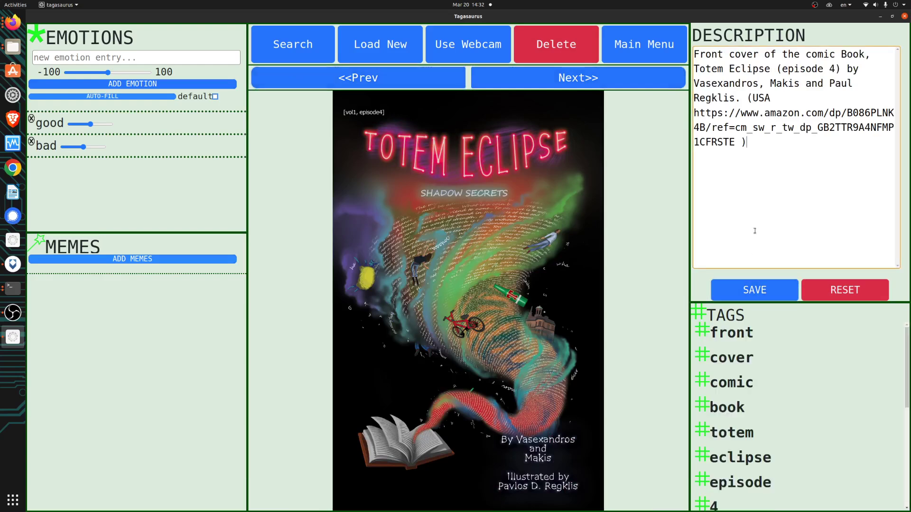
Go back to the James Clerk Maxwell photo and mark the manuscript diagram and the kakapo drawing as meme candidates
left_click(444, 83)
left_click(444, 82)
left_click(444, 83)
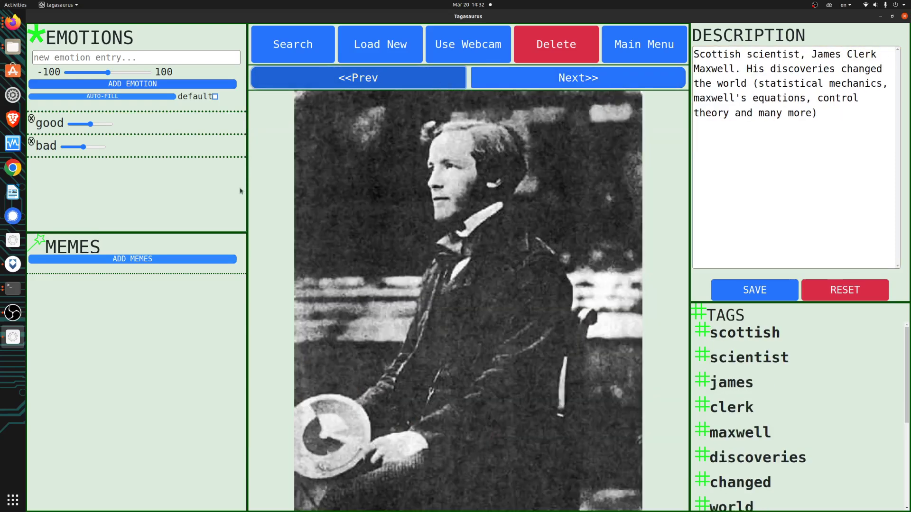
left_click(223, 263)
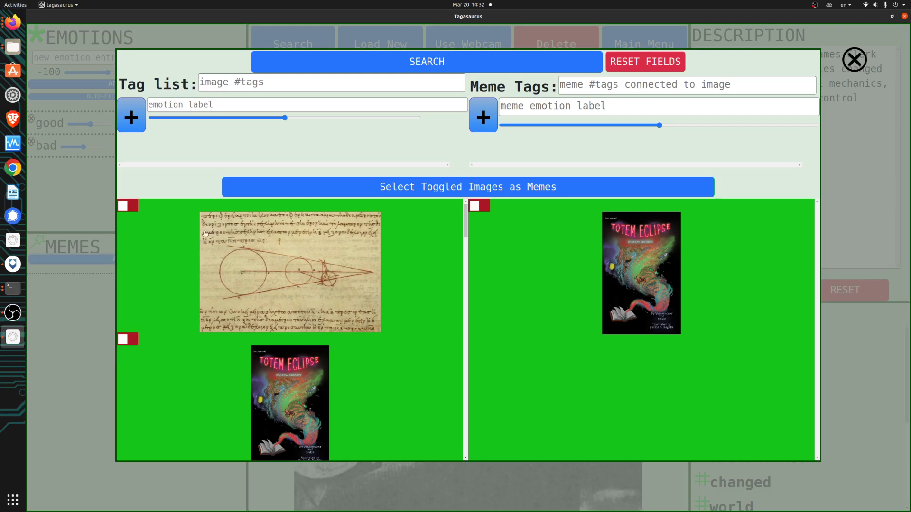
scroll(240, 276, "down", 10)
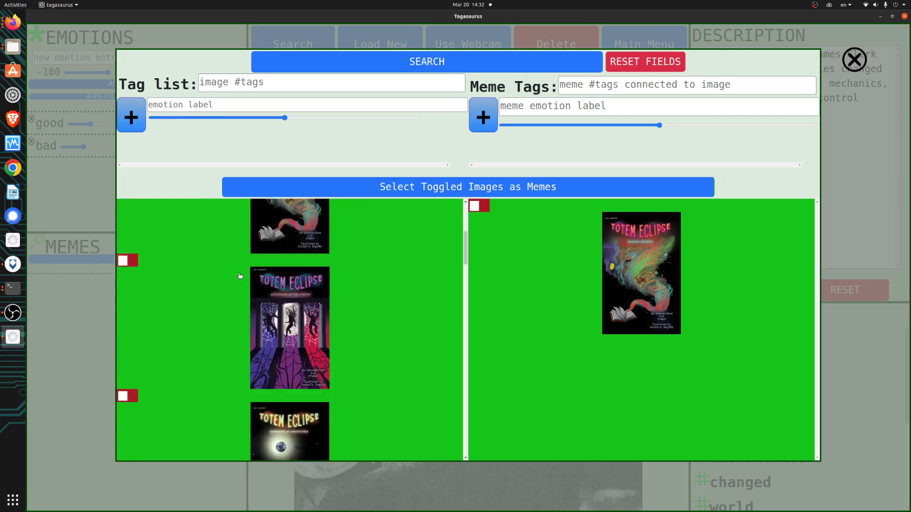
scroll(240, 275, "up", 5)
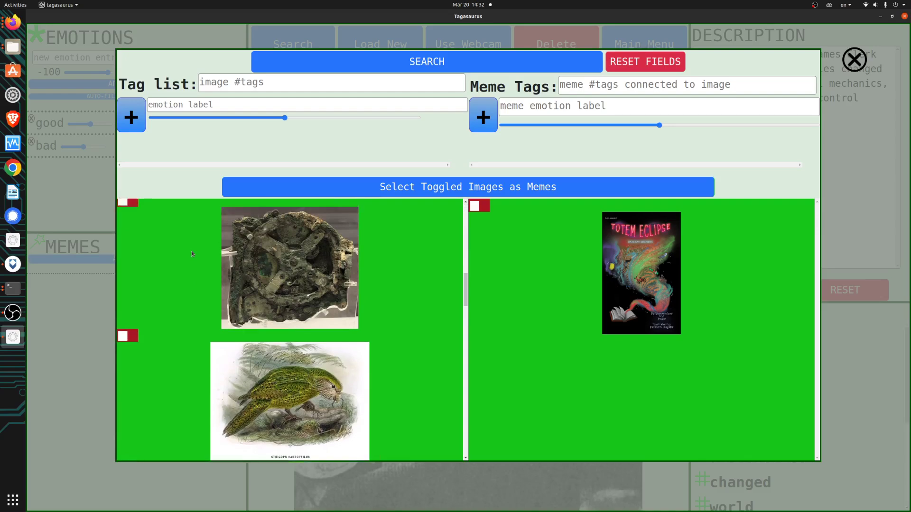
left_click(124, 411)
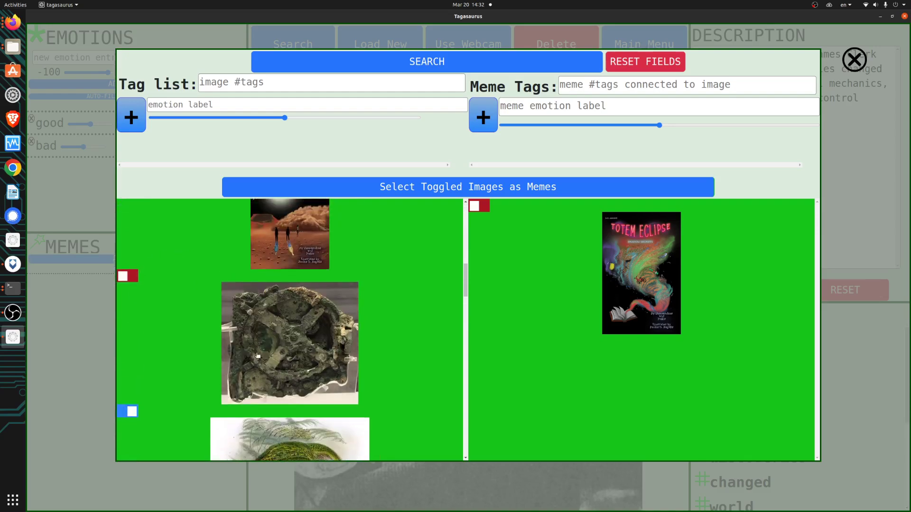
Mark the flying macaw photo too and attach all marked images to the Maxwell photo as memes
scroll(127, 408, "down", 3)
scroll(340, 246, "up", 2)
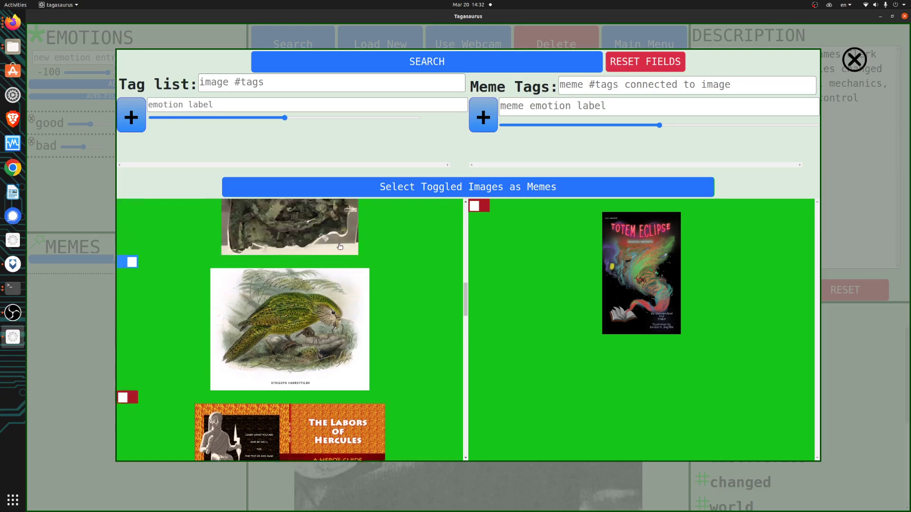
scroll(332, 247, "down", 5)
scroll(324, 249, "up", 1)
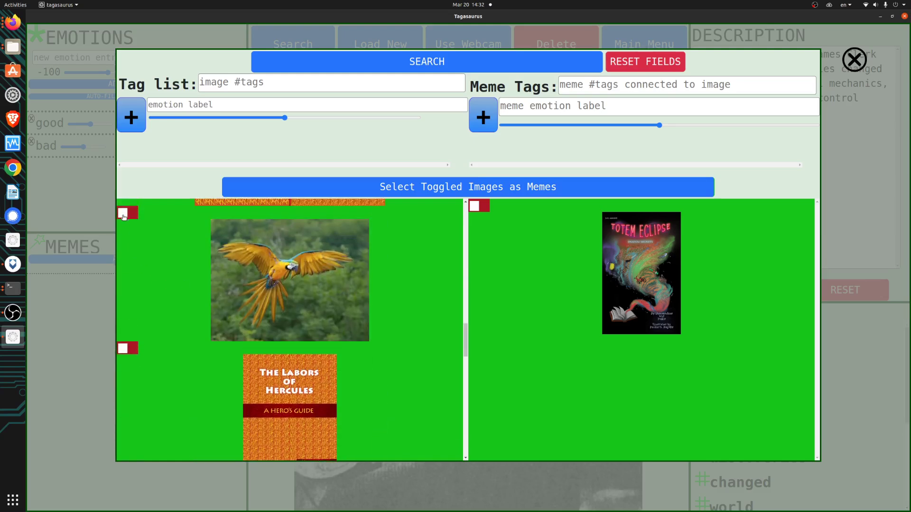
left_click(130, 212)
left_click(375, 188)
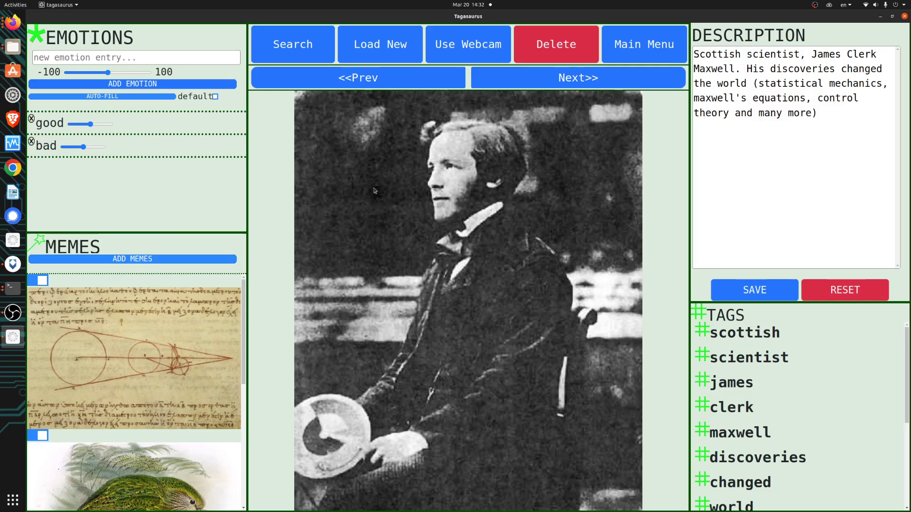
Go back to the flying macaw photo and attach the Labors of Hercules cover and the black-and-orange Hercules page as memes
left_click(326, 76)
left_click(327, 75)
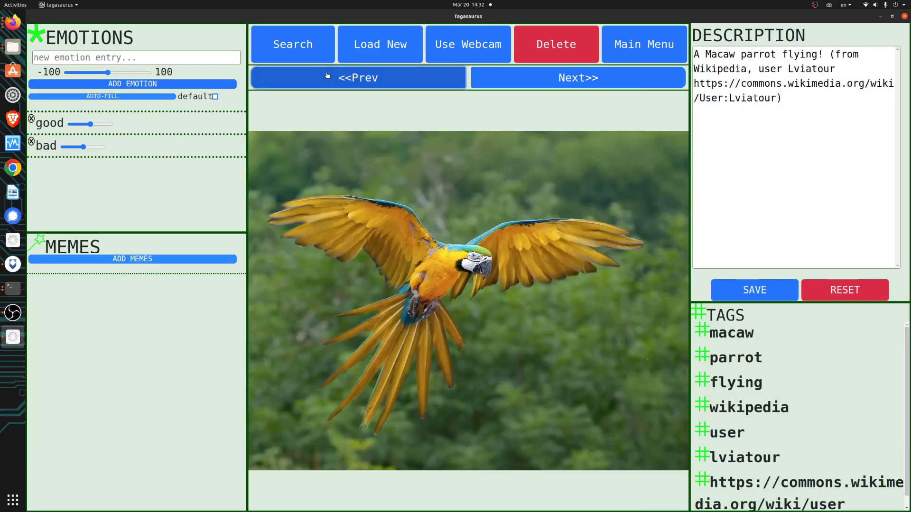
left_click(149, 260)
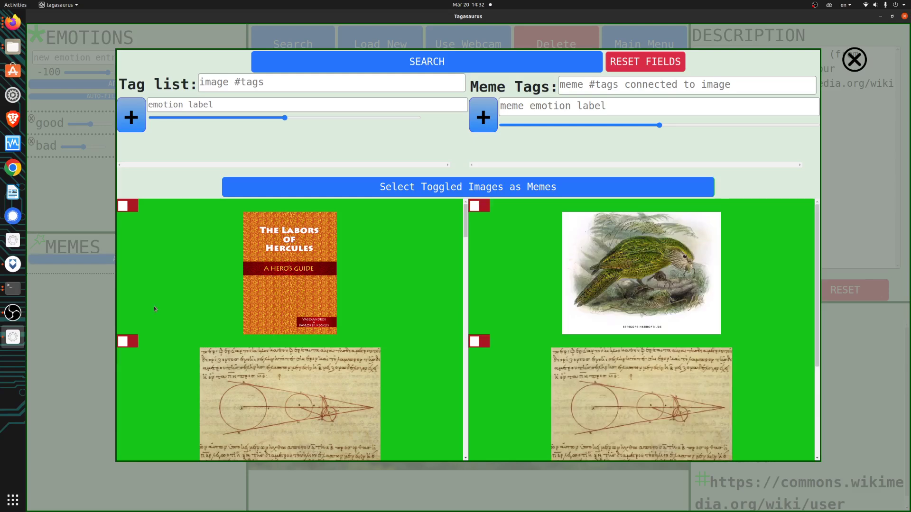
left_click(122, 205)
scroll(224, 323, "down", 5)
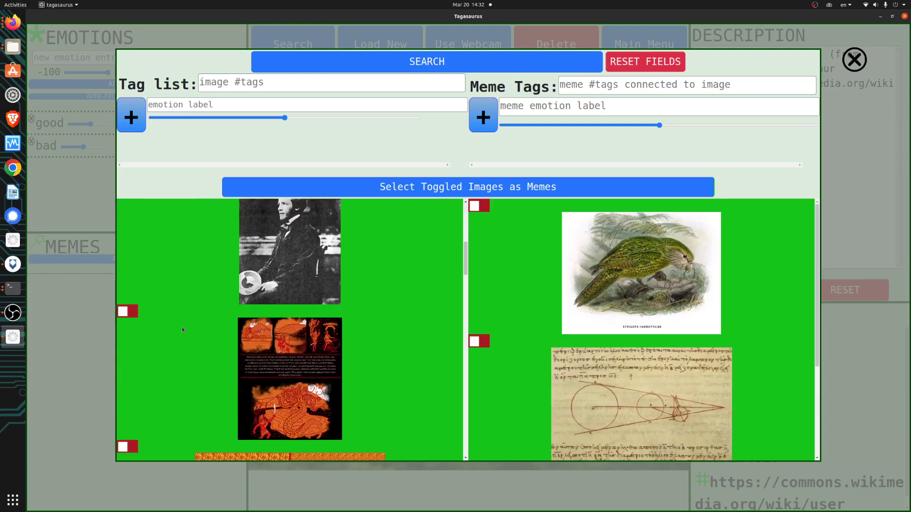
left_click(133, 312)
left_click(380, 187)
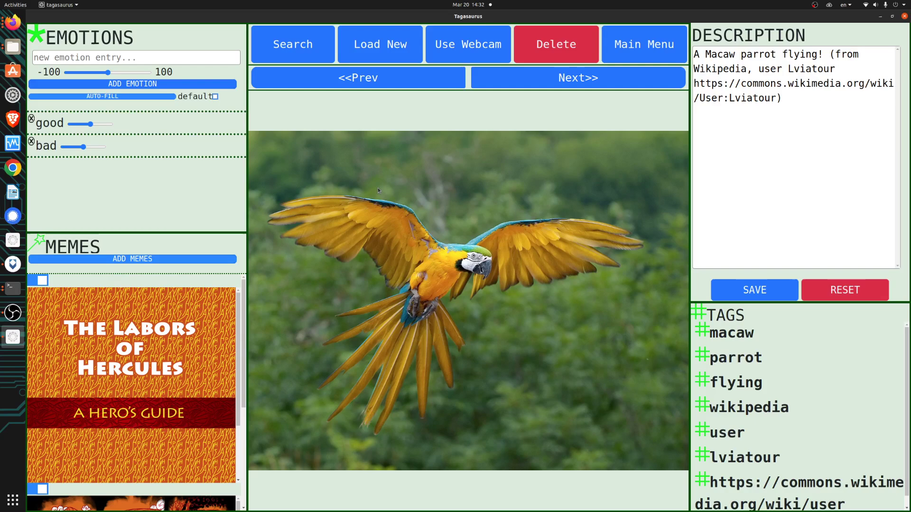
Advance to the Totem Eclipse episode 5 cover, examine the existing memes offered for it, and close the meme selection without choosing any
left_click(513, 80)
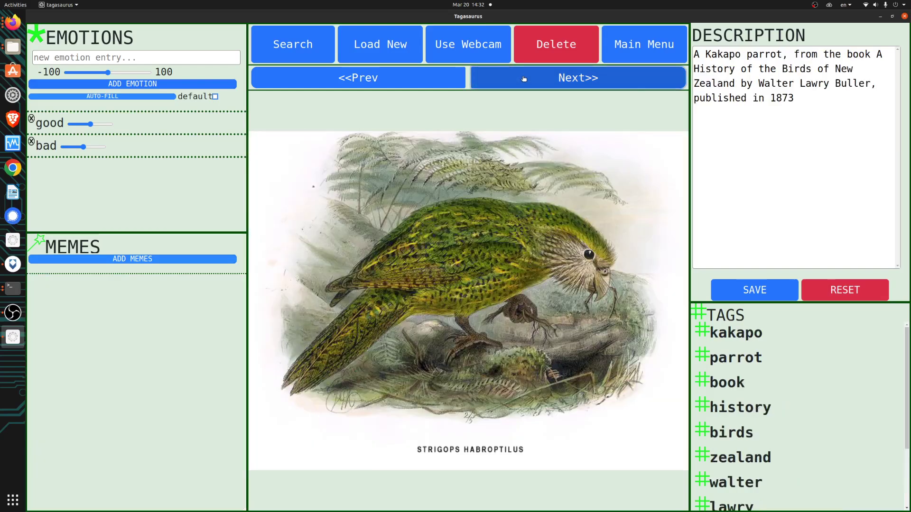
left_click(523, 79)
left_click(524, 79)
left_click(524, 79)
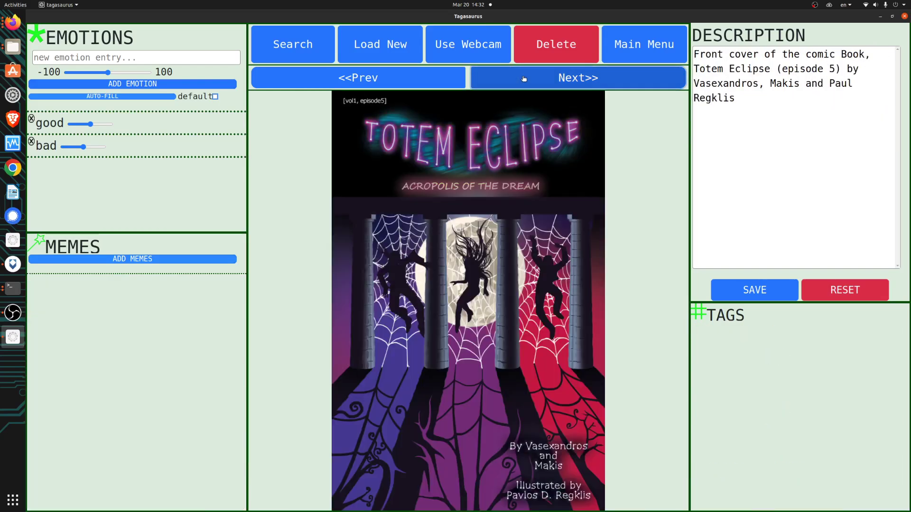
left_click(100, 261)
scroll(646, 313, "down", 3)
scroll(645, 314, "down", 3)
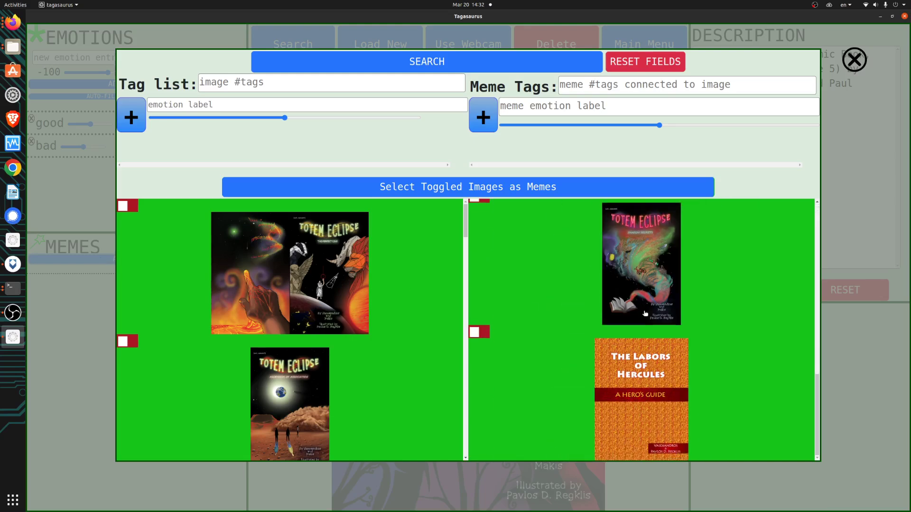
left_click(69, 194)
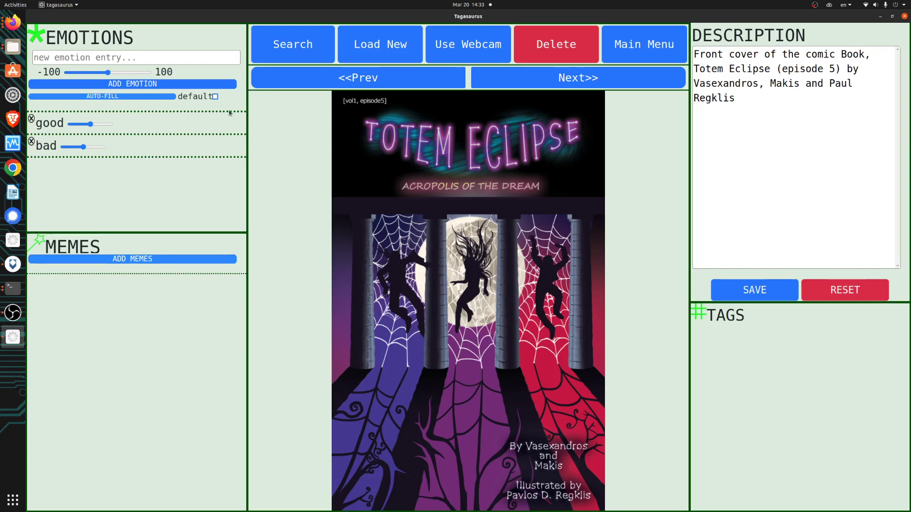
Examine the related memes in the image search and run a custom search for the meme tag parrot
left_click(292, 45)
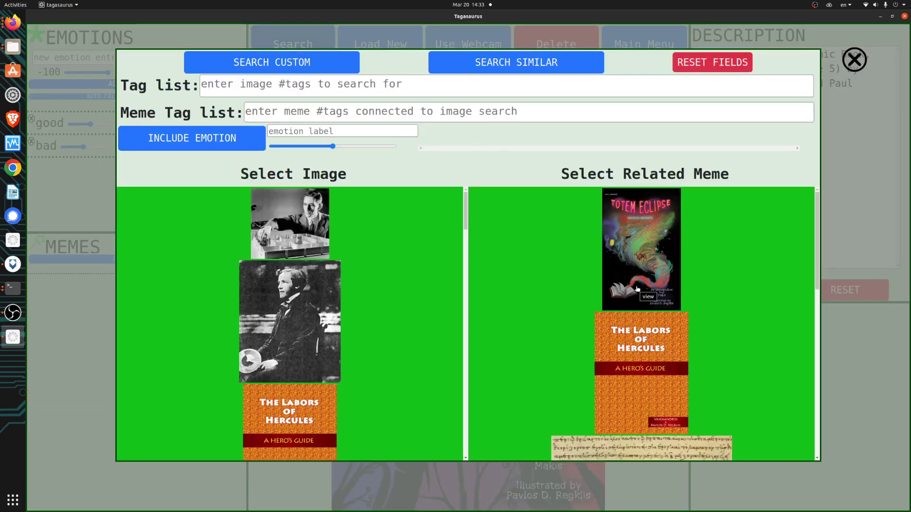
scroll(638, 291, "down", 1)
scroll(638, 291, "down", 10)
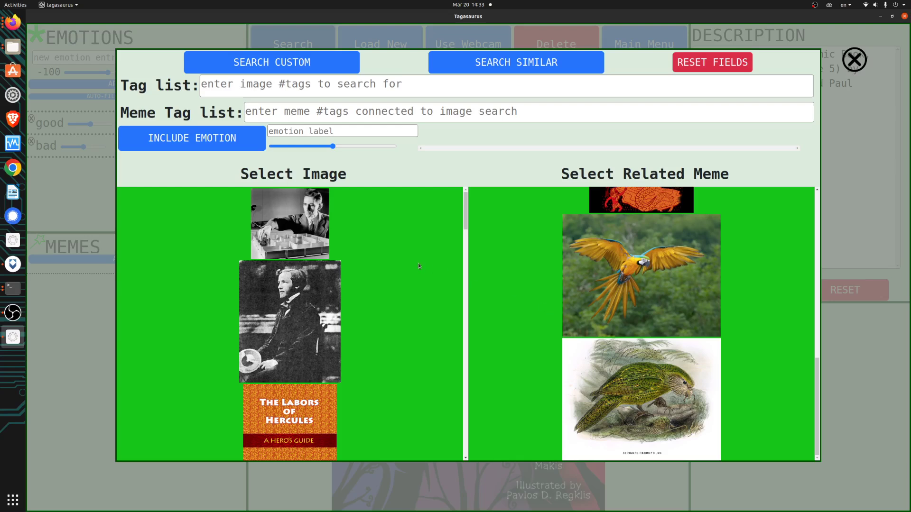
scroll(560, 325, "up", 11)
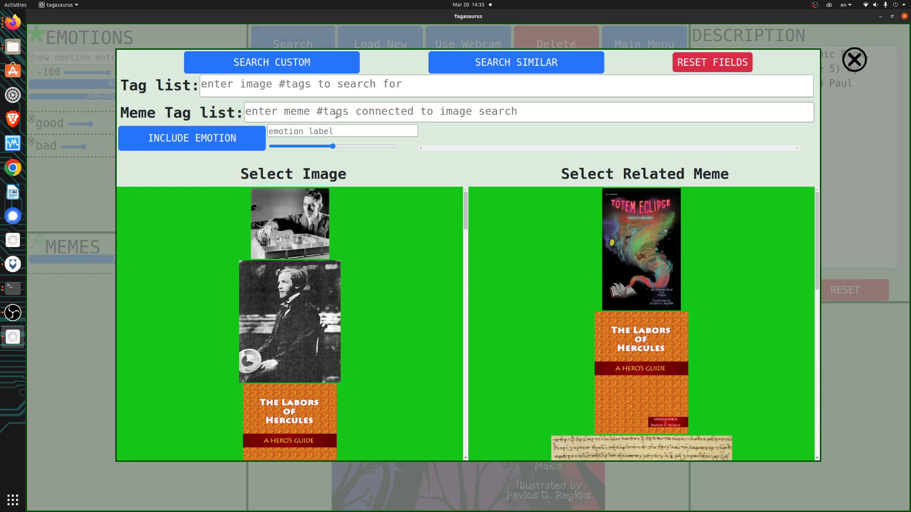
type("parrot")
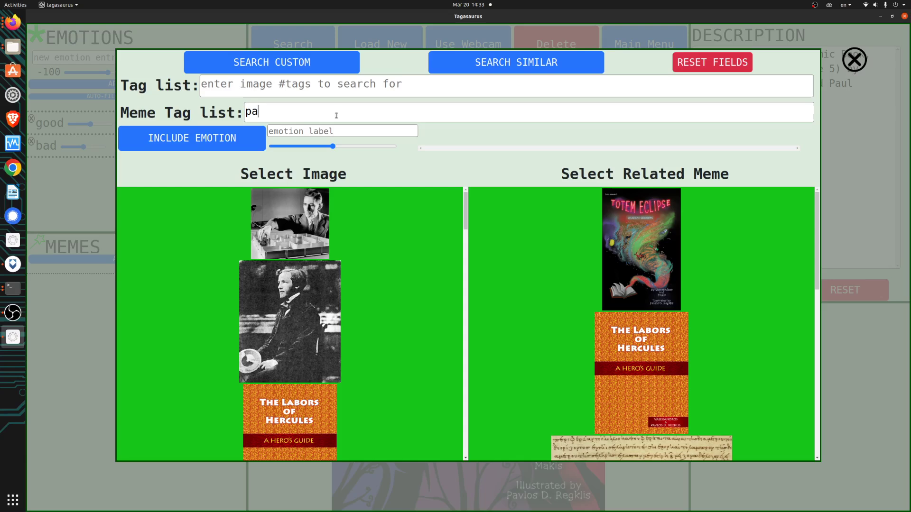
left_click(311, 61)
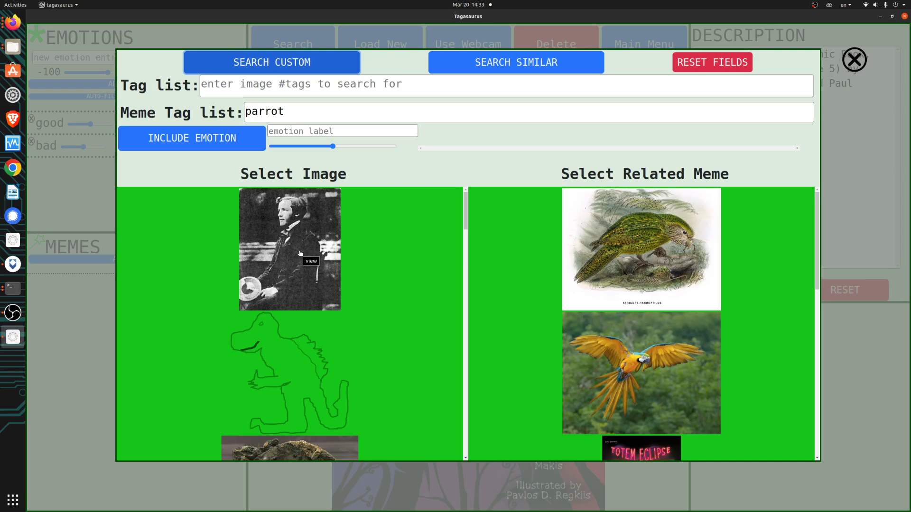
Open the James Clerk Maxwell photo from the search results and examine its attached memes
left_click(322, 247)
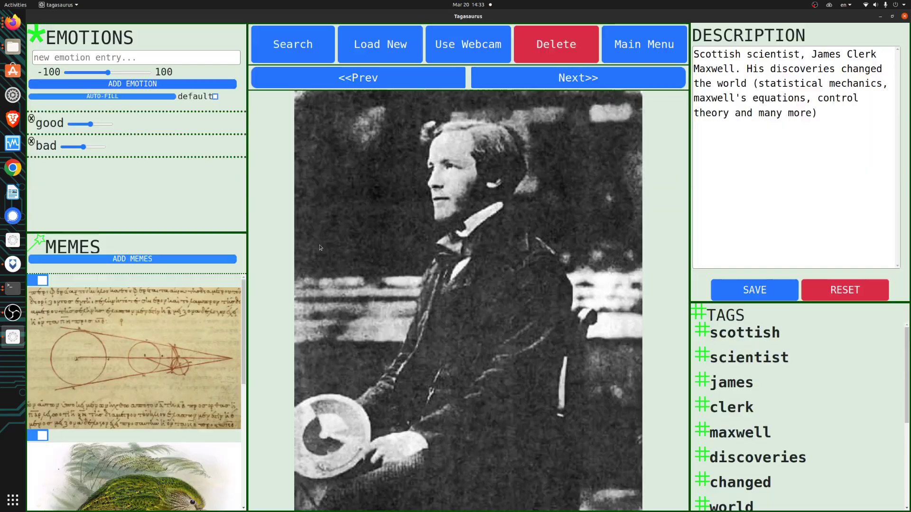
scroll(203, 323, "down", 4)
scroll(202, 323, "up", 4)
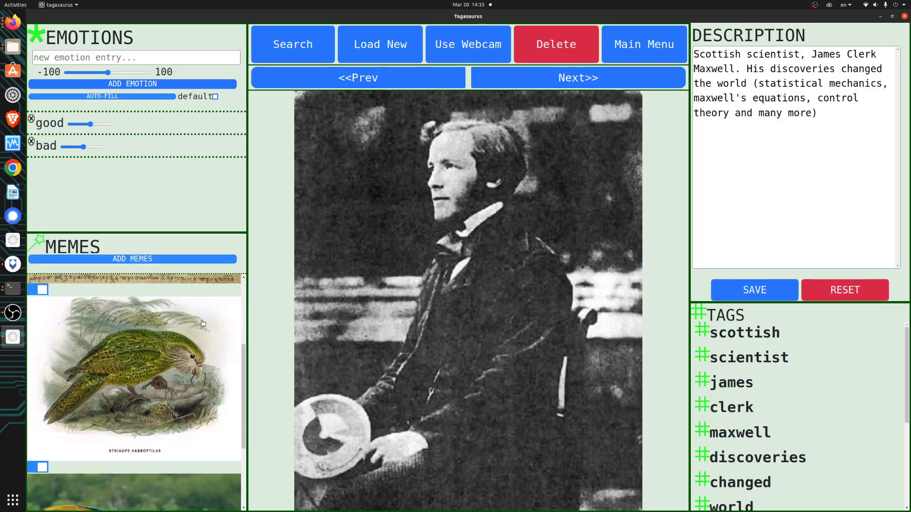
scroll(203, 323, "down", 4)
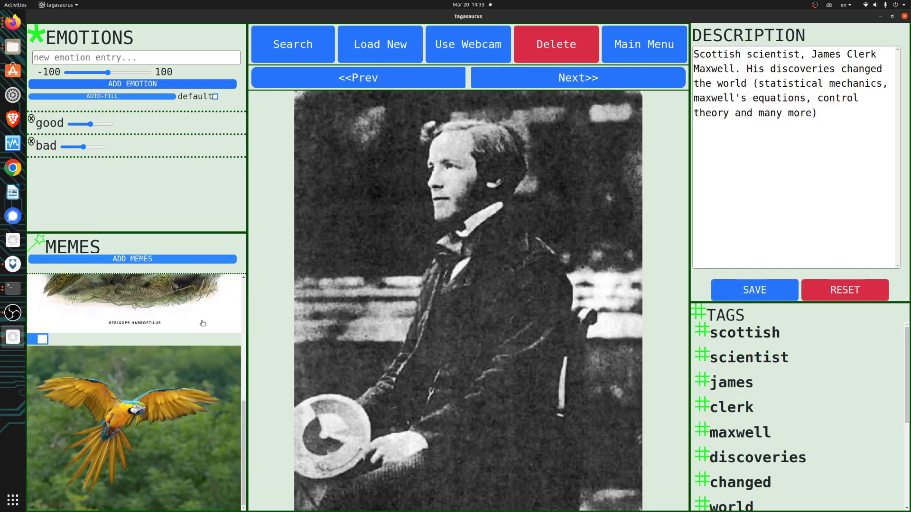
Advance to the Totem Eclipse episode 3 cover, repeat the custom search for the meme tag parrot, then clear the tag and close the search
left_click(525, 80)
left_click(524, 80)
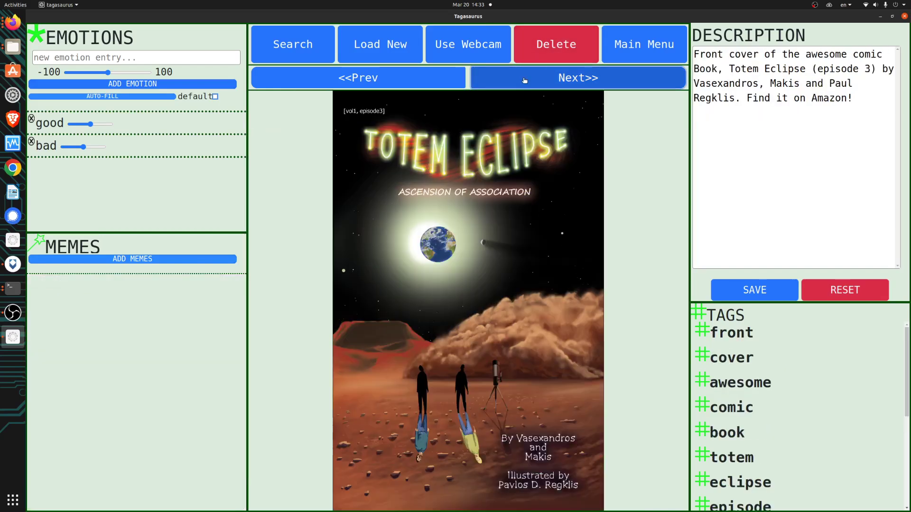
left_click(311, 49)
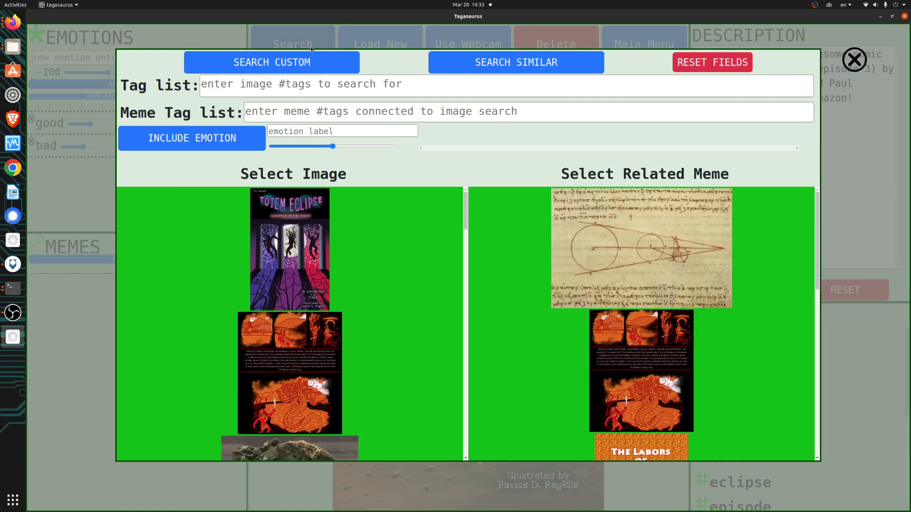
left_click(319, 111)
type("parrot")
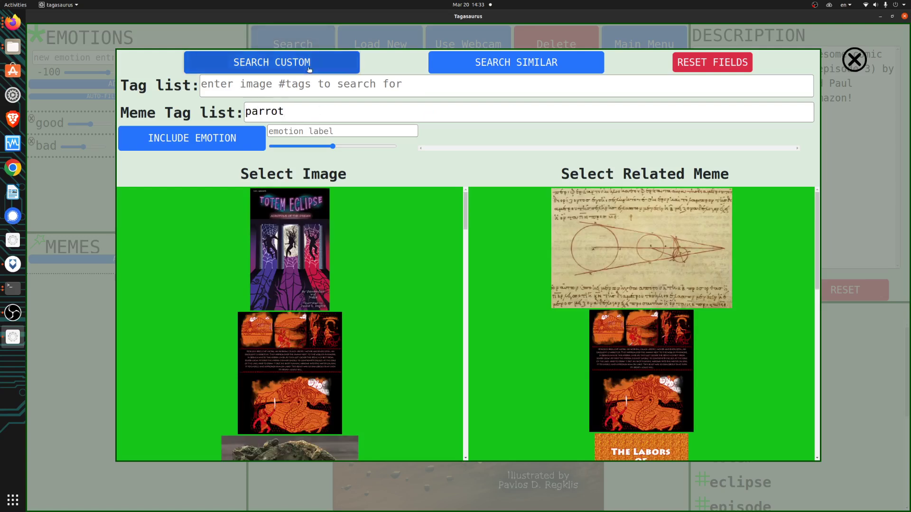
left_click(285, 64)
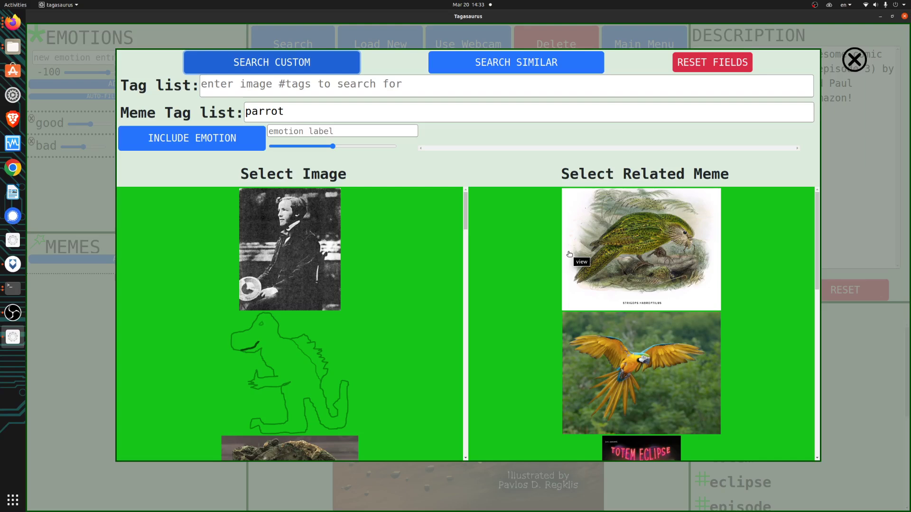
double_click(271, 112)
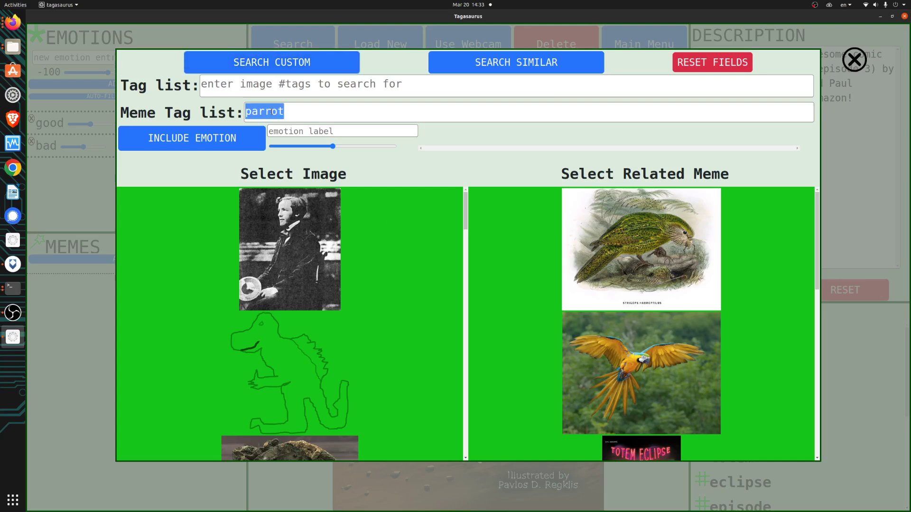
key("BackSpace")
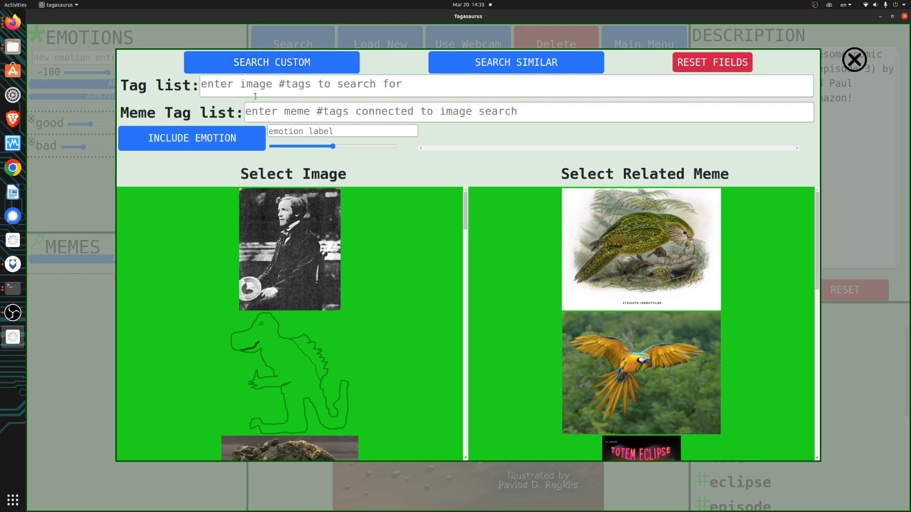
left_click(92, 218)
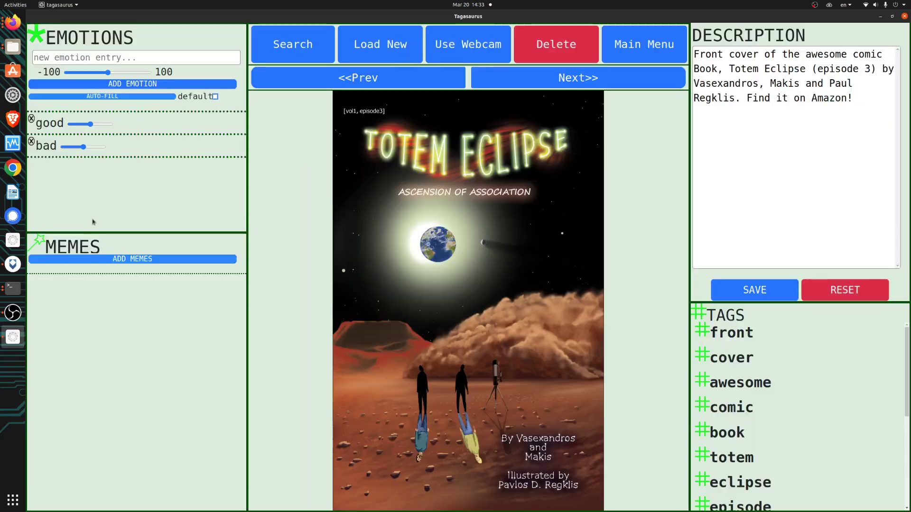
Go back through the images to the flying macaw photo with its attached memes
left_click(319, 77)
left_click(326, 81)
left_click(326, 80)
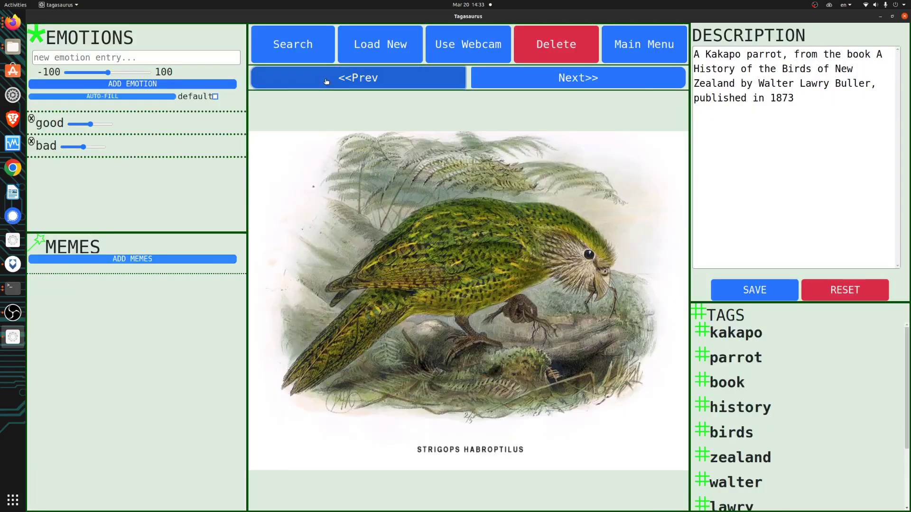
left_click(417, 80)
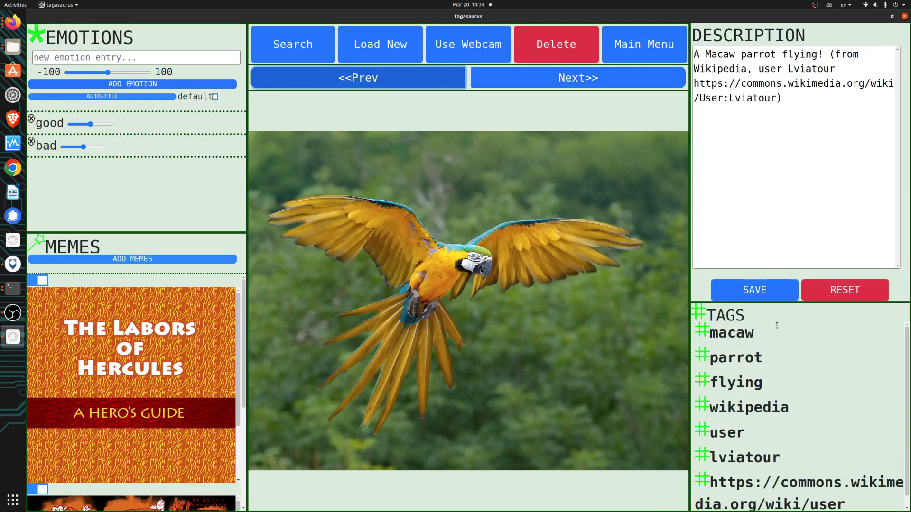
Advance to the Totem Eclipse episode 1 cover, run a custom image search for the tag taga, and open the green dinosaur drawing
left_click(570, 78)
left_click(569, 79)
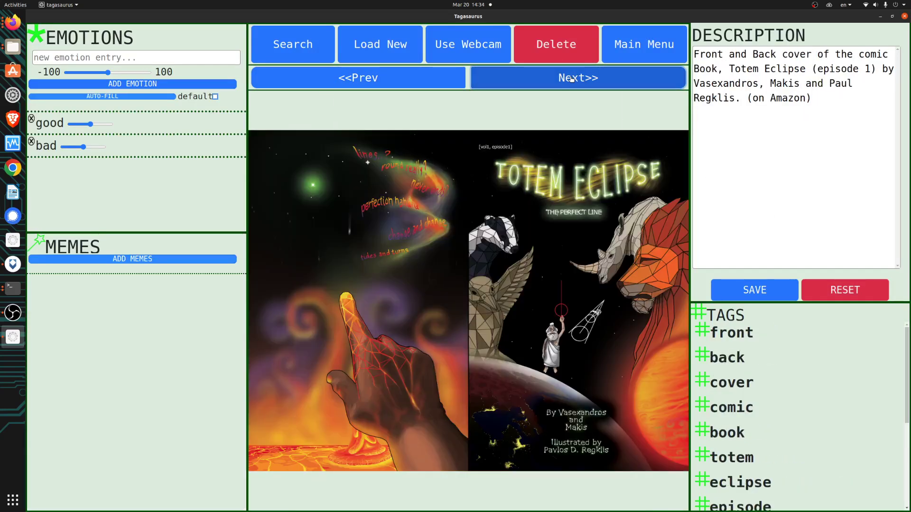
left_click(316, 48)
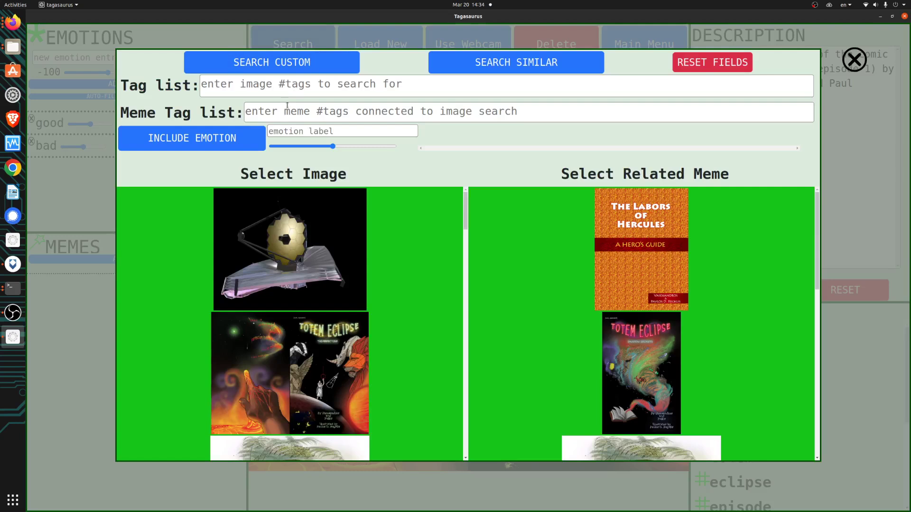
left_click(290, 87)
type("taga")
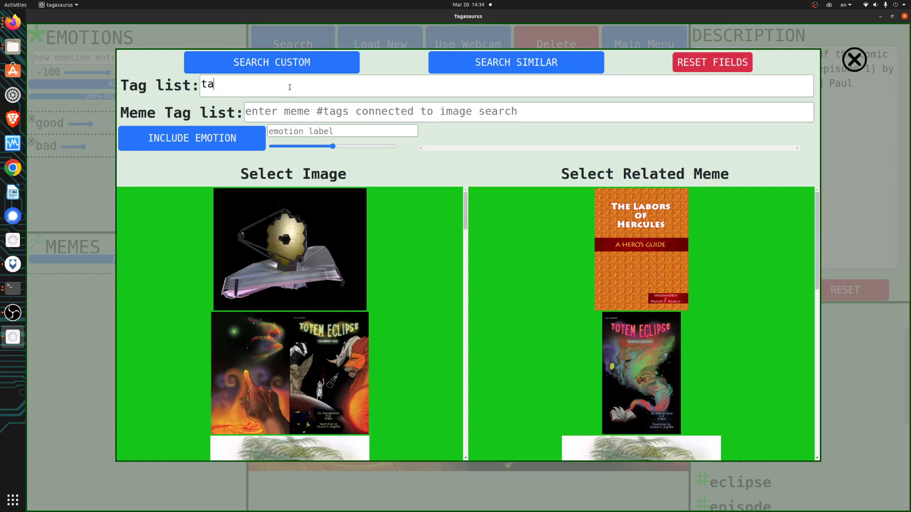
left_click(289, 70)
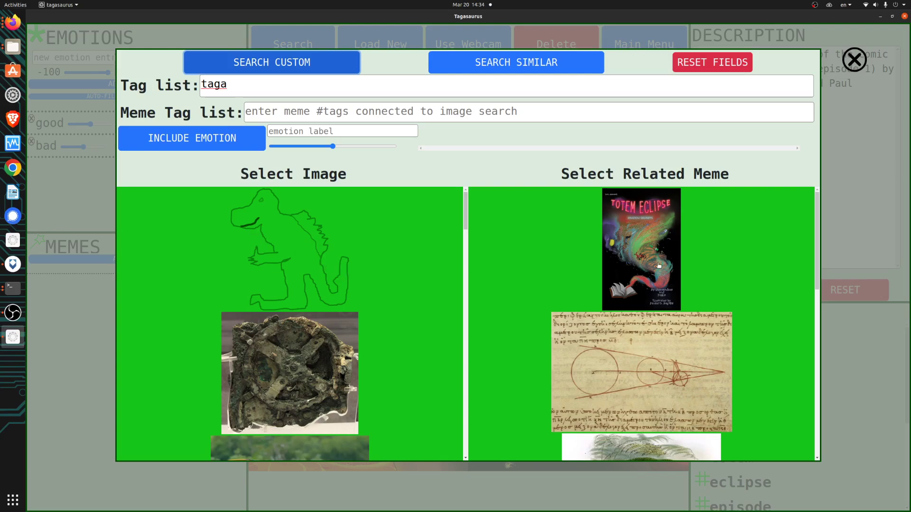
left_click(288, 262)
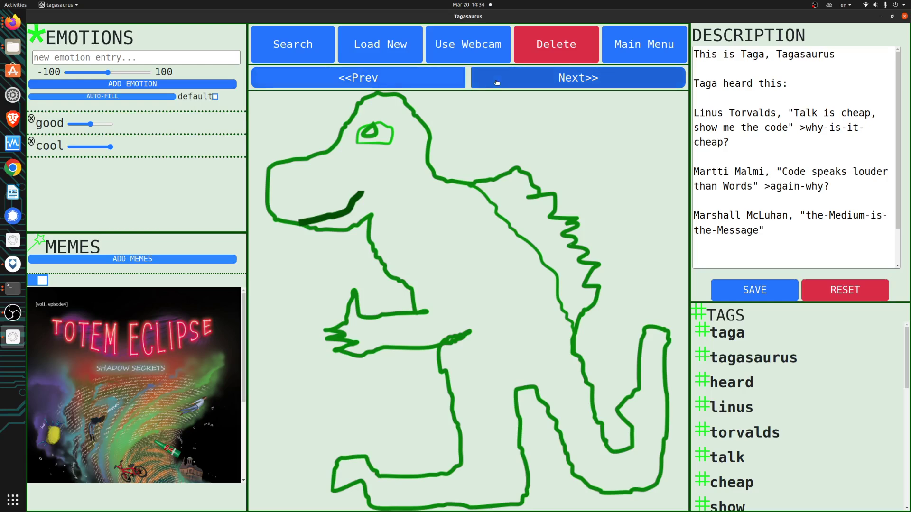
Advance through the images to The Labors of Hercules cover and delete that image
left_click(511, 86)
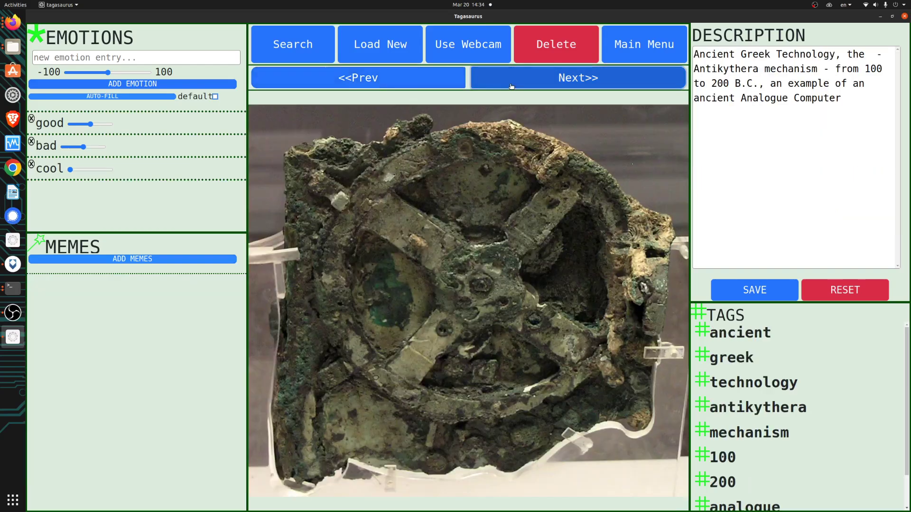
left_click(511, 86)
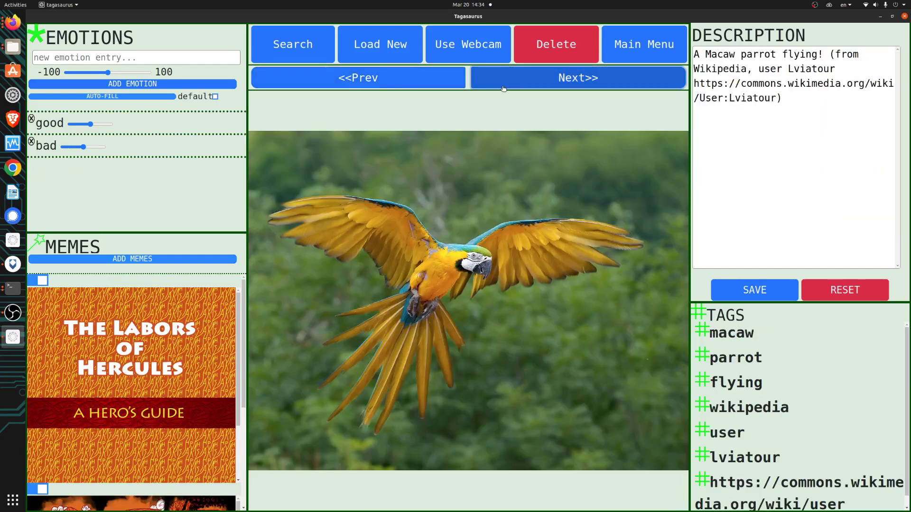
left_click(504, 88)
left_click(504, 88)
left_click(503, 88)
left_click(504, 89)
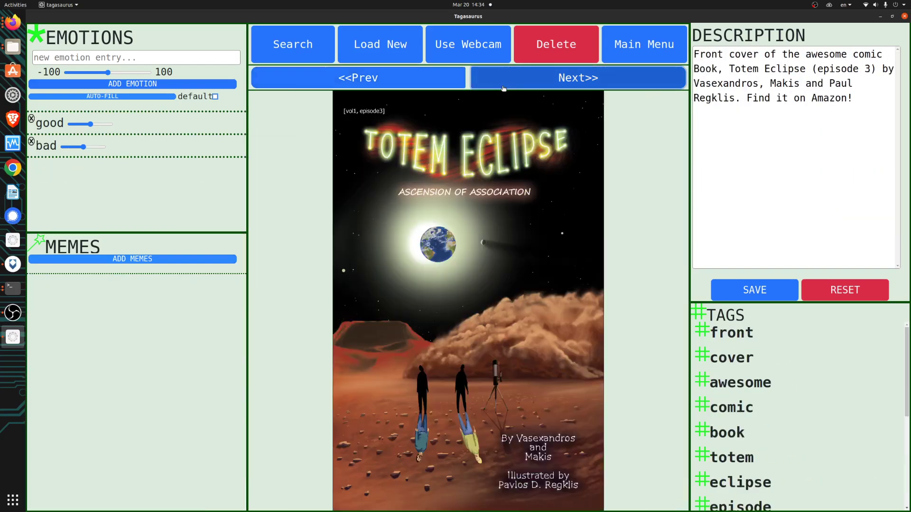
left_click(504, 88)
left_click(503, 88)
left_click(503, 88)
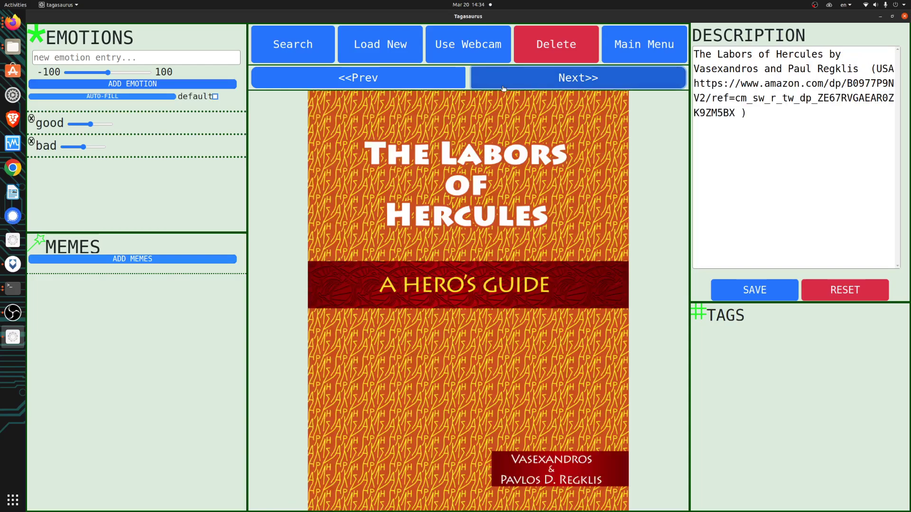
left_click(555, 48)
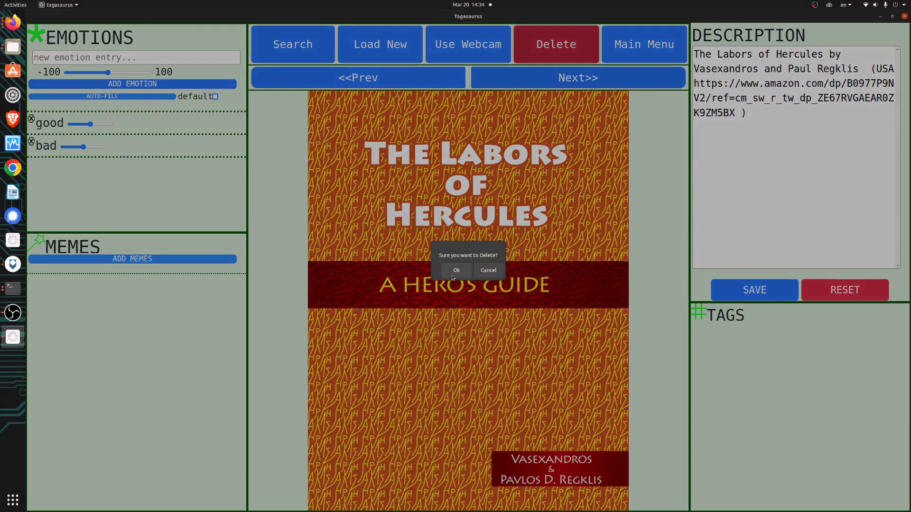
left_click(454, 274)
Go back through the remaining images to the Taga dinosaur drawing
left_click(429, 84)
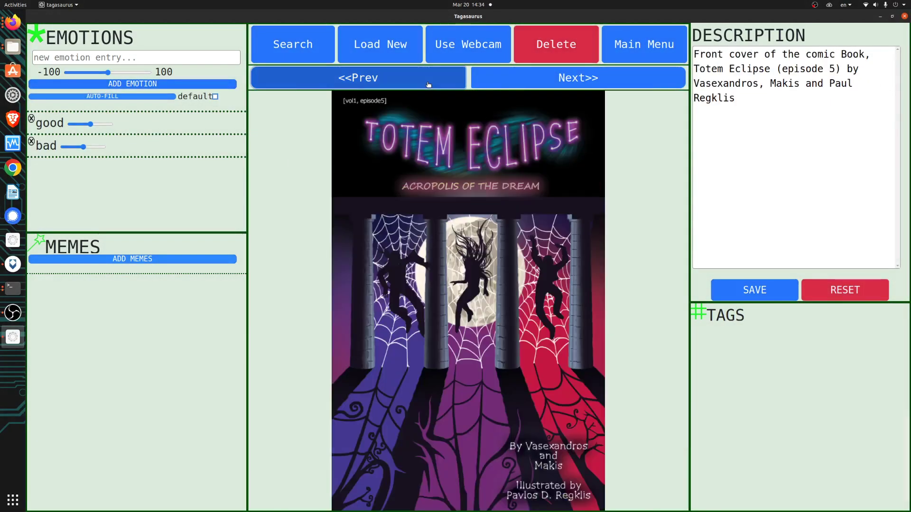
left_click(429, 85)
left_click(429, 85)
left_click(428, 84)
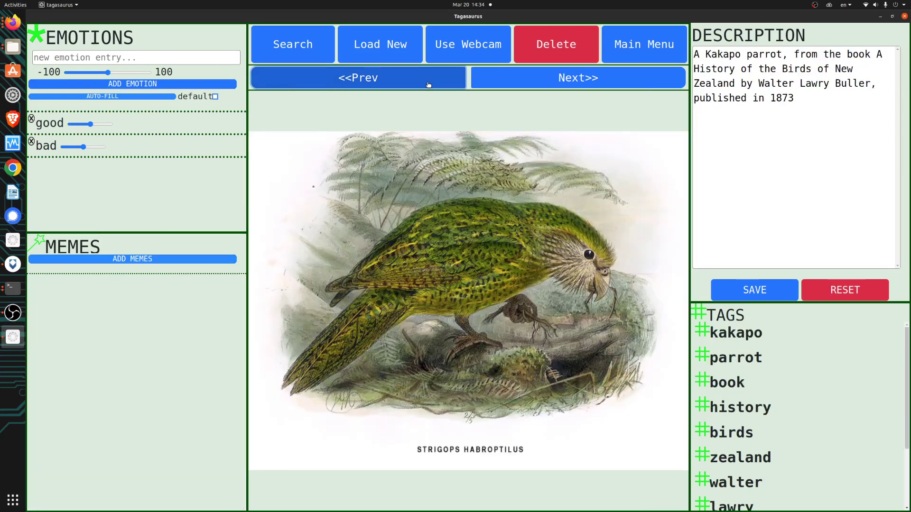
left_click(428, 84)
left_click(429, 85)
left_click(428, 84)
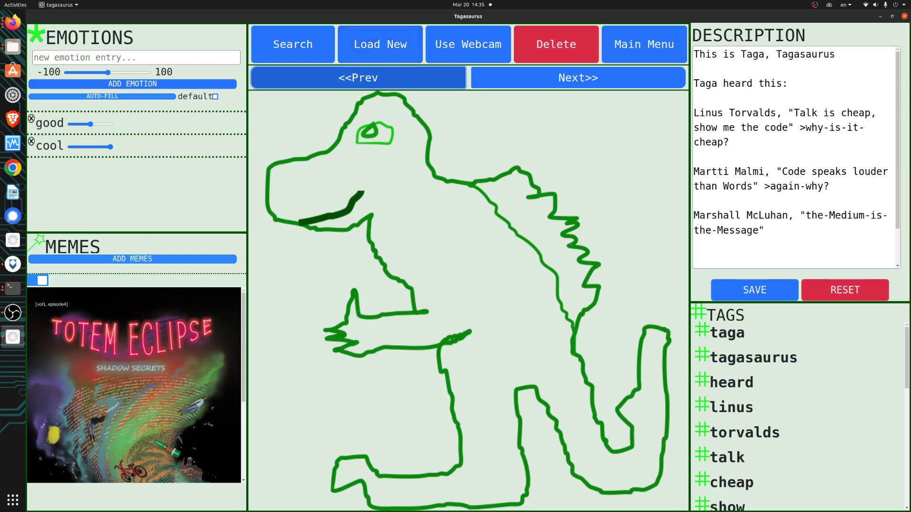
Bring in the Totoro poster from the Files window and save its description as totoro
key("alt+Tab")
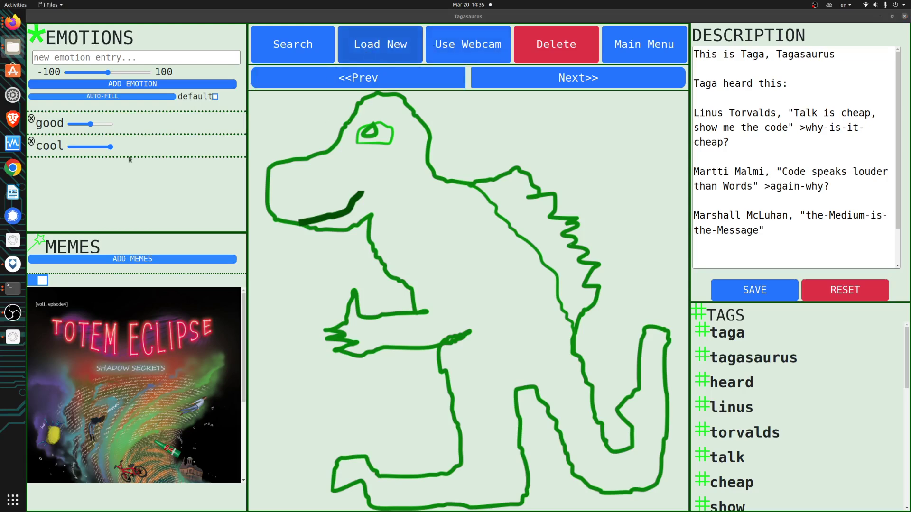
left_click_drag(0, 204, 465, 249)
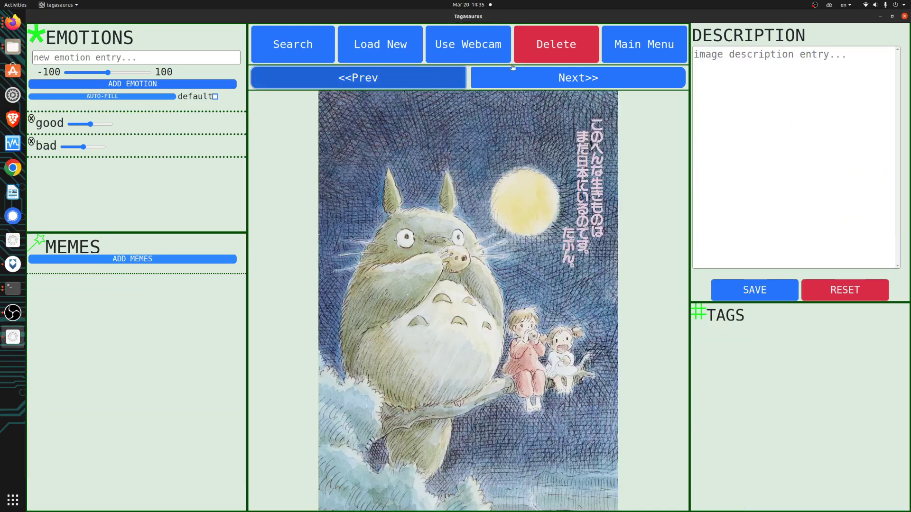
left_click(794, 119)
type("totoro")
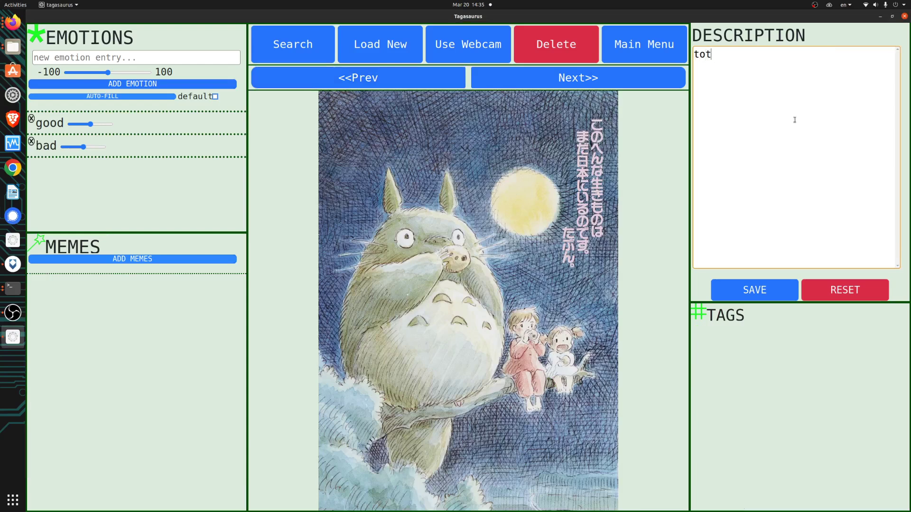
left_click(758, 290)
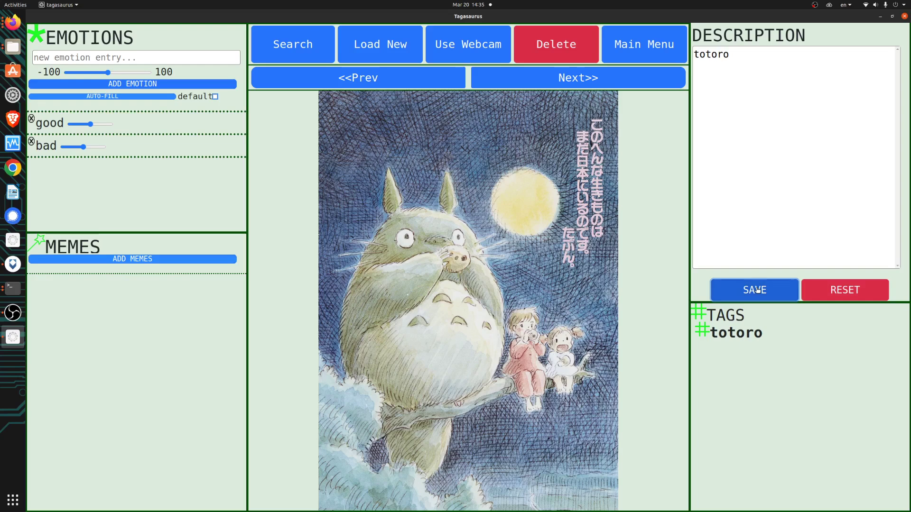
Attach the Totem Eclipse episode 5 cover and the flying macaw photo as memes to the Totoro image, and check them
left_click(191, 260)
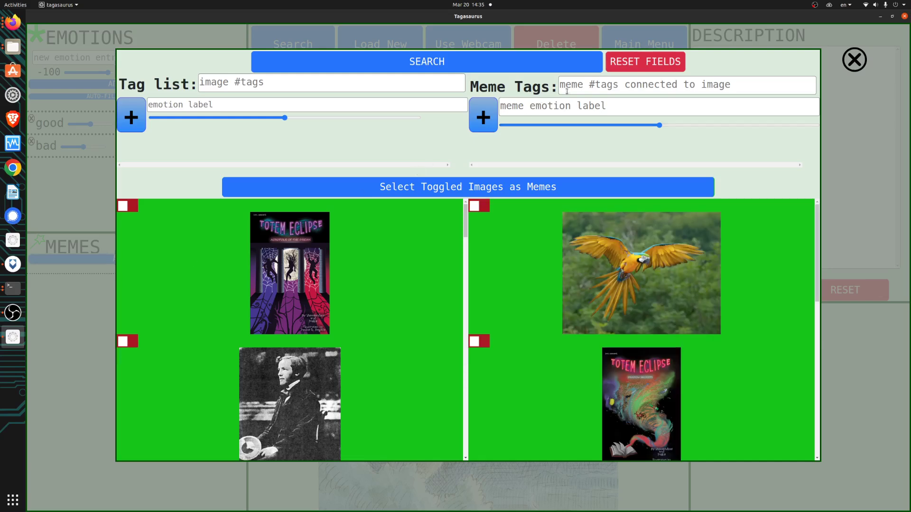
left_click(560, 106)
left_click(126, 205)
left_click(477, 205)
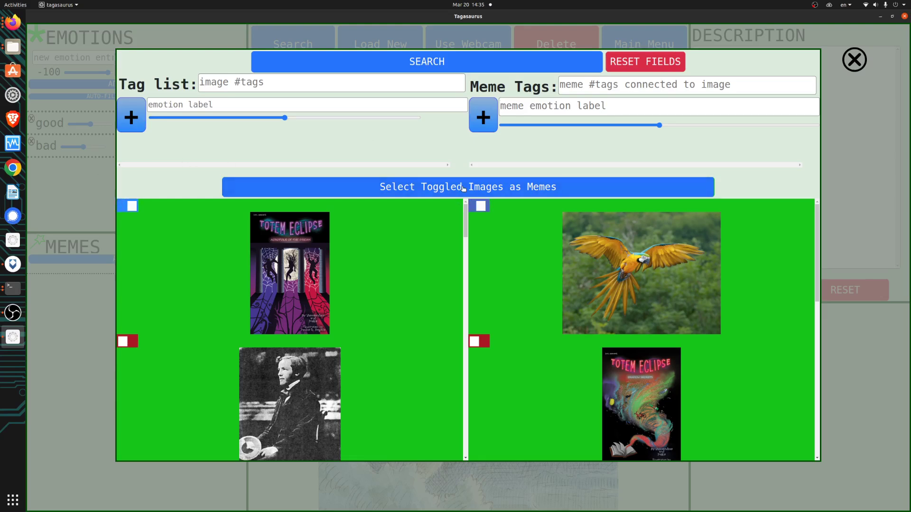
left_click(435, 187)
scroll(172, 351, "down", 5)
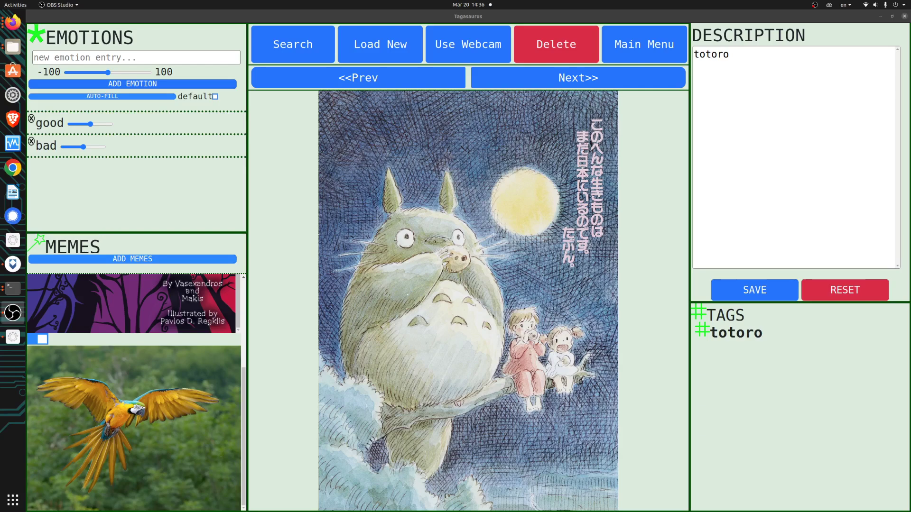
Load the woman's portraits from the Files window, including the checkered-background close-up and the one with the black necklace
left_click(455, 266)
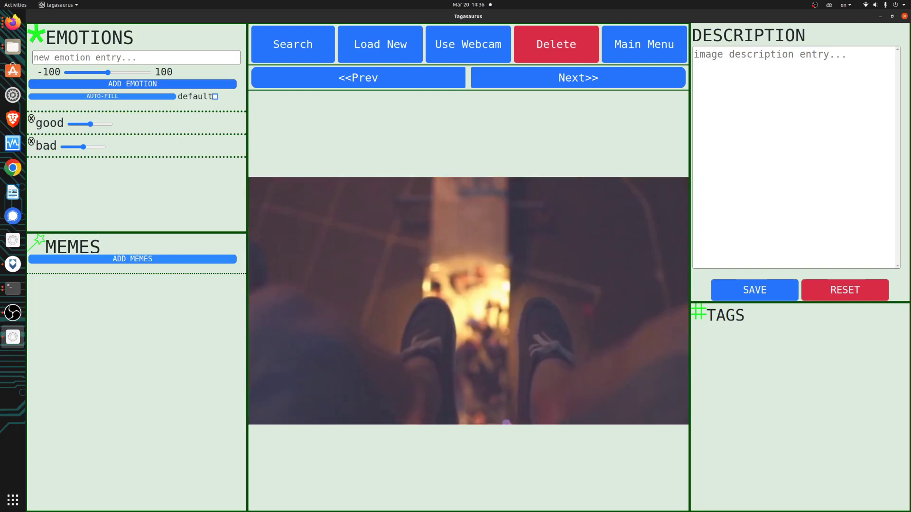
left_click(13, 46)
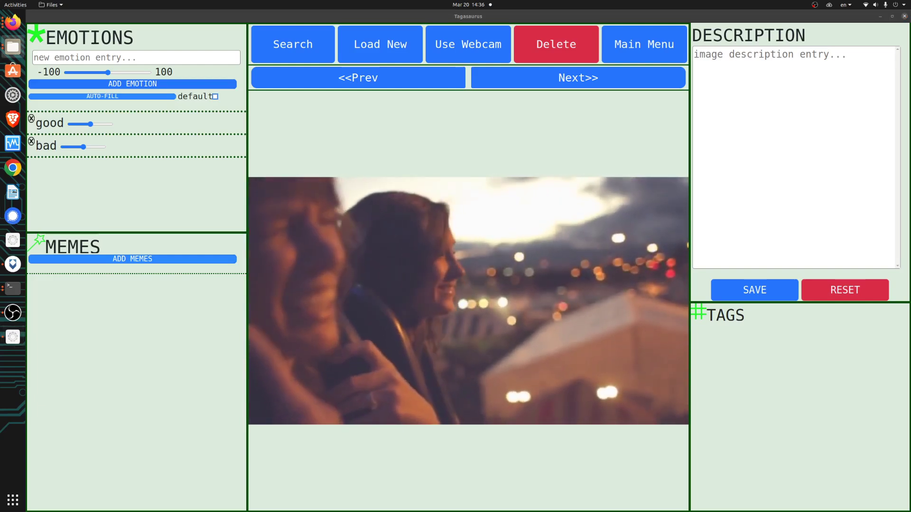
left_click_drag(910, 309, 495, 317)
left_click_drag(910, 309, 445, 319)
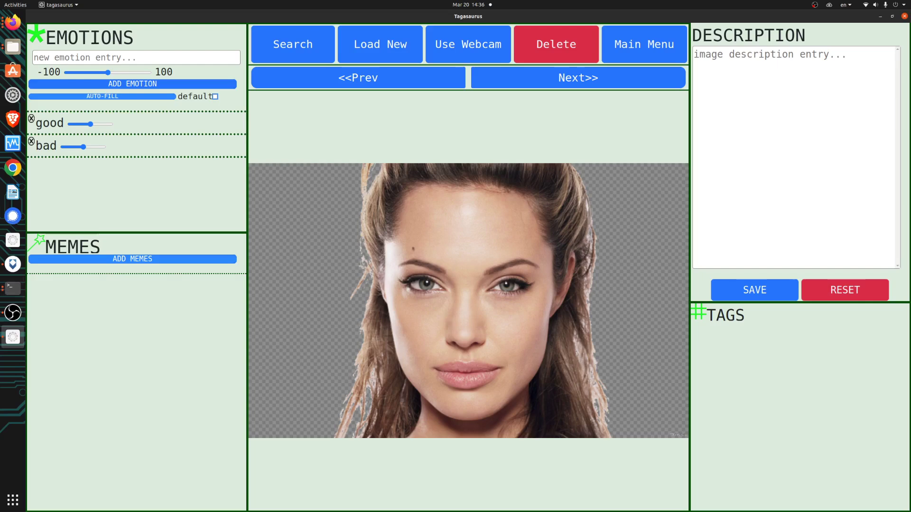
left_click_drag(910, 309, 448, 233)
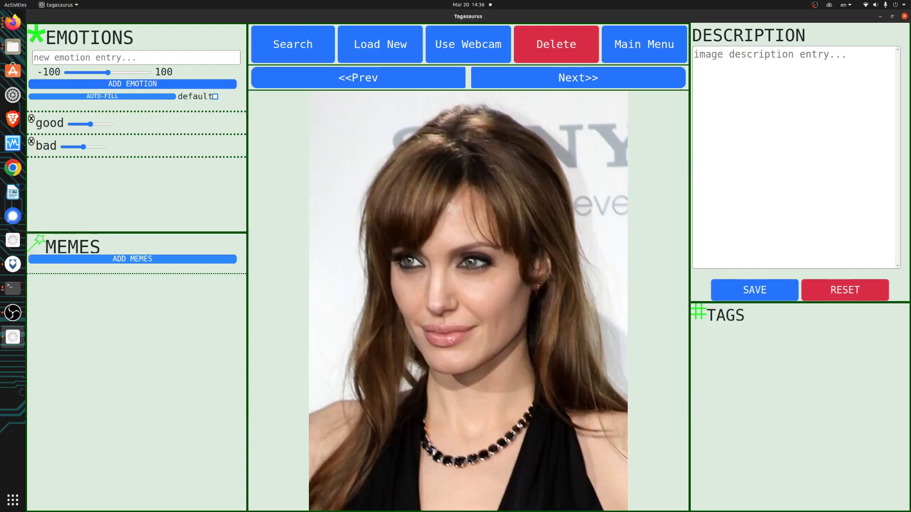
Load three portraits of a goateed man from the Files window: open white shirt, black shirt with chains, and long-haired close-up
left_click_drag(910, 309, 597, 369)
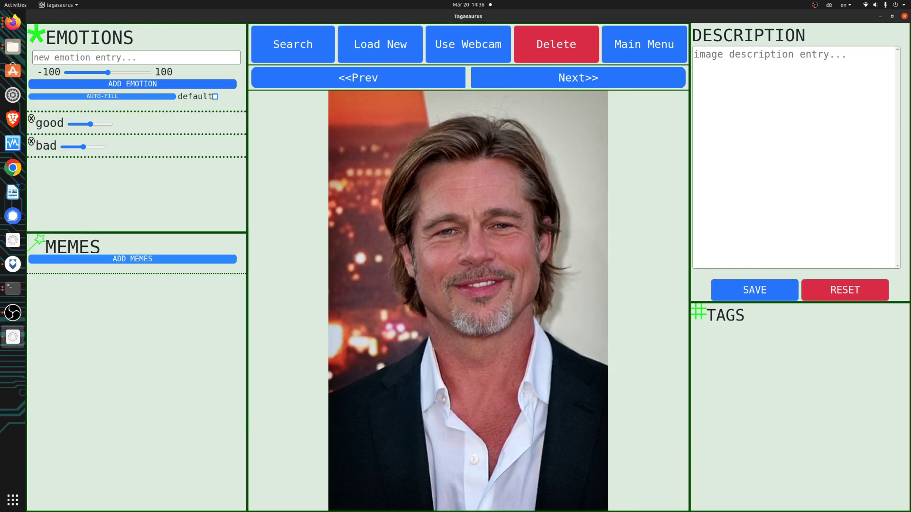
left_click_drag(910, 309, 431, 306)
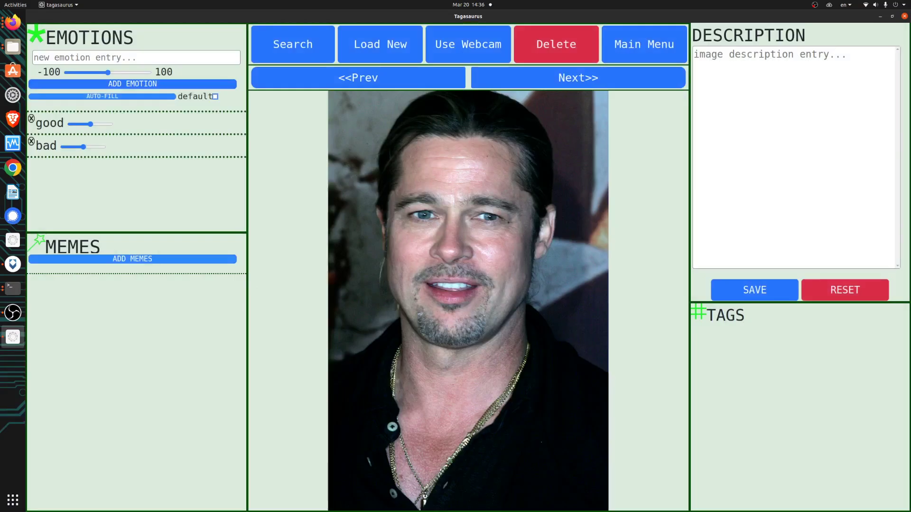
left_click_drag(910, 309, 468, 322)
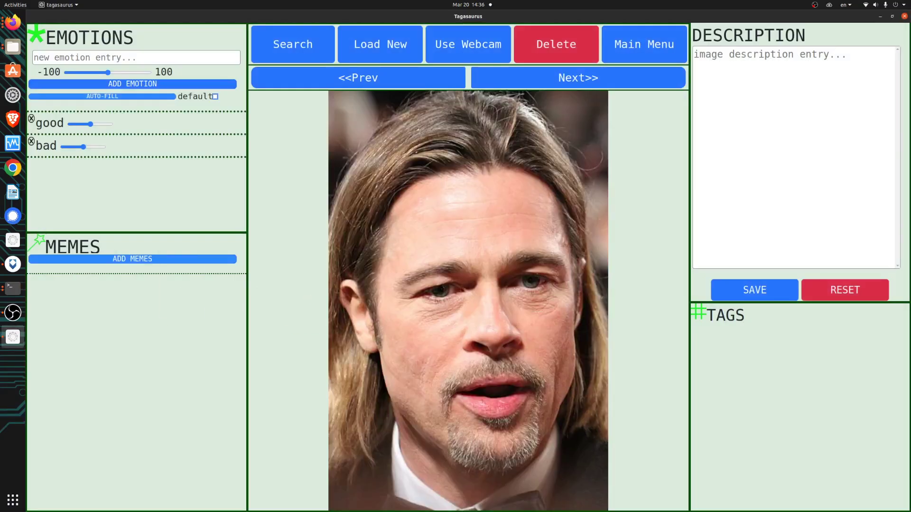
Load the denim-shirt photo with the chucknorris.com watermark, two red-cap photos, and the AHC Podcast Fred Durst artwork from the Files window
left_click_drag(0, 306, 467, 288)
left_click_drag(0, 285, 486, 265)
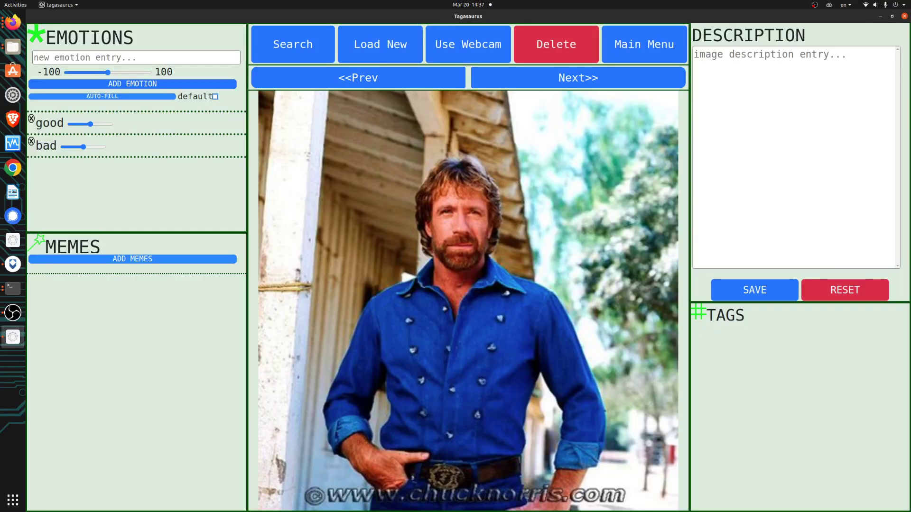
left_click_drag(0, 284, 529, 289)
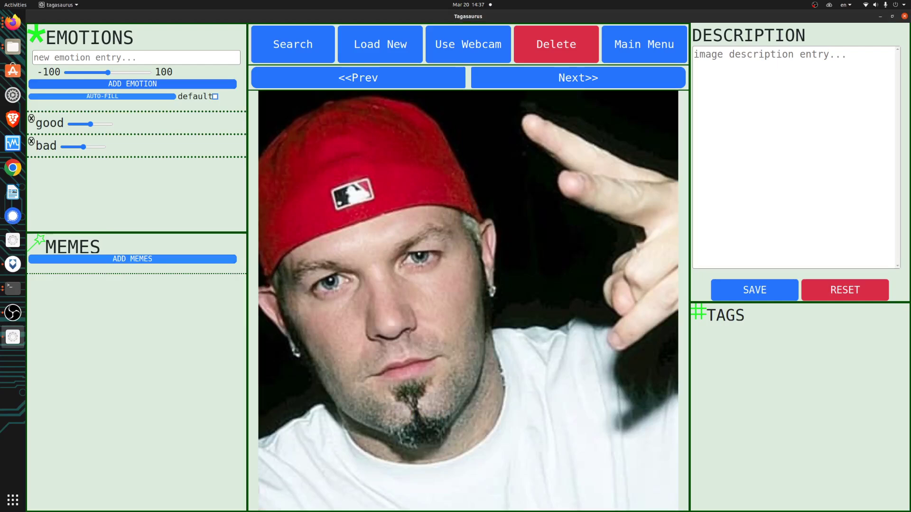
left_click_drag(0, 299, 408, 295)
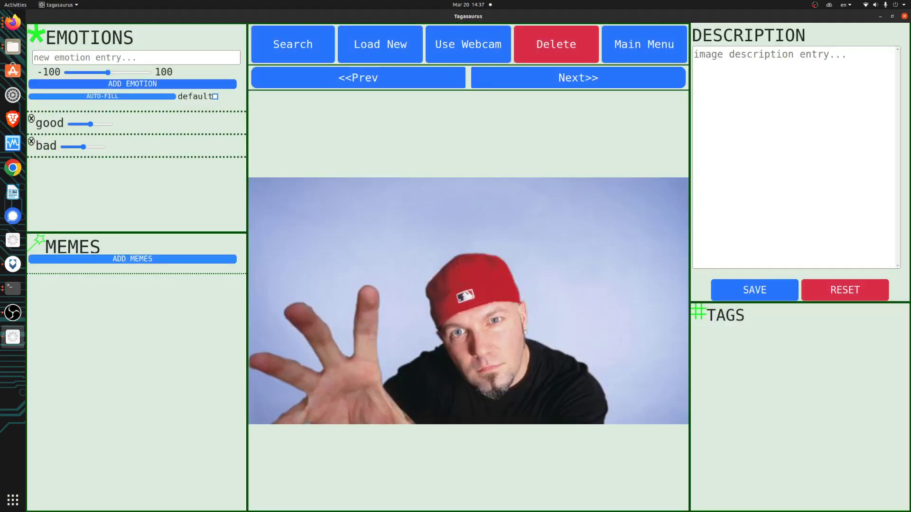
left_click_drag(0, 285, 486, 317)
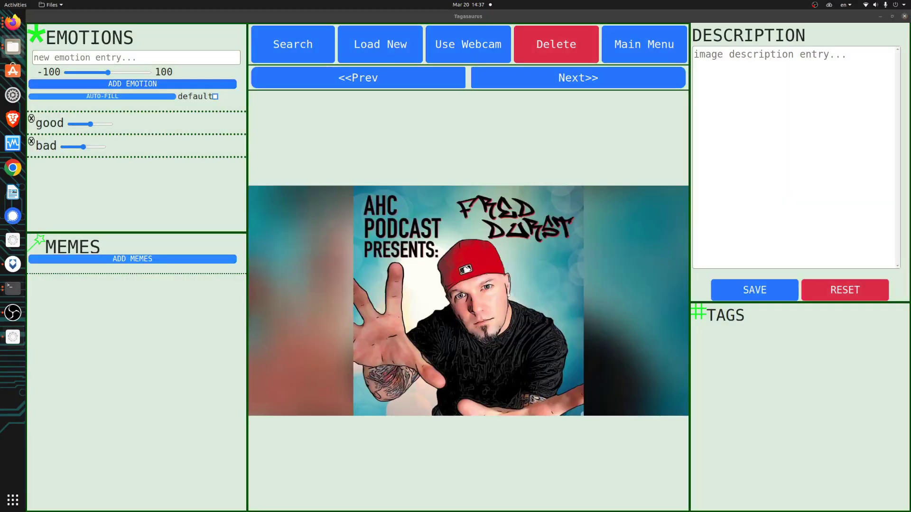
Load the striped-shirt group close-up, the short-haired couple, the six-person café photo, and the man in black-rimmed glasses from the Files window
left_click_drag(0, 285, 447, 272)
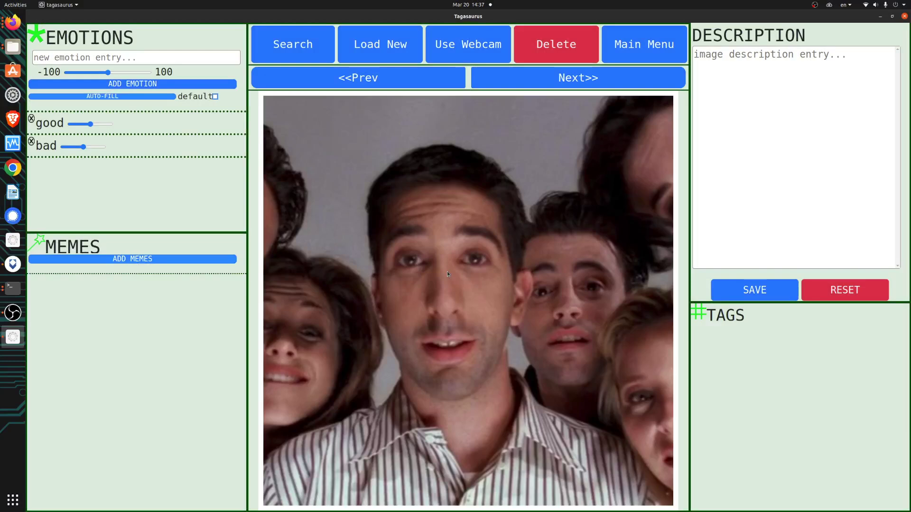
left_click_drag(0, 285, 404, 311)
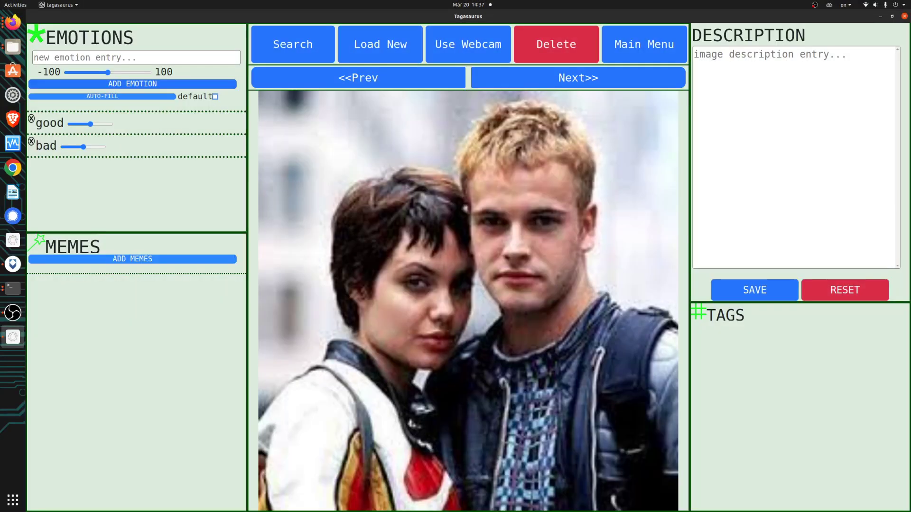
left_click_drag(0, 285, 500, 309)
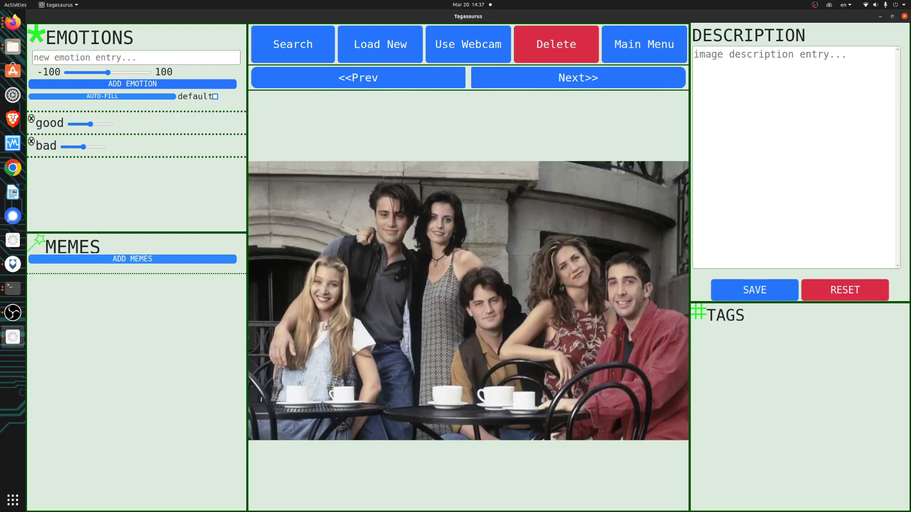
left_click_drag(0, 285, 433, 245)
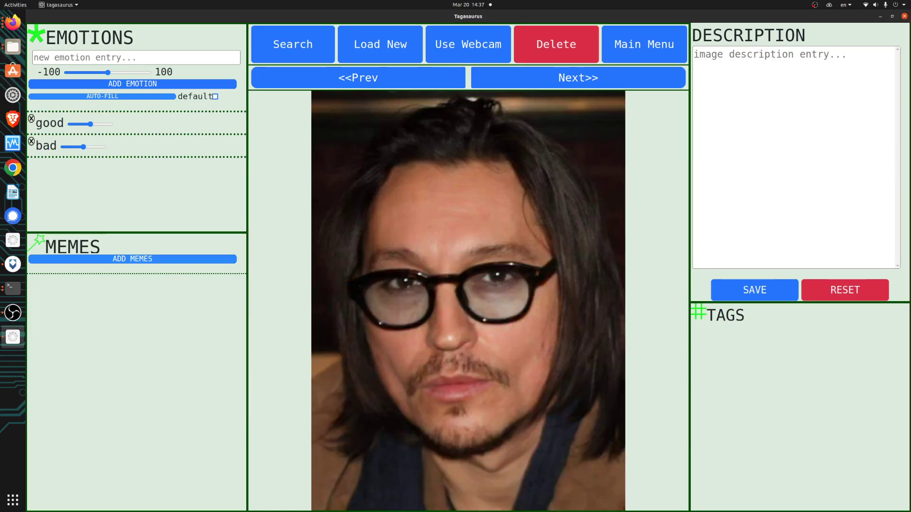
Load the beanie-and-glasses selfie, white-jacket premiere photo, blue-hat-and-scarf portrait, and side-by-side courtroom pair from the Files window
left_click_drag(0, 284, 392, 243)
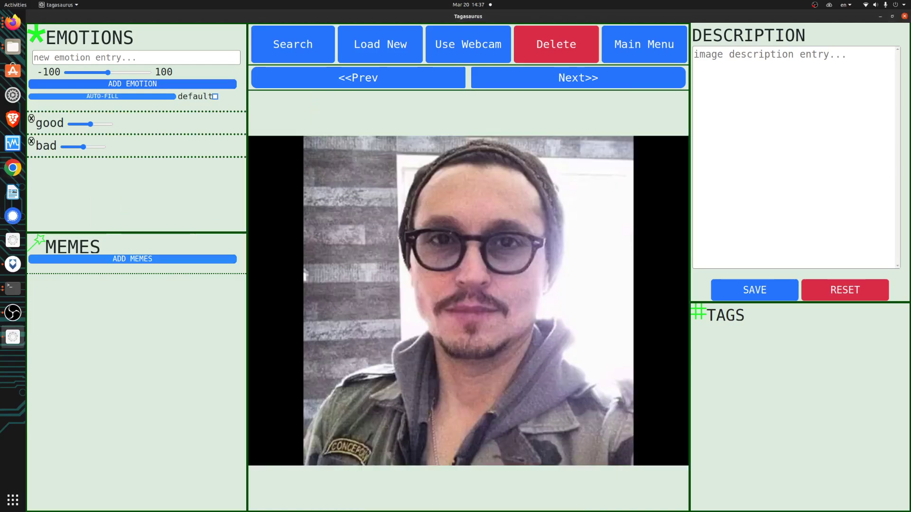
left_click_drag(0, 284, 455, 275)
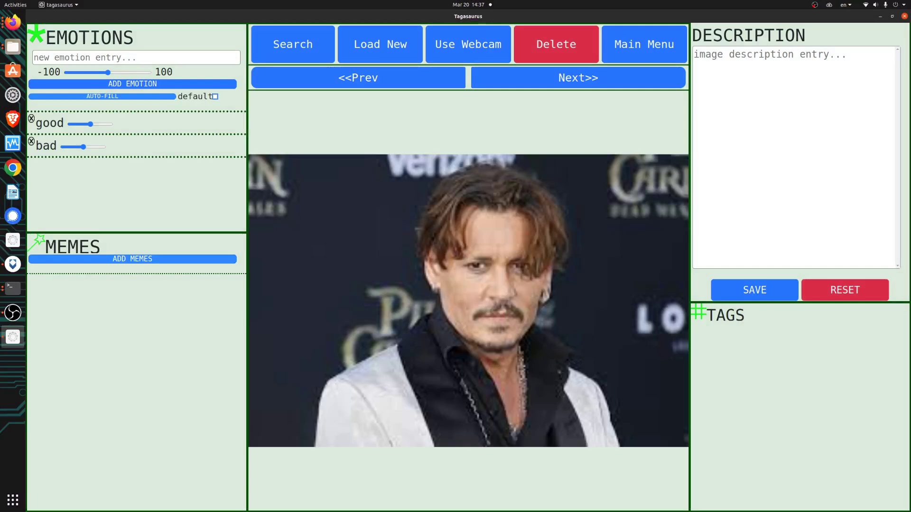
left_click_drag(0, 285, 365, 274)
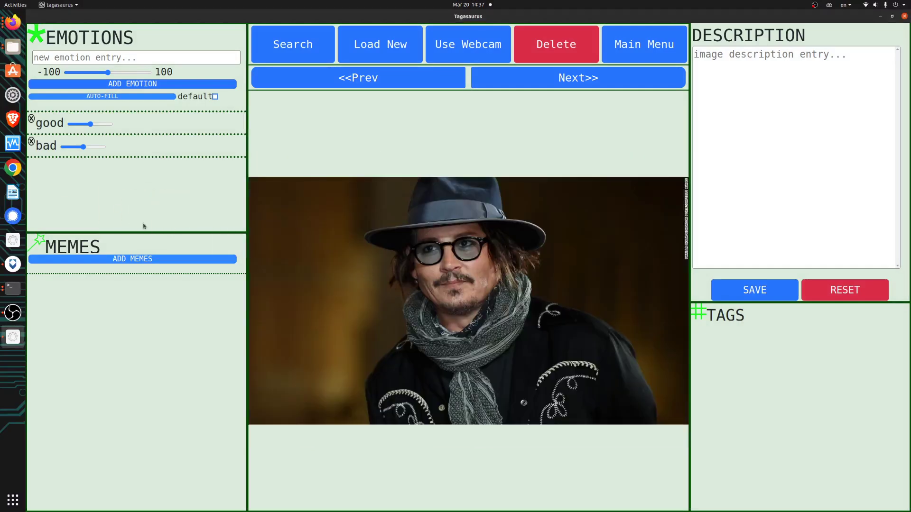
left_click_drag(13, 336, 433, 271)
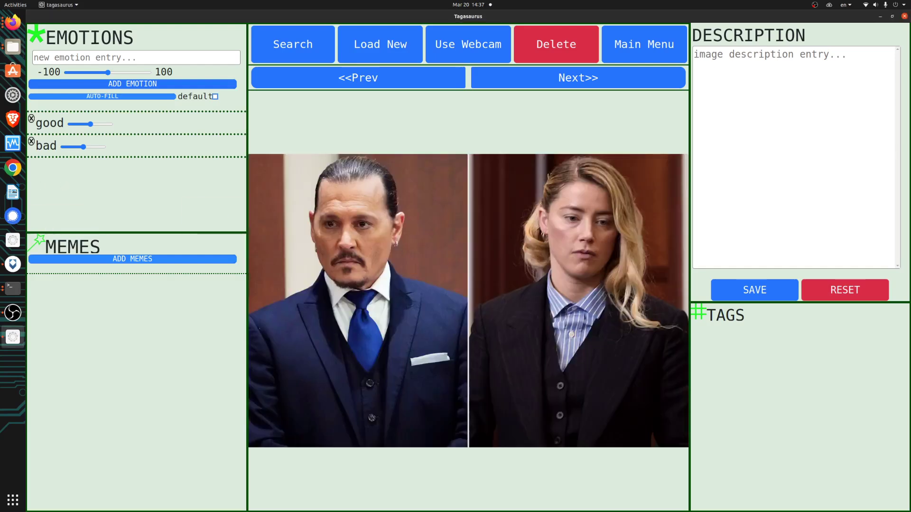
Load four photos of a dark-haired man from the Files window: tuxedo, microphone, seated in a dark shirt, and dark suit outdoors
left_click_drag(13, 336, 402, 296)
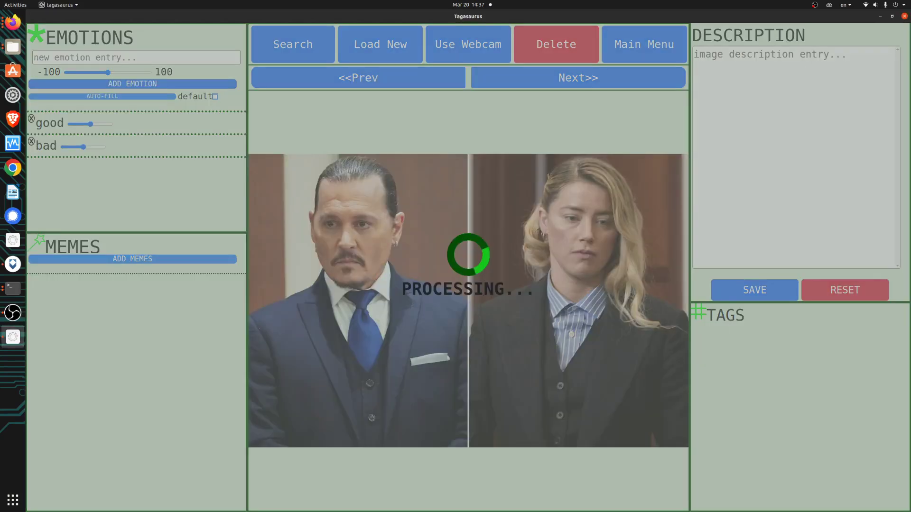
left_click_drag(12, 337, 480, 330)
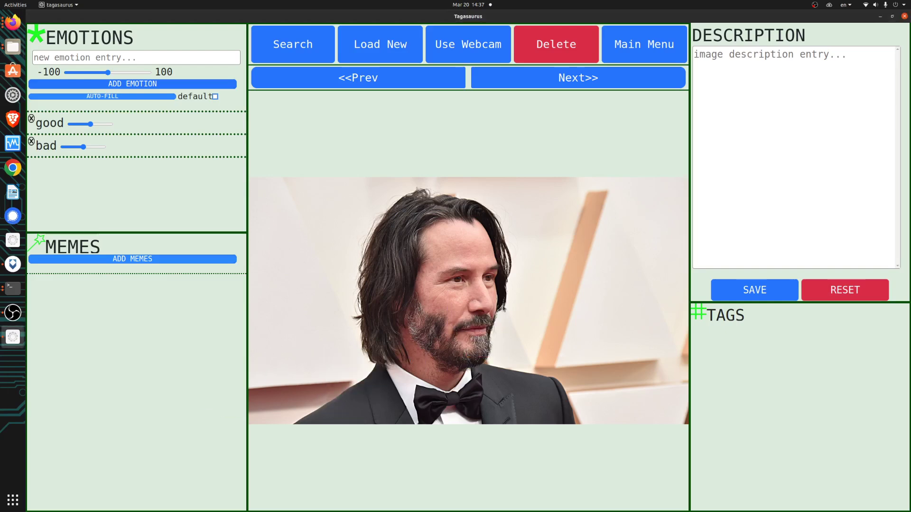
left_click_drag(13, 337, 451, 348)
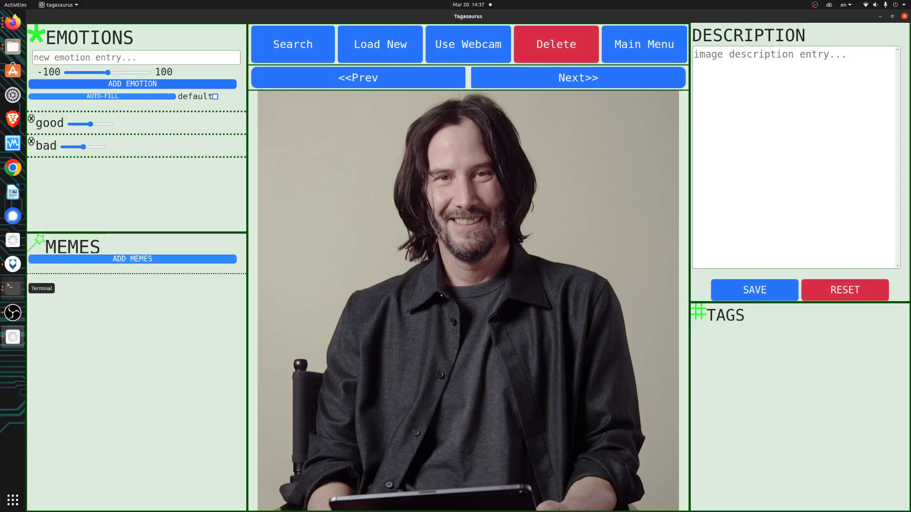
left_click_drag(13, 337, 483, 291)
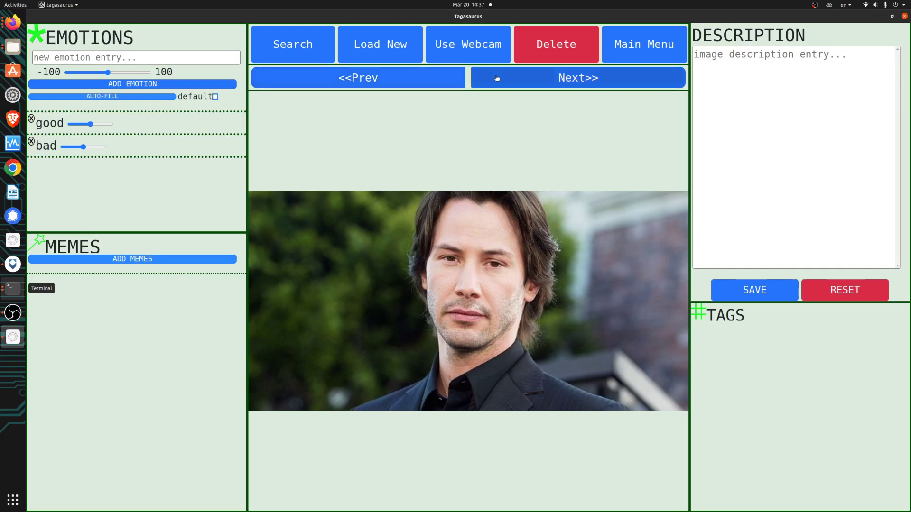
Go back through the loaded images to the white-jacket man at the premiere backdrop
left_click(474, 78)
left_click(417, 78)
left_click(419, 79)
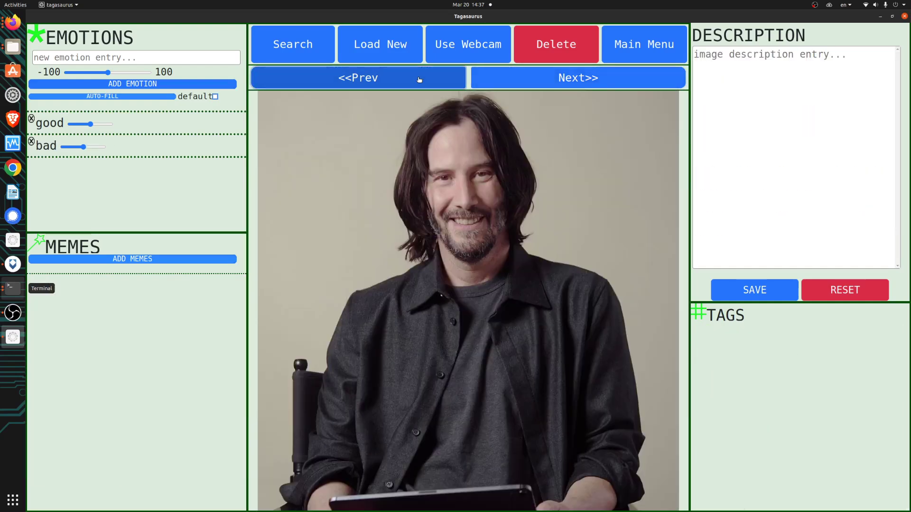
left_click(419, 79)
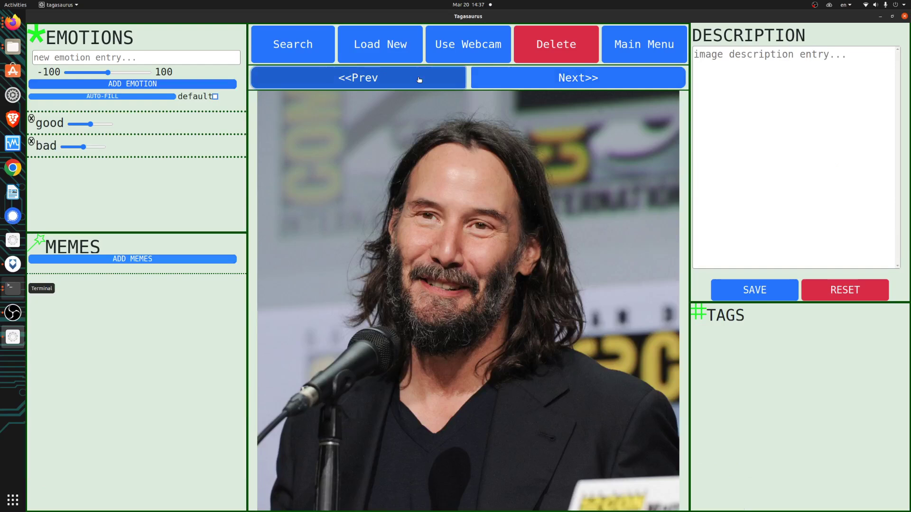
left_click(420, 79)
left_click(419, 79)
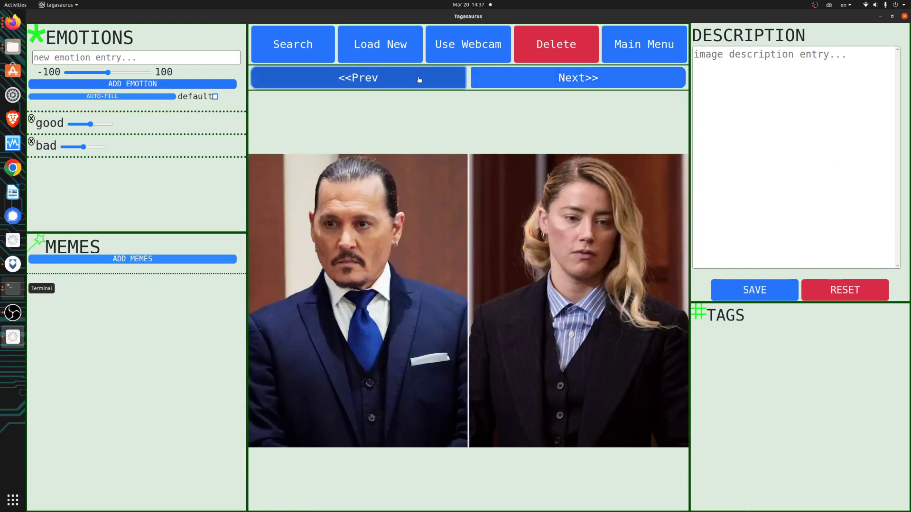
left_click(420, 79)
left_click(401, 81)
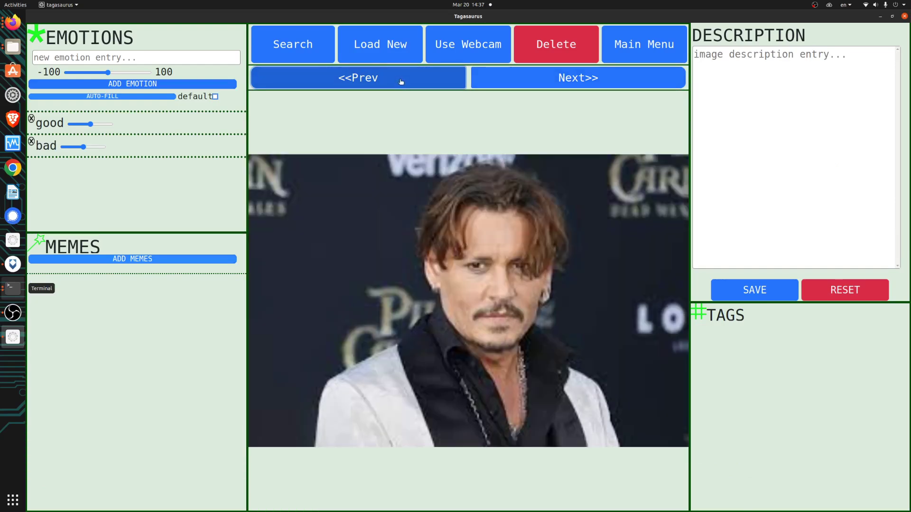
Search for images similar to the white-jacket portrait, review the ranked results, and close the search
left_click(292, 52)
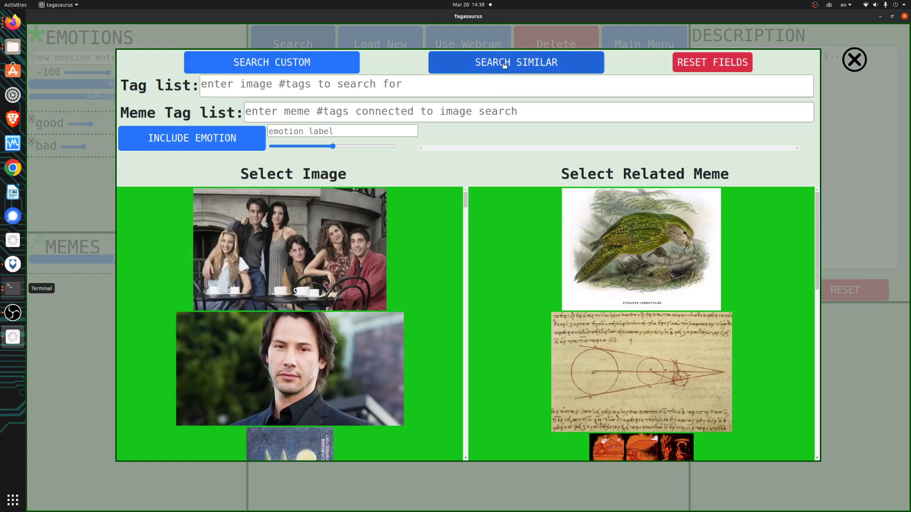
left_click(505, 65)
scroll(303, 230, "down", 1)
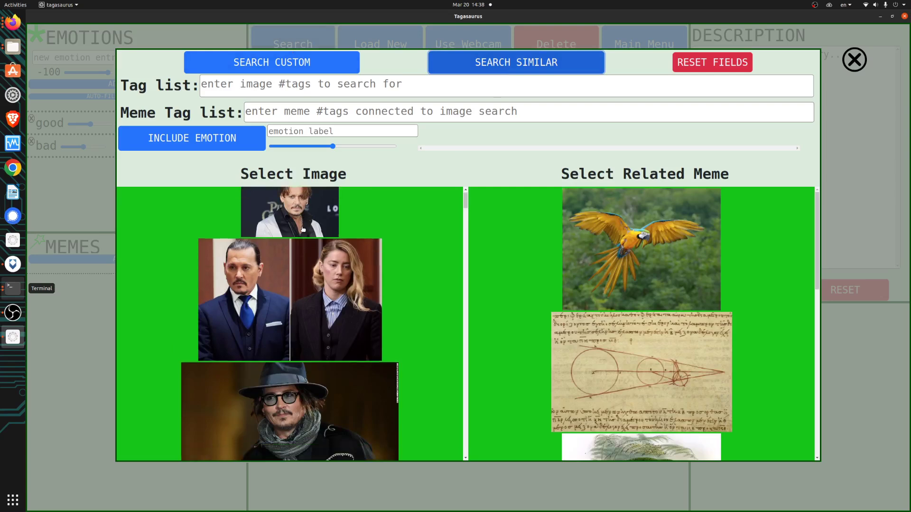
scroll(303, 229, "down", 10)
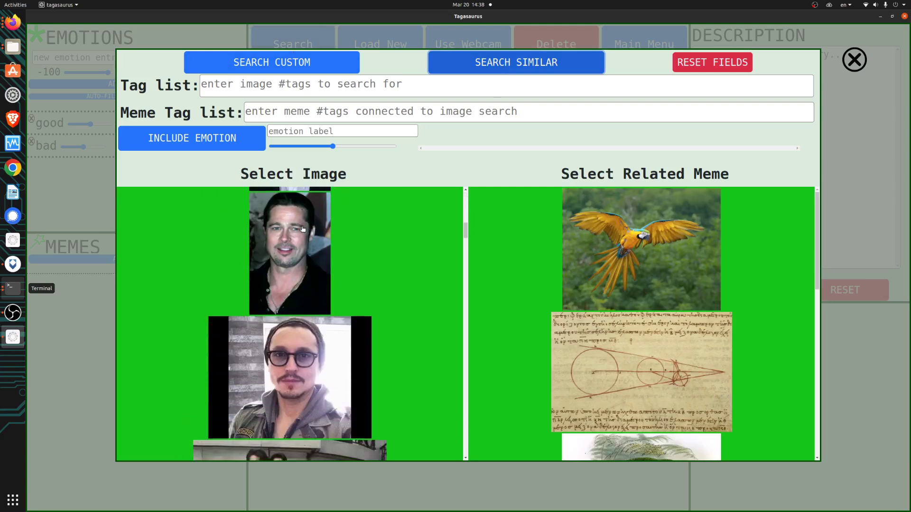
scroll(302, 229, "down", 10)
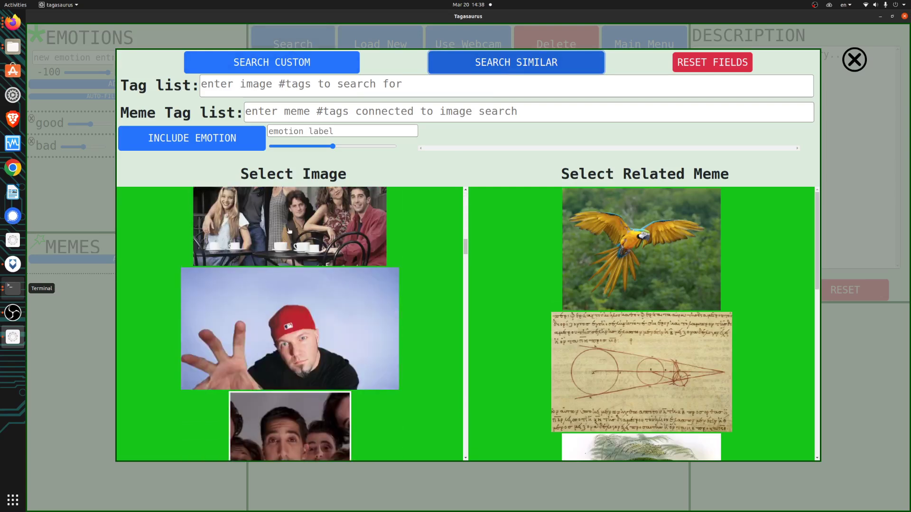
key("Escape")
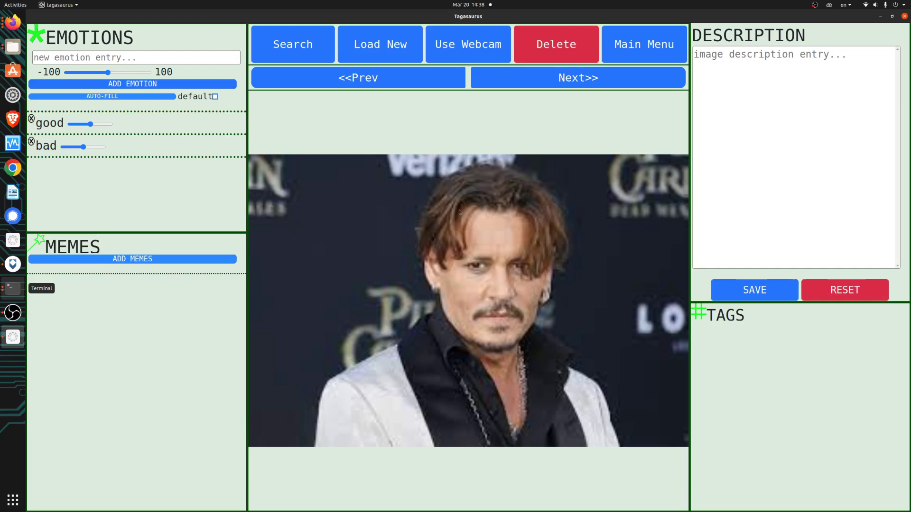
Go back to the six-person café photo, search its faces, and choose the smiling short-haired man's face to match
left_click(437, 87)
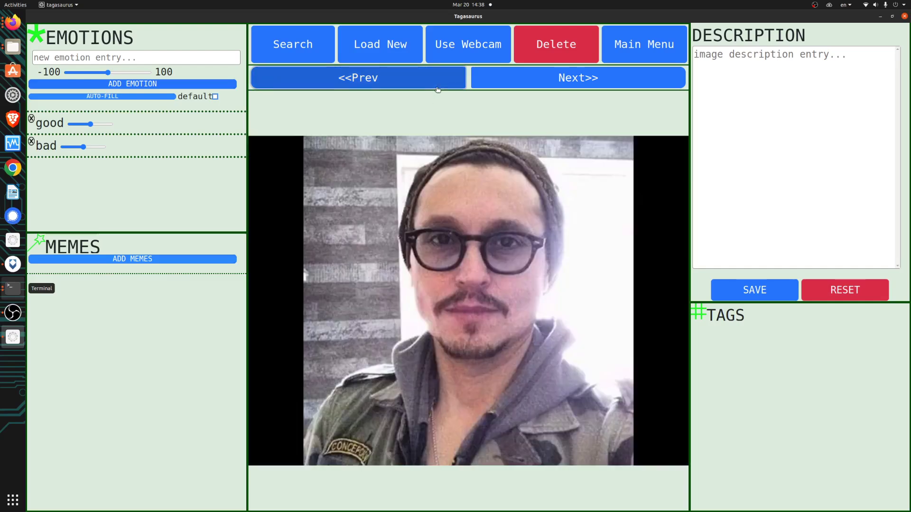
left_click(437, 88)
left_click(437, 88)
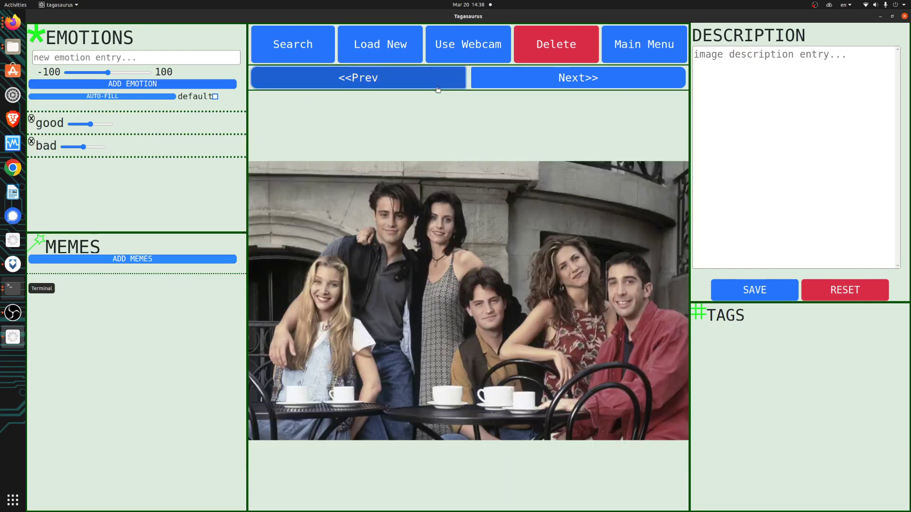
right_click(468, 237)
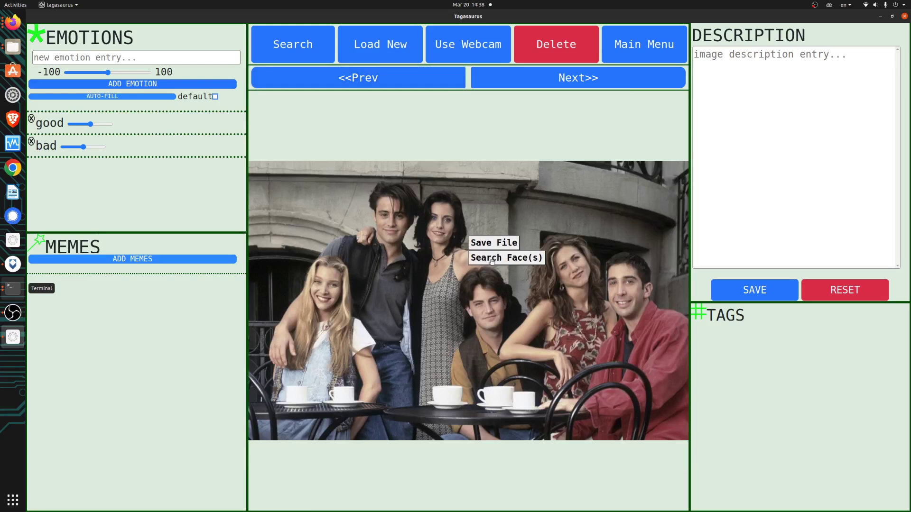
left_click(492, 261)
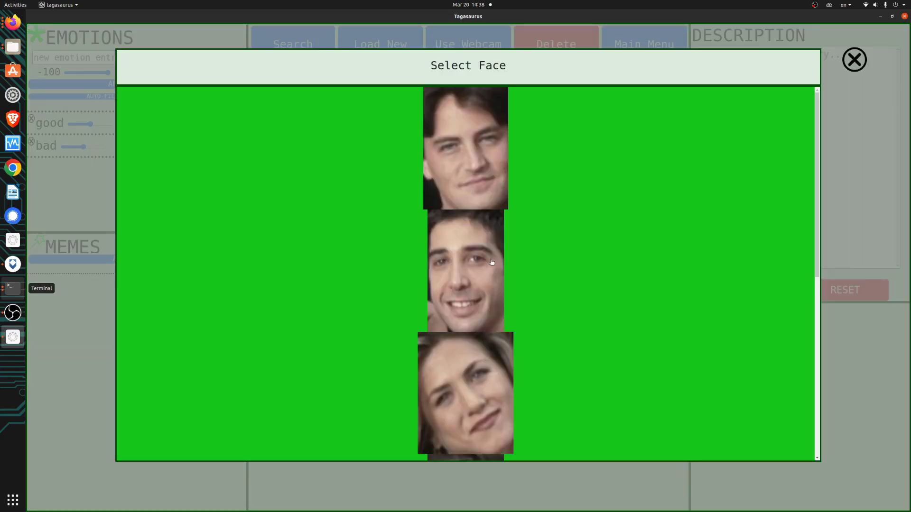
scroll(492, 262, "down", 3)
scroll(492, 262, "down", 2)
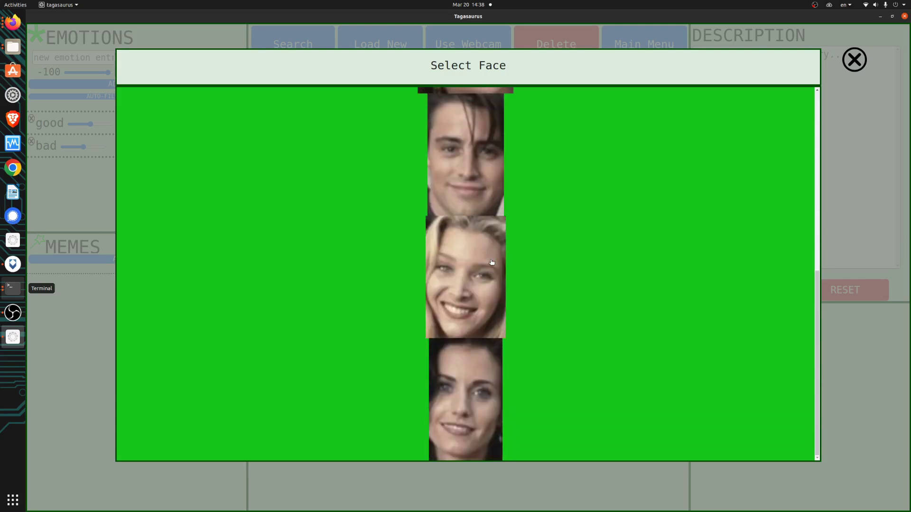
scroll(492, 262, "up", 8)
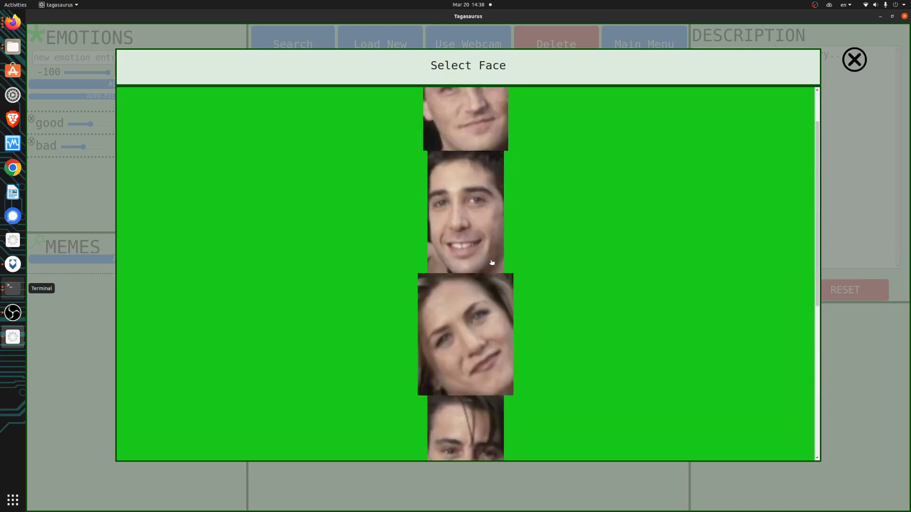
left_click(455, 263)
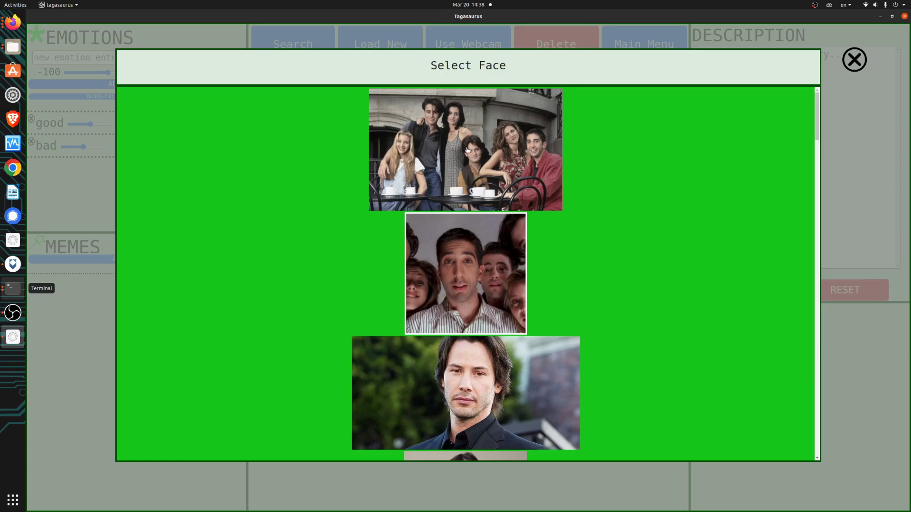
Review the face matches and open the striped-shirt group close-up from the results
scroll(454, 246, "down", 3)
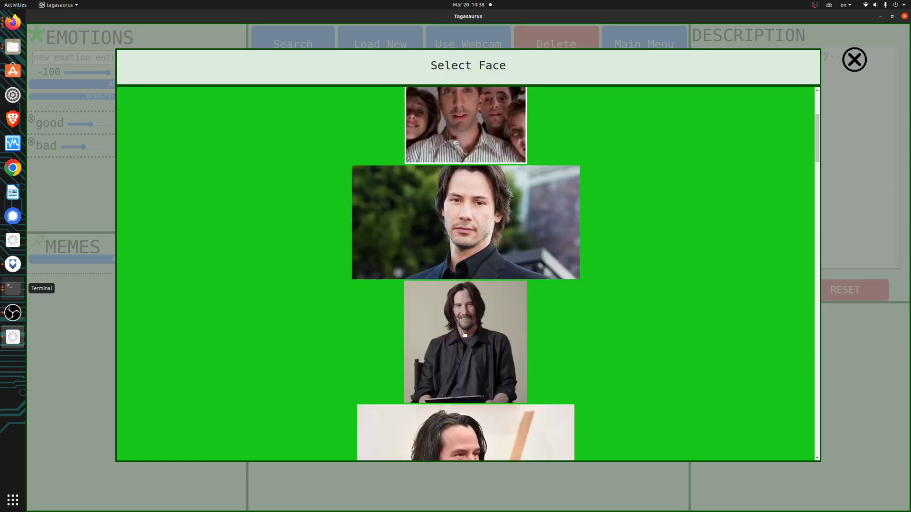
scroll(456, 256, "up", 3)
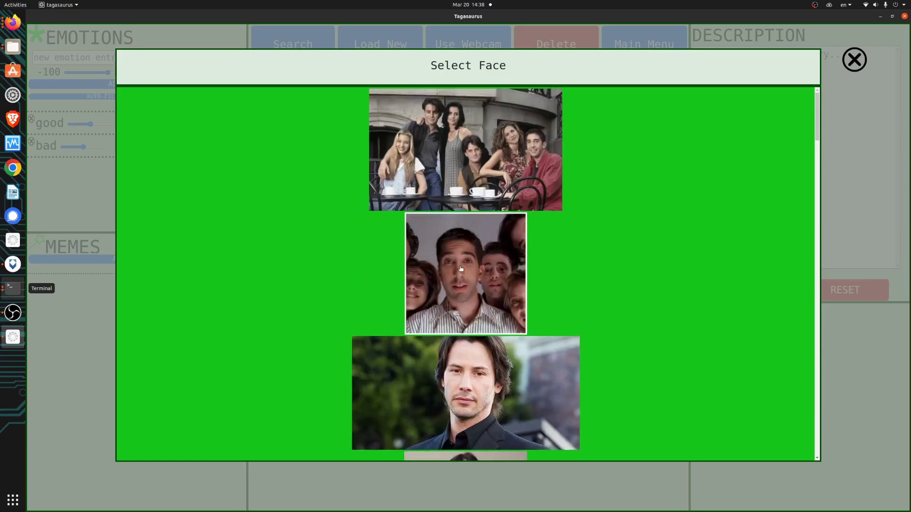
left_click(460, 268)
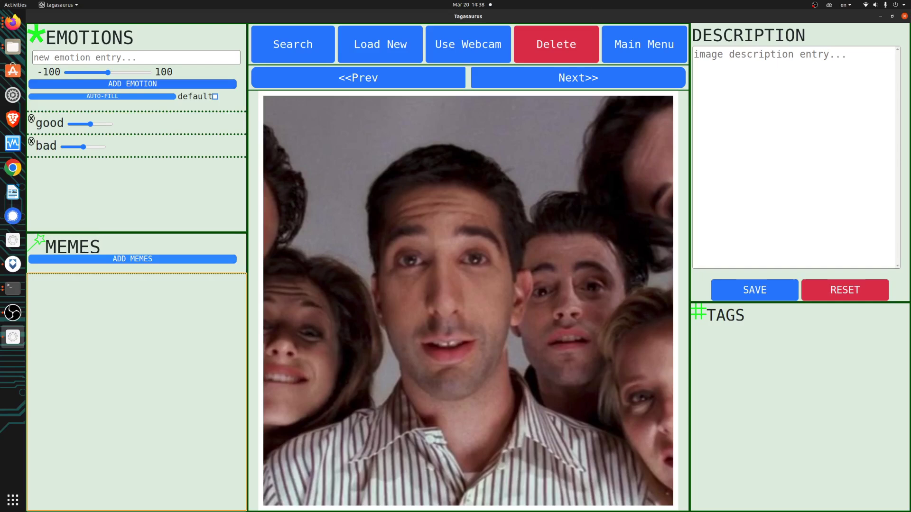
Load the close-up of the open-mouthed, wavy-haired woman from the Files window and search for similar images
key("alt+Tab")
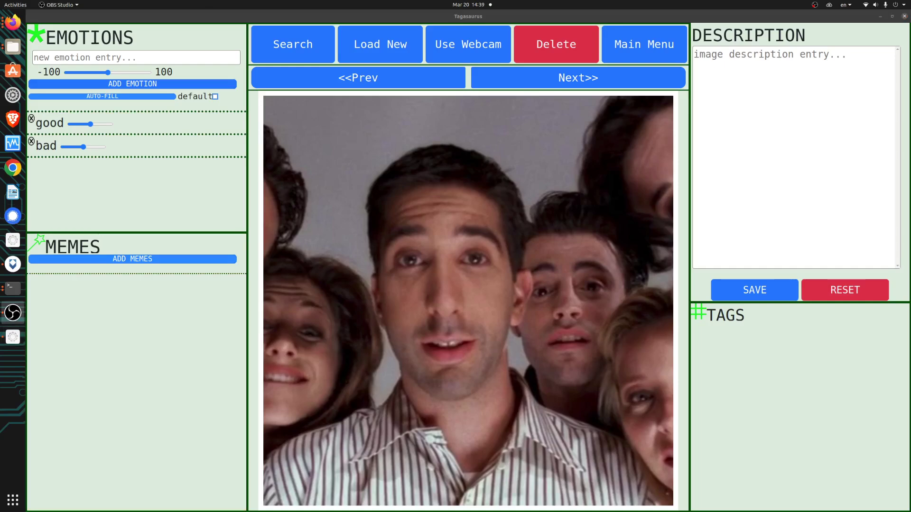
left_click_drag(238, 171, 506, 224)
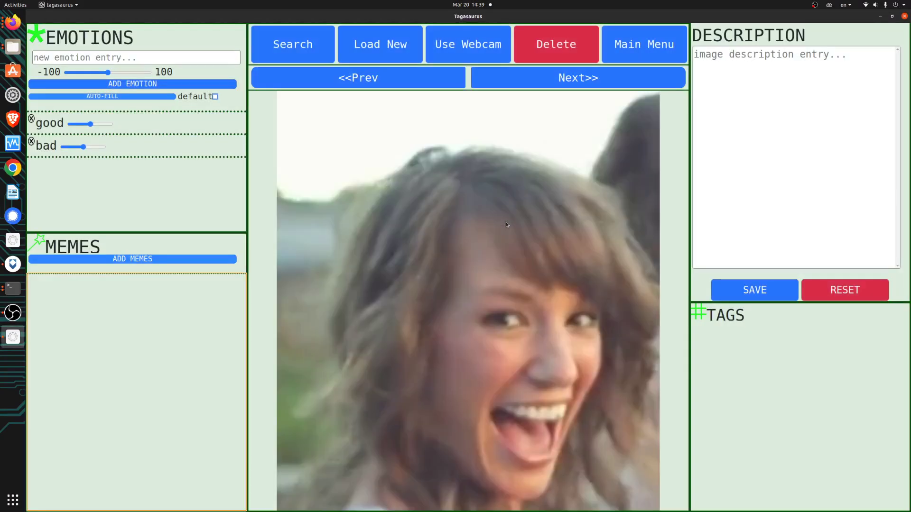
left_click(289, 43)
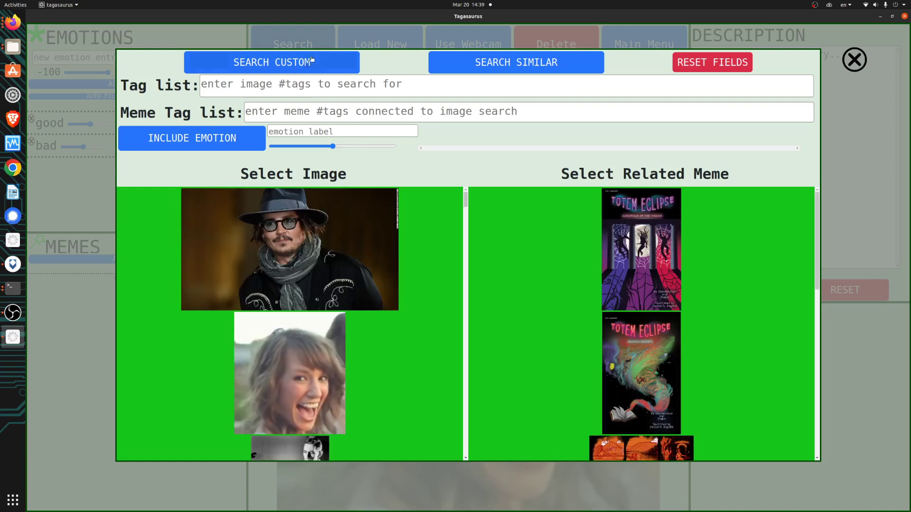
left_click(459, 61)
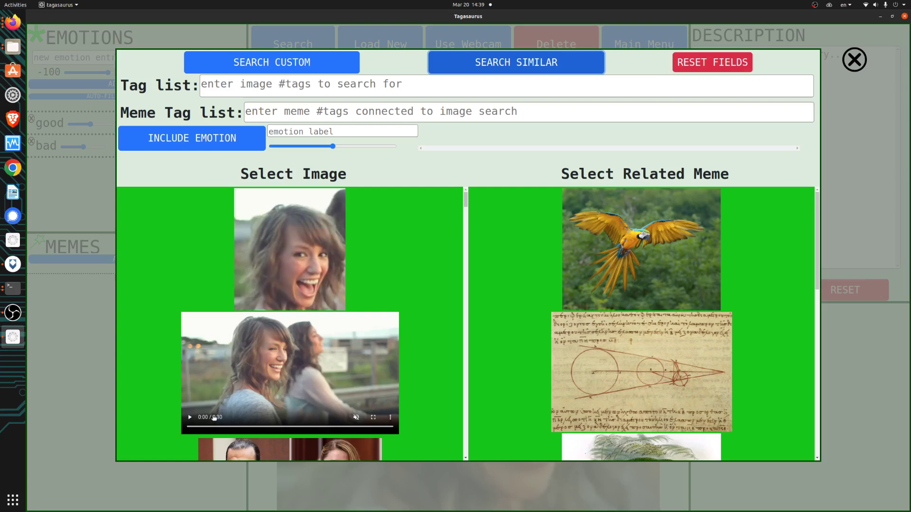
Play the video of the two women in the search results, then open it in the main view
left_click(189, 417)
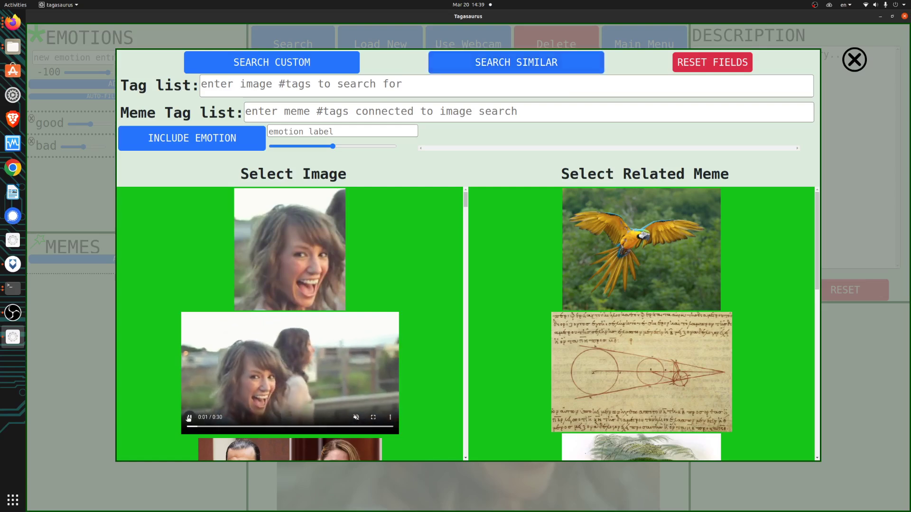
left_click(294, 373)
left_click(310, 365)
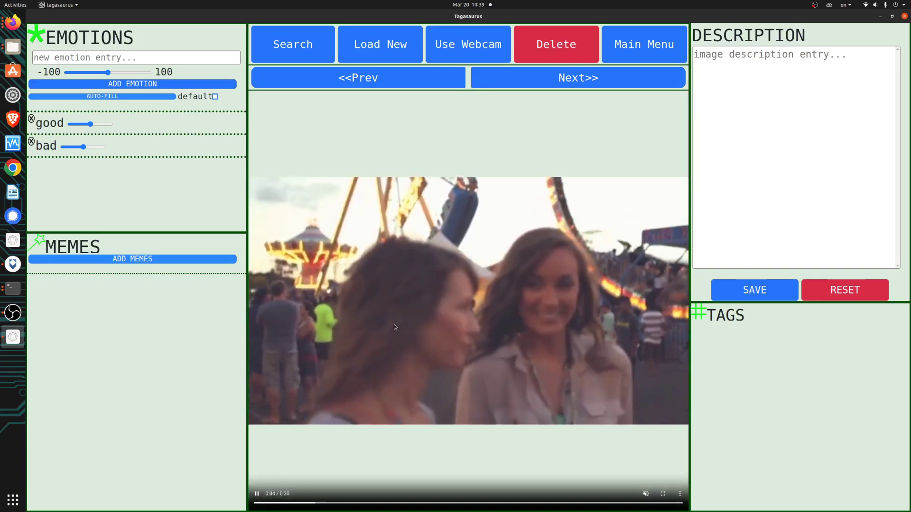
Rewind the two women's video to its start and run a face search on the playing frame
left_click_drag(330, 504, 258, 505)
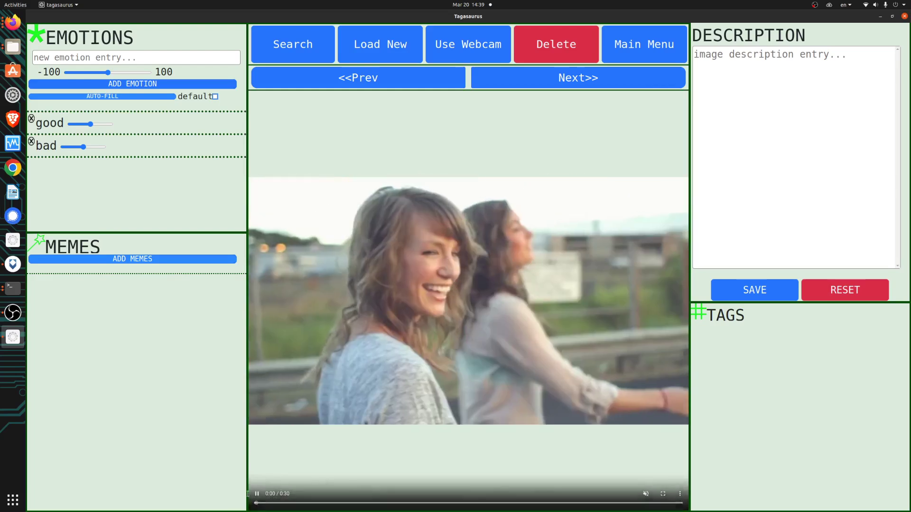
right_click(438, 325)
left_click(455, 345)
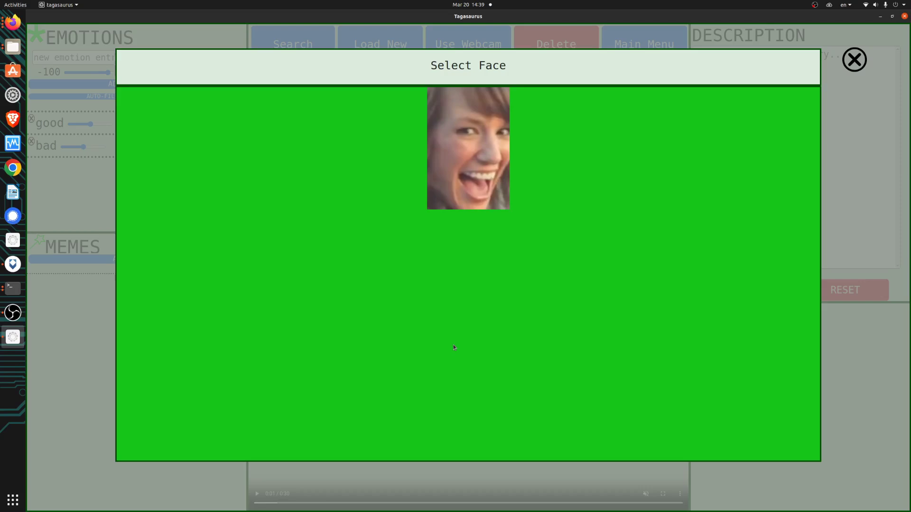
Search for matches to the laughing woman's detected face and browse the results down to the couple's photo
left_click(473, 201)
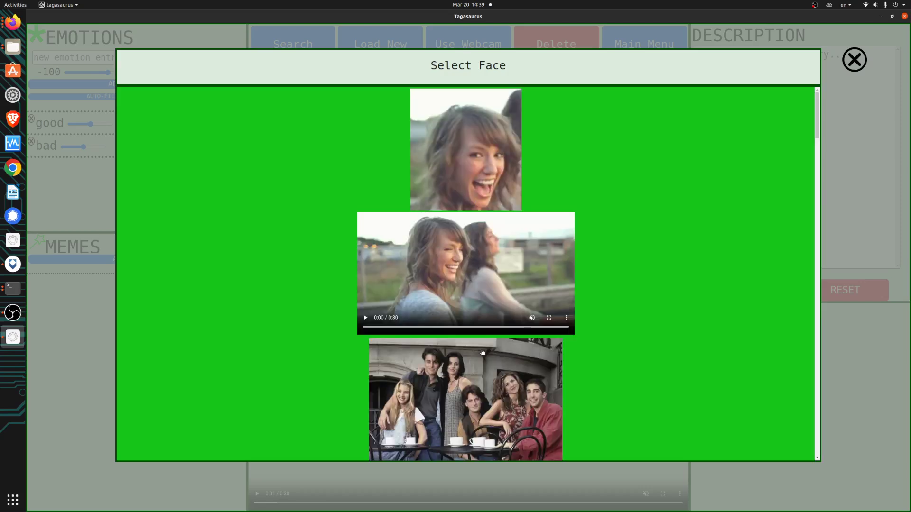
scroll(483, 352, "down", 5)
scroll(479, 375, "down", 5)
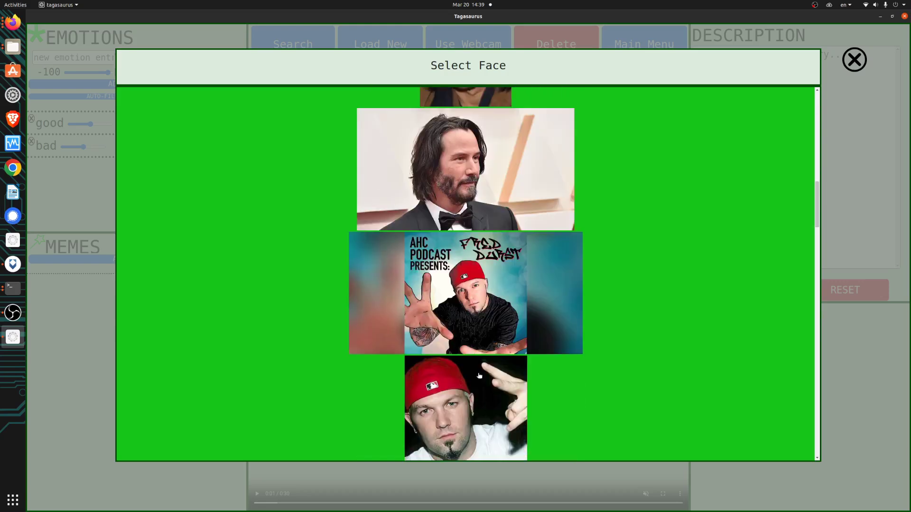
scroll(474, 289, "down", 3)
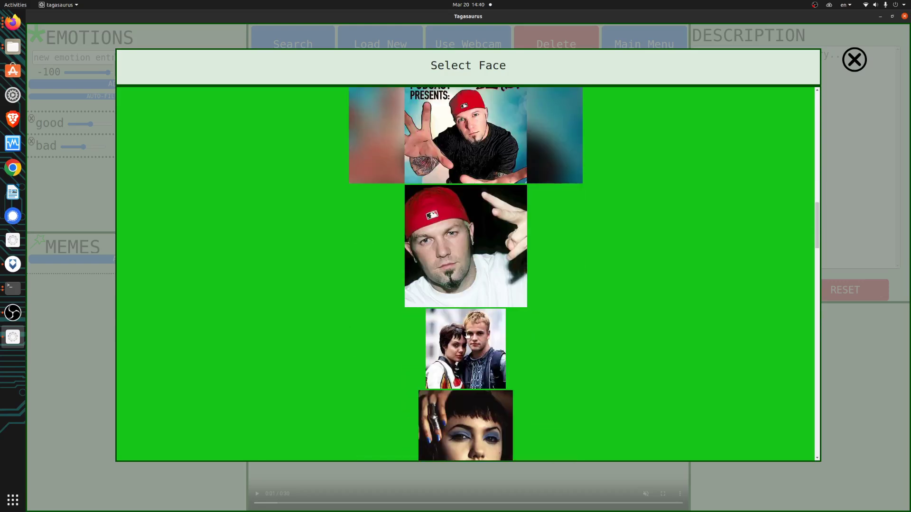
left_click(466, 339)
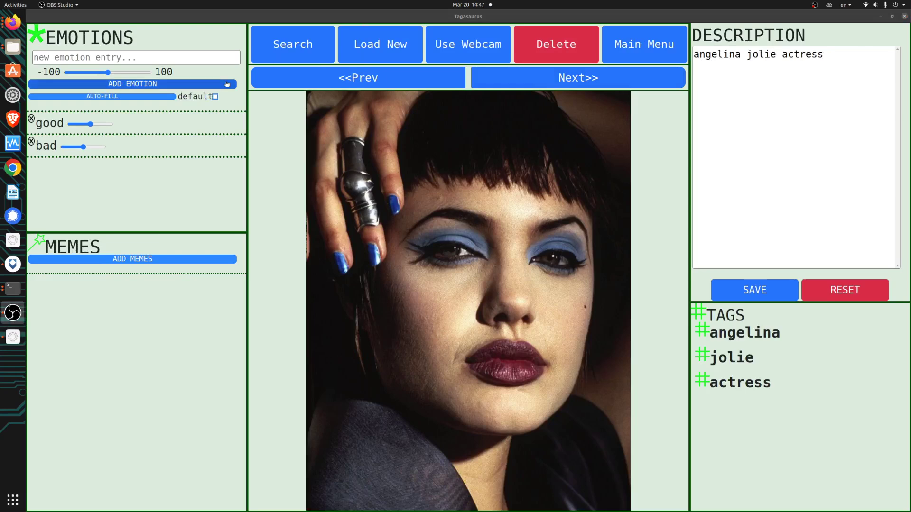
Auto-fill the emotions for the blue-eyeshadow portrait and for the next image in the library
left_click(117, 98)
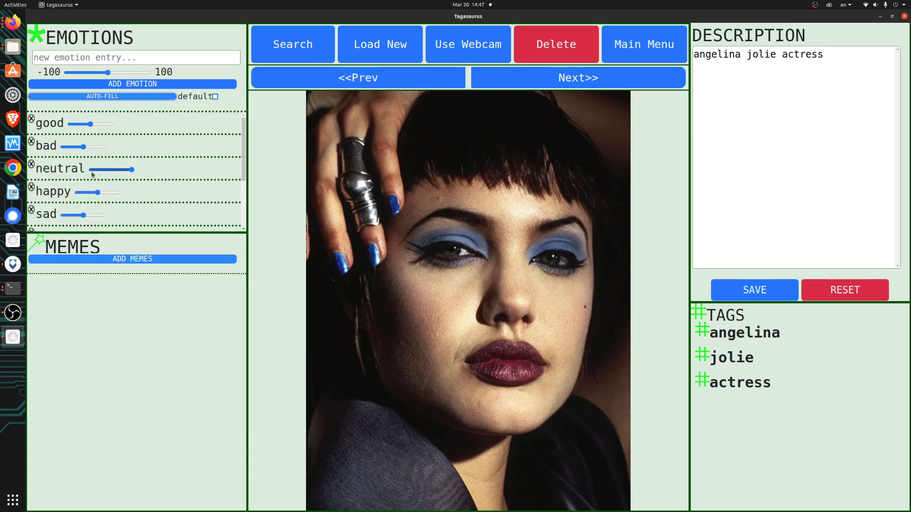
scroll(117, 167, "down", 3)
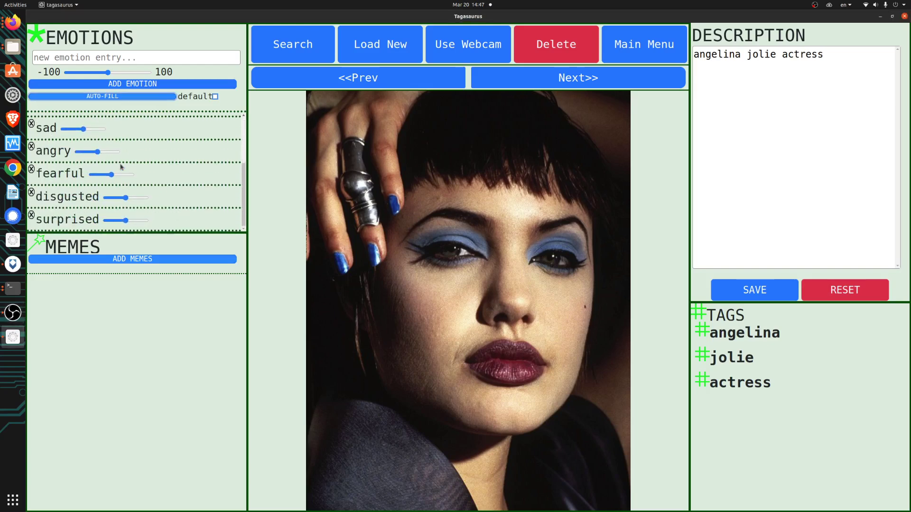
left_click(514, 72)
left_click(158, 97)
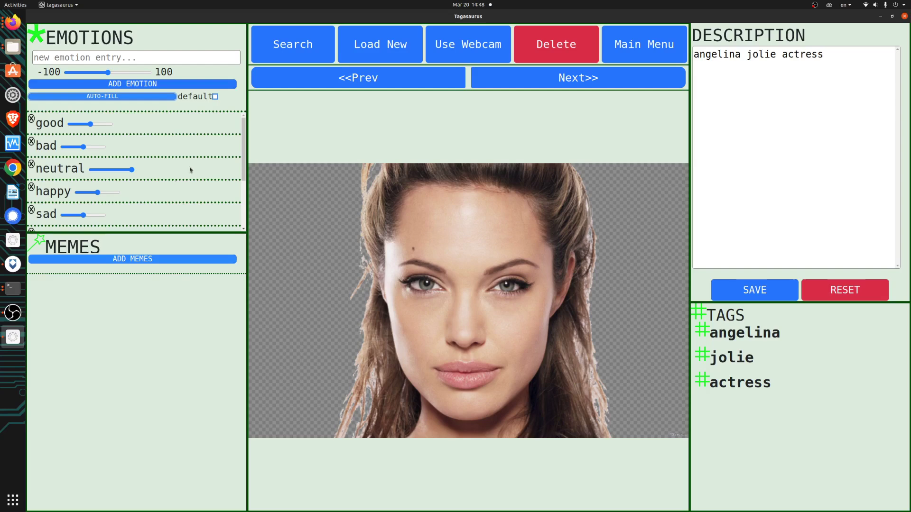
Enable default emotion auto-fill, advance to the photo of the man in the dark suit, and disable the default again
left_click(215, 97)
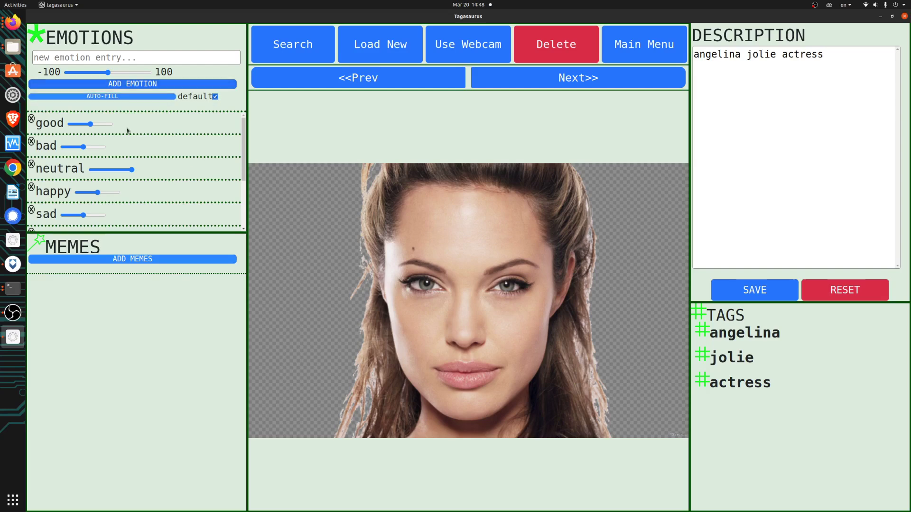
left_click_drag(52, 199, 393, 252)
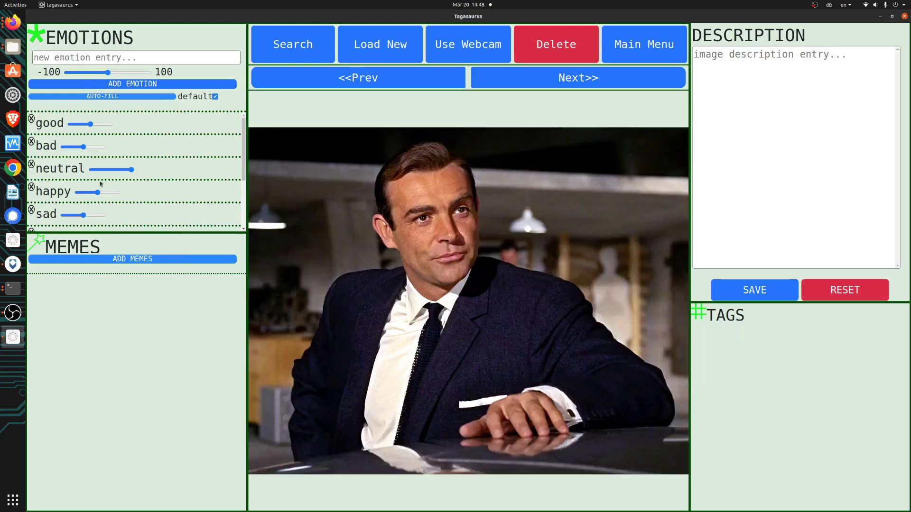
left_click(215, 97)
key("alt+Tab")
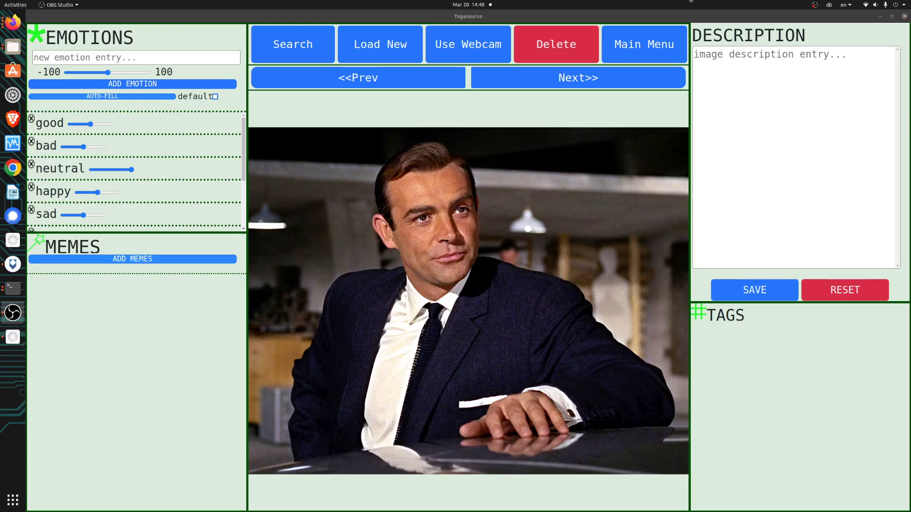
Go to Collections from the main menu and start a new collection named "actors"
left_click(642, 38)
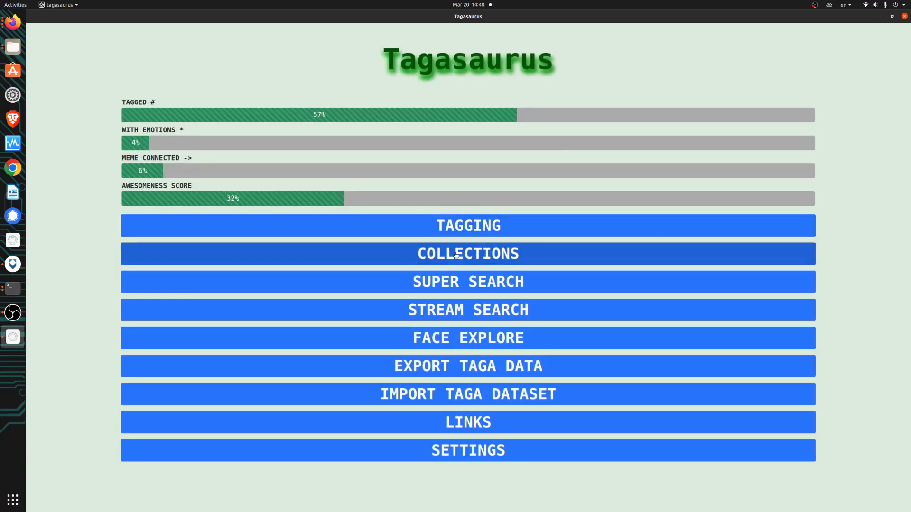
left_click(455, 256)
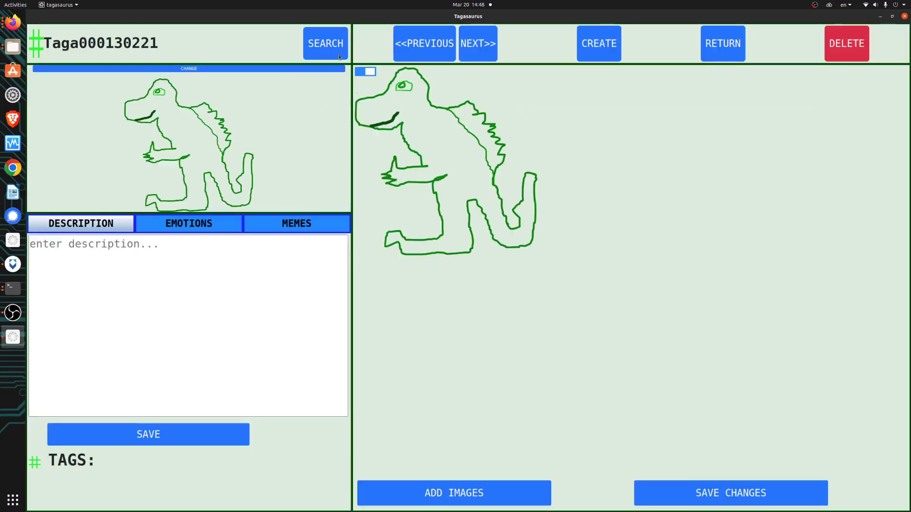
left_click(611, 48)
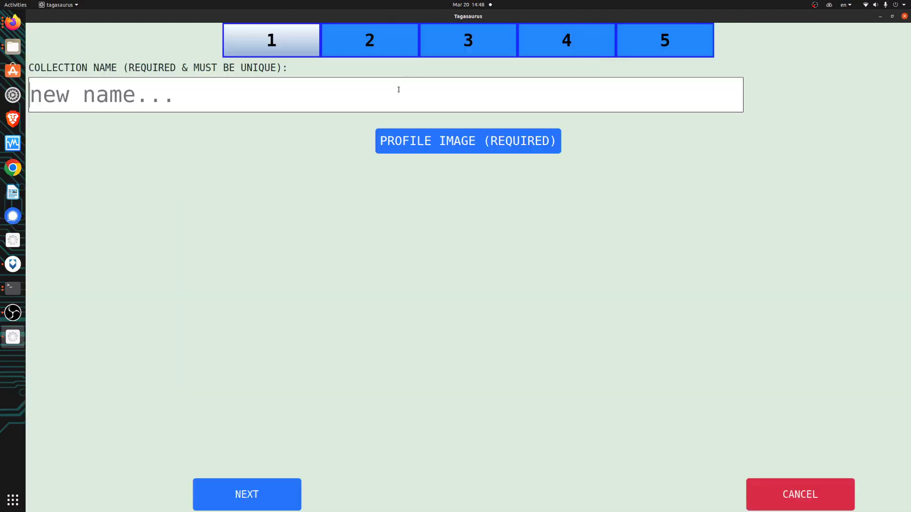
type("actors")
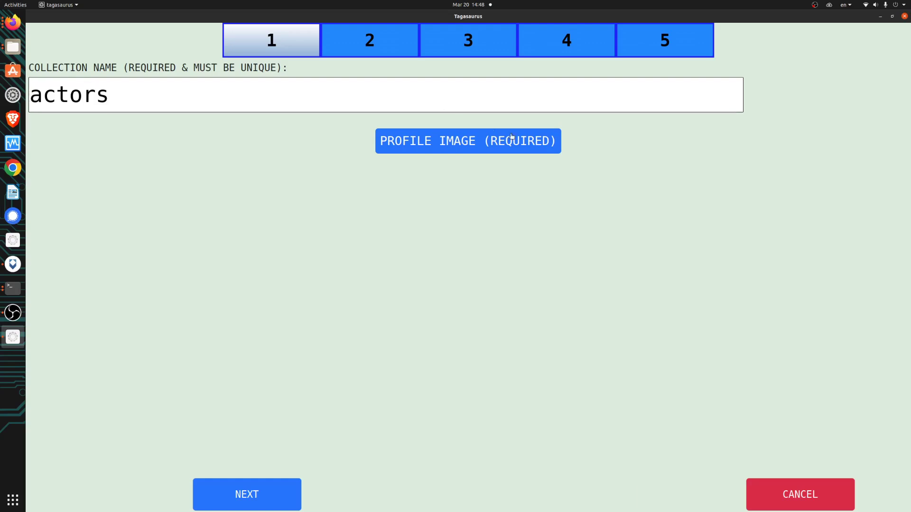
Search images tagged "actor", choose the smiling man with the grey goatee as profile image, and continue to the image gallery
left_click(499, 144)
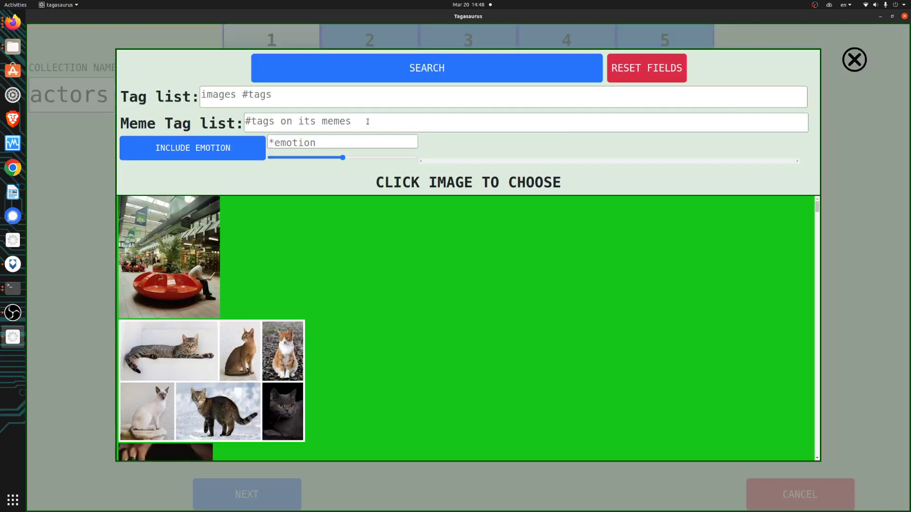
left_click(351, 98)
type("actors")
left_click(373, 70)
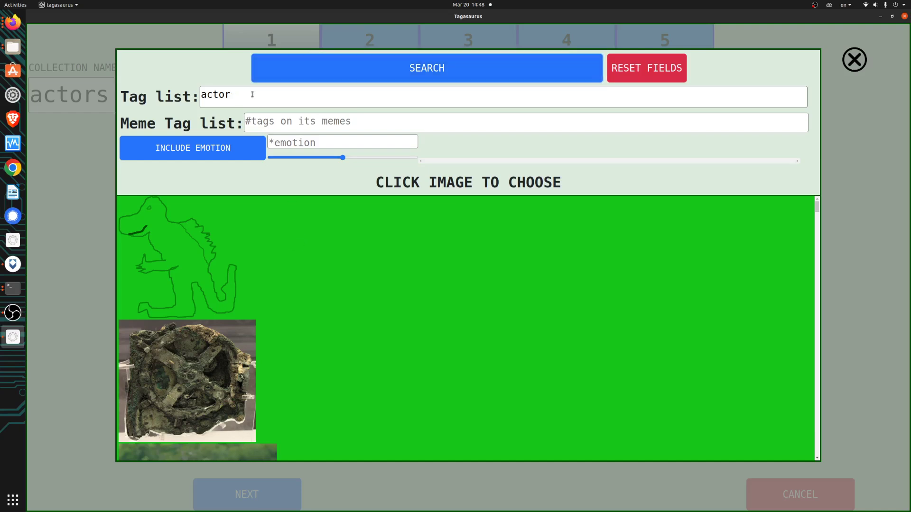
left_click(311, 70)
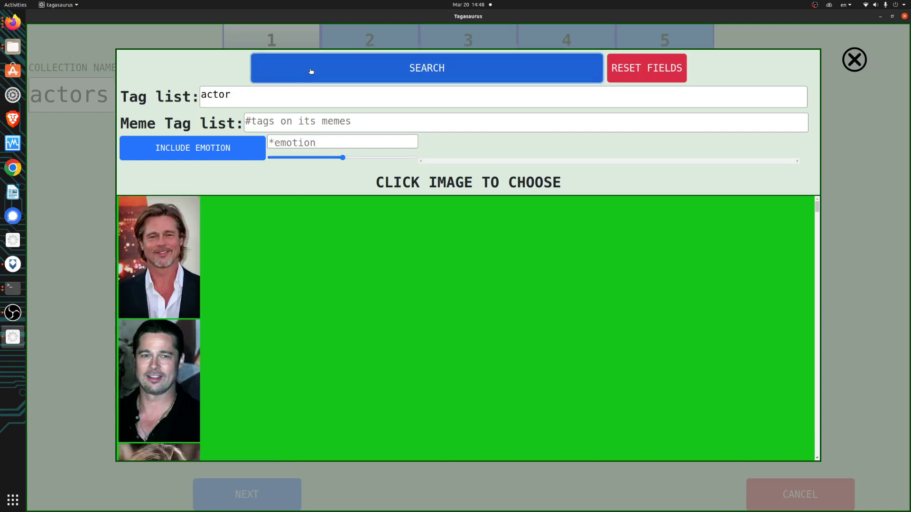
left_click(175, 256)
left_click(261, 494)
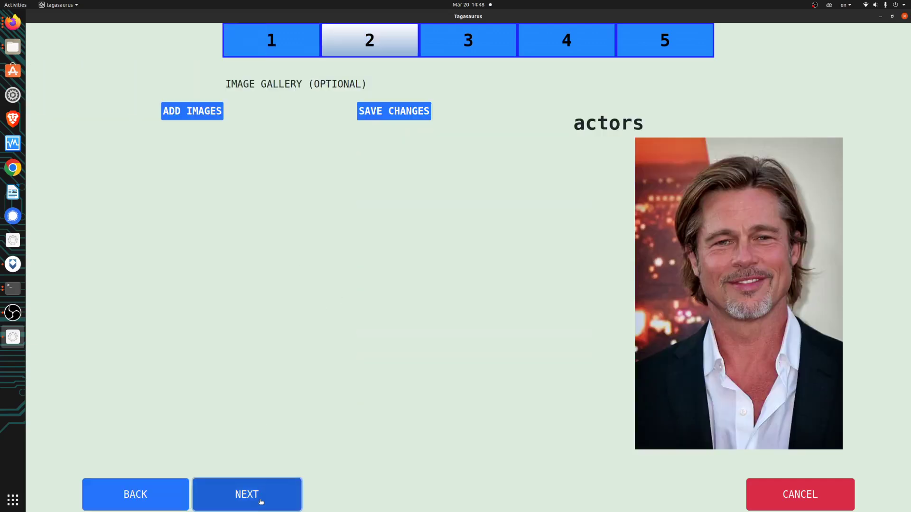
Search for images to add to the collection's gallery with the tags "actor movie"
left_click(202, 114)
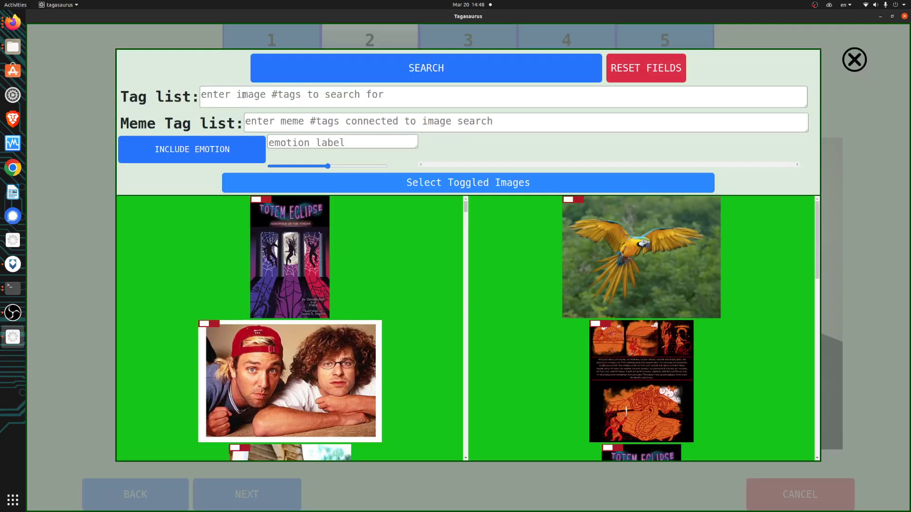
left_click(244, 95)
type("actor")
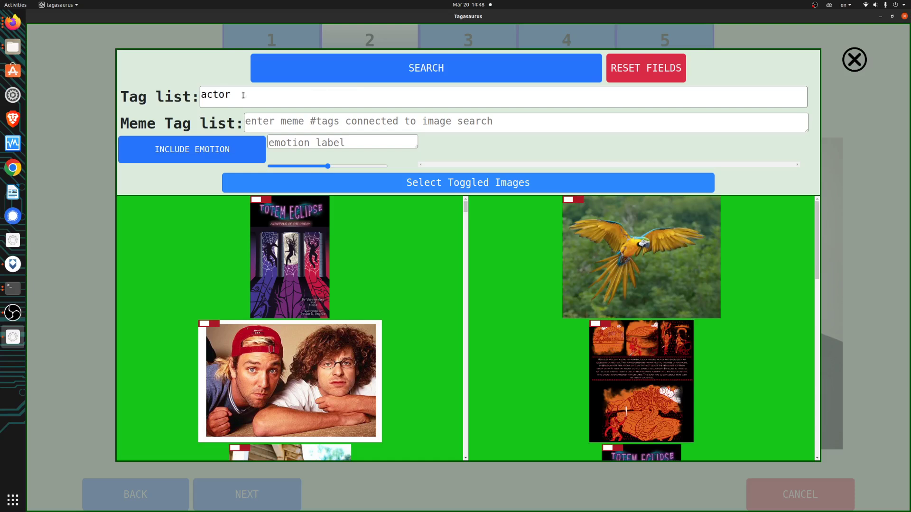
type(" movie")
left_click(327, 74)
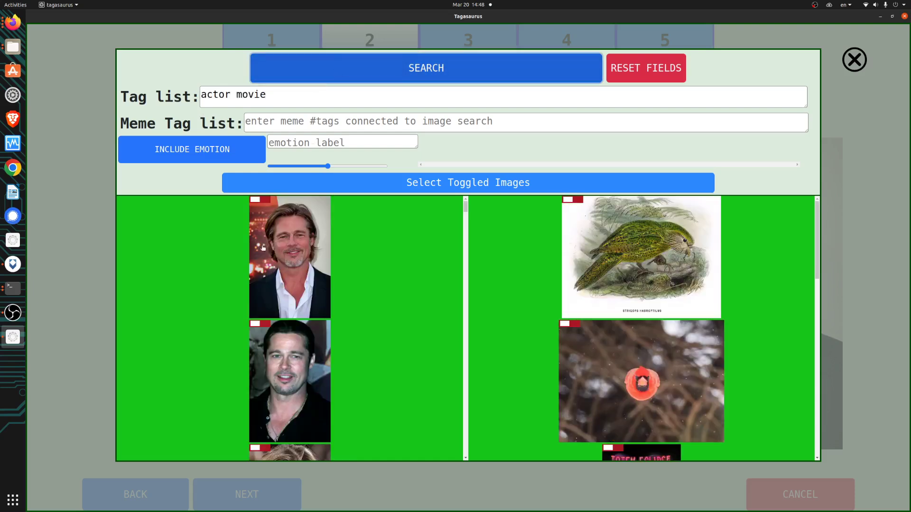
Mark the man in the black shirt, the long-haired blond man and two portraits of the bearded, dark-haired man for the gallery
left_click(260, 324)
scroll(260, 327, "down", 1)
scroll(260, 327, "down", 4)
left_click(261, 234)
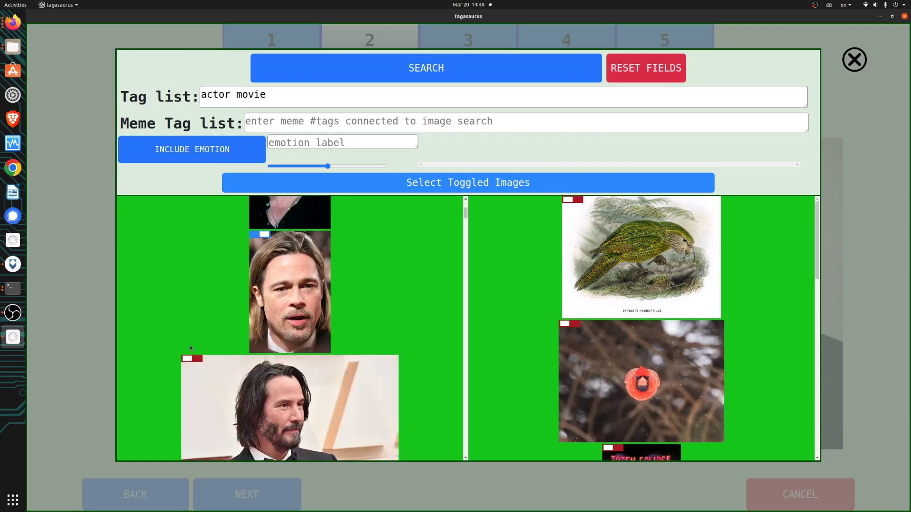
scroll(188, 359, "down", 4)
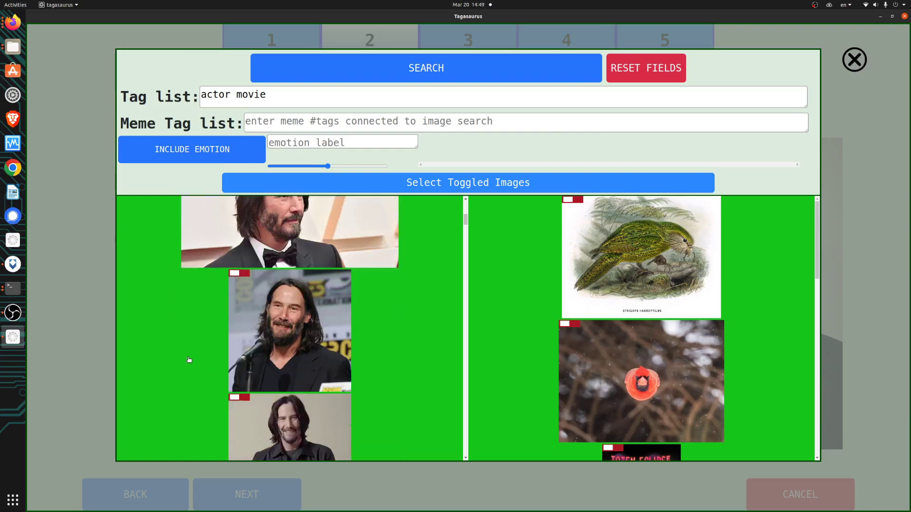
left_click(242, 269)
left_click(237, 394)
Mark more actor photos, including the bow-tied man and the two-photo collage, add all marked images to the gallery and continue to the description
scroll(238, 398, "down", 8)
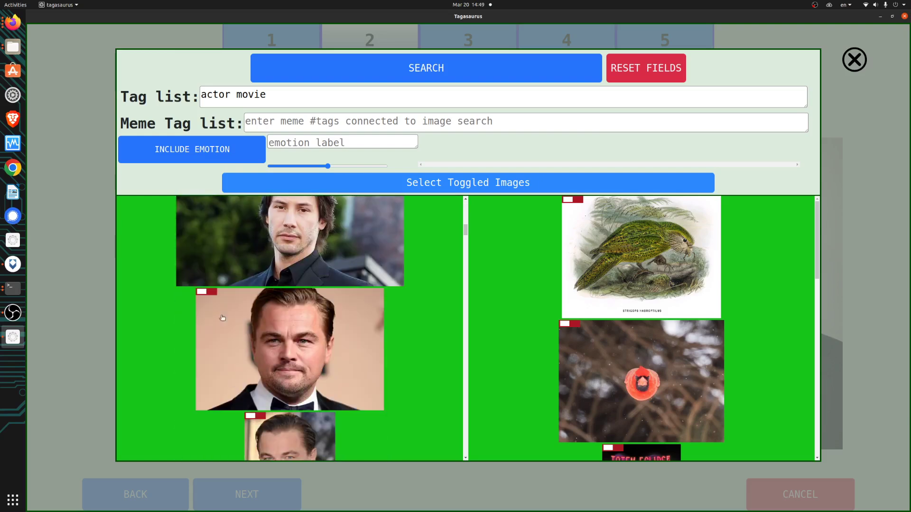
left_click(209, 292)
scroll(235, 313, "down", 8)
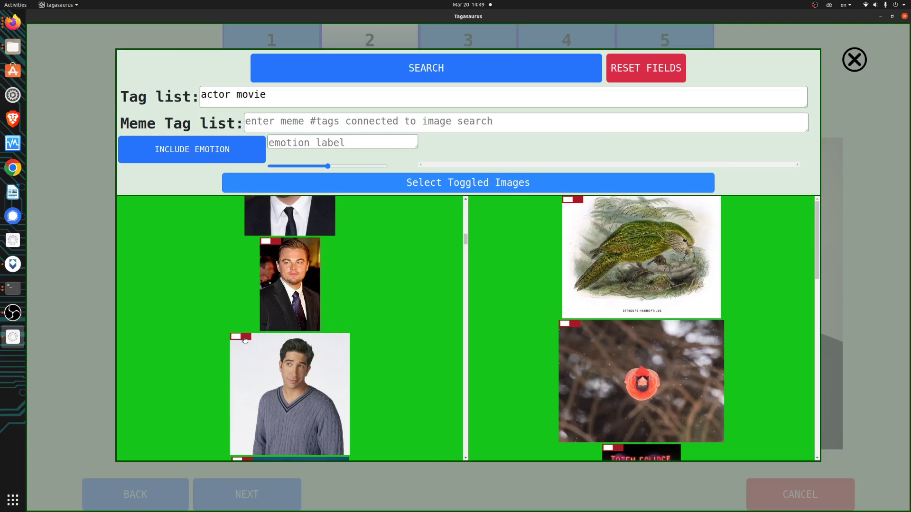
scroll(245, 339, "down", 5)
left_click(245, 248)
scroll(280, 332, "down", 8)
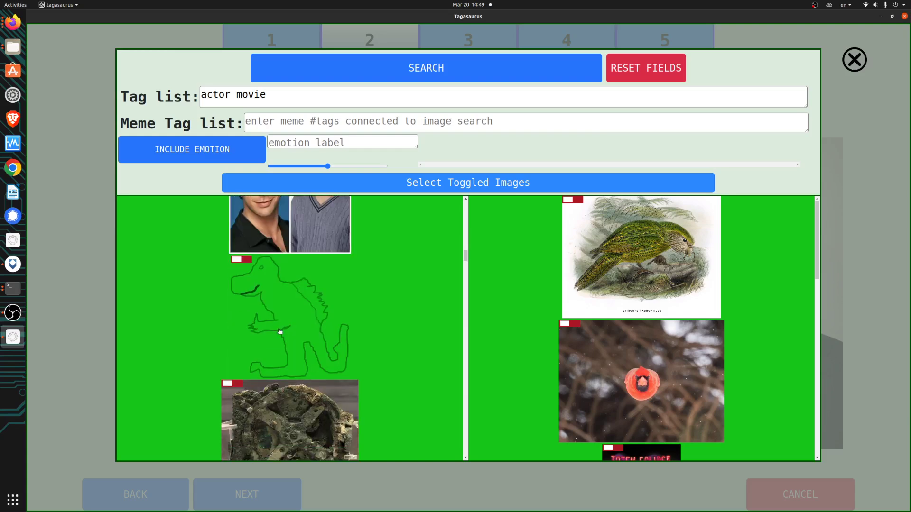
scroll(271, 268, "up", 5)
left_click(239, 264)
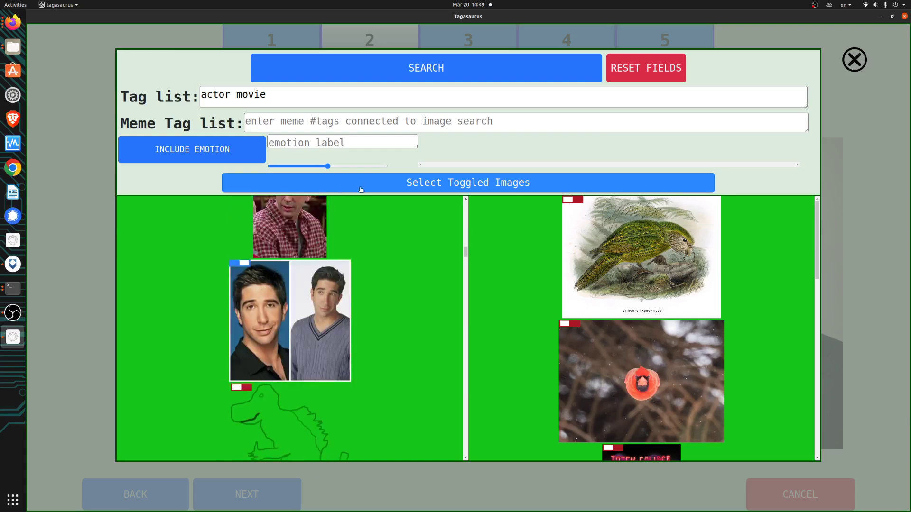
left_click(360, 189)
left_click(270, 488)
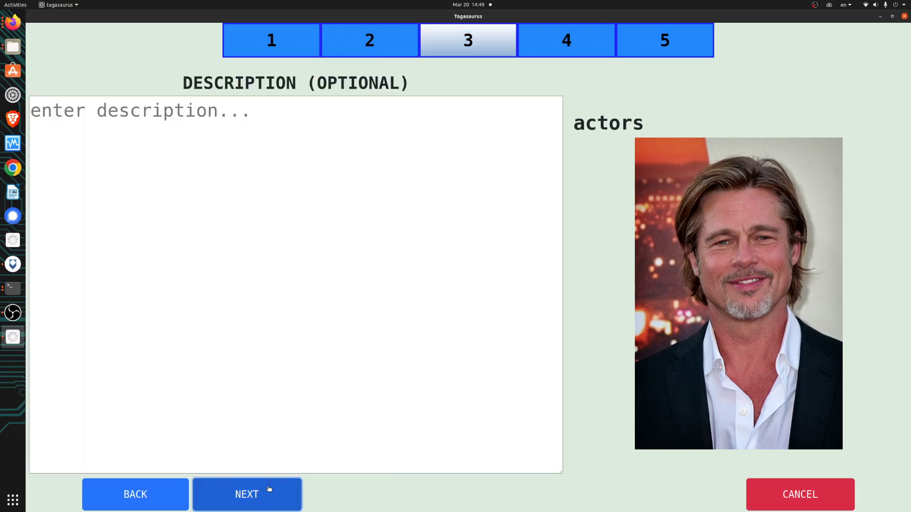
Enter the collection description "a collection of actors from shows and films etc" and continue to the emotions
left_click(262, 342)
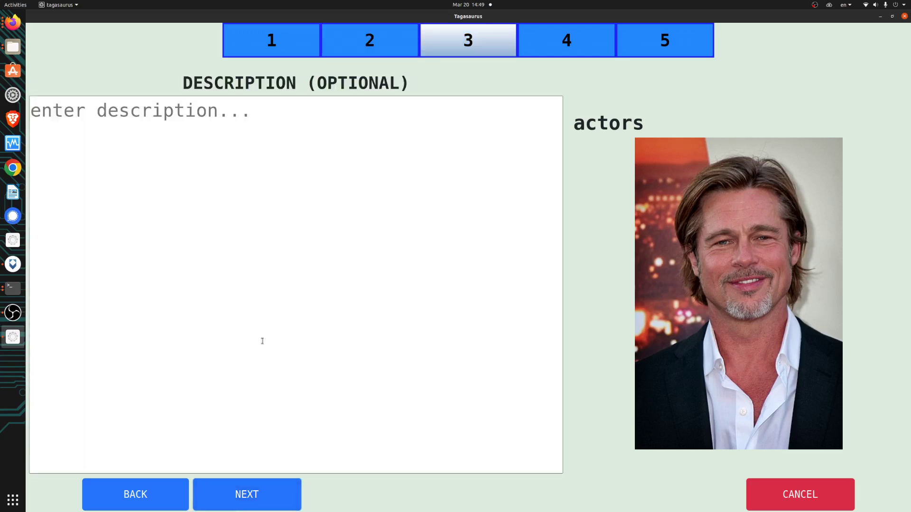
type("a collection o")
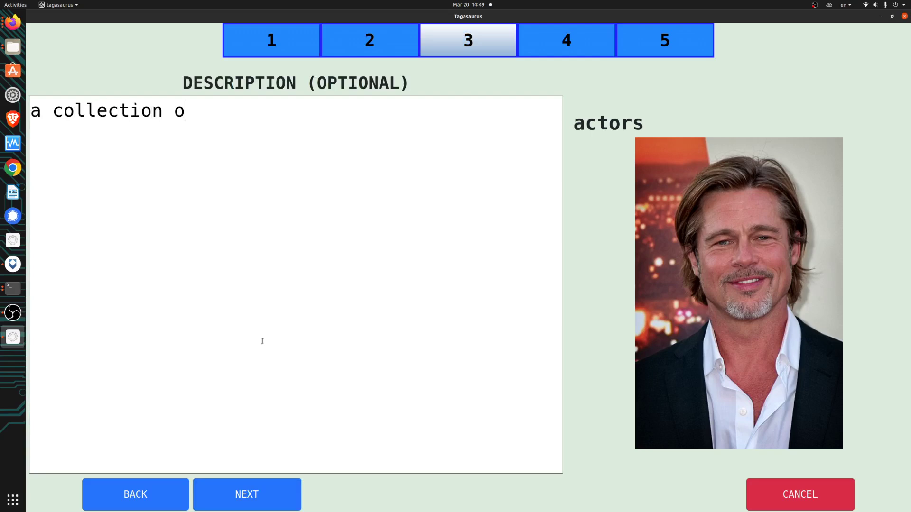
type("f actors from shows and file")
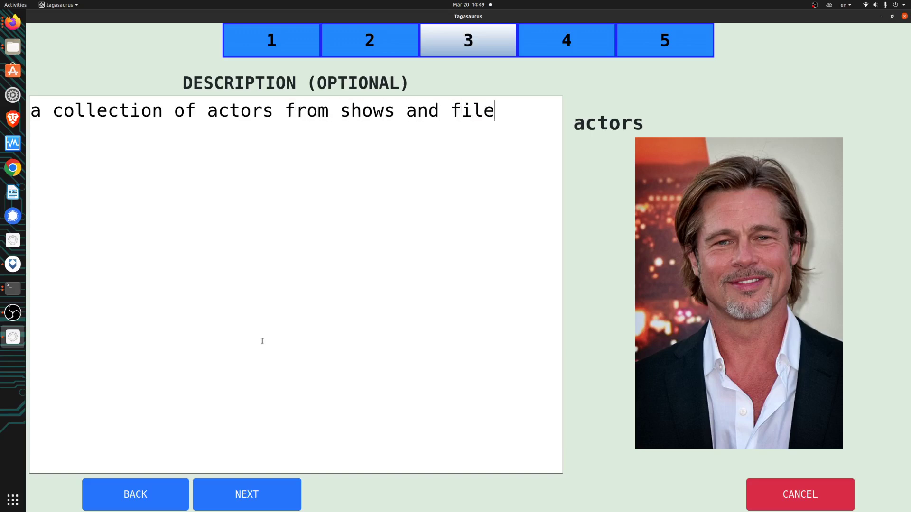
key("BackSpace")
type("ms etc")
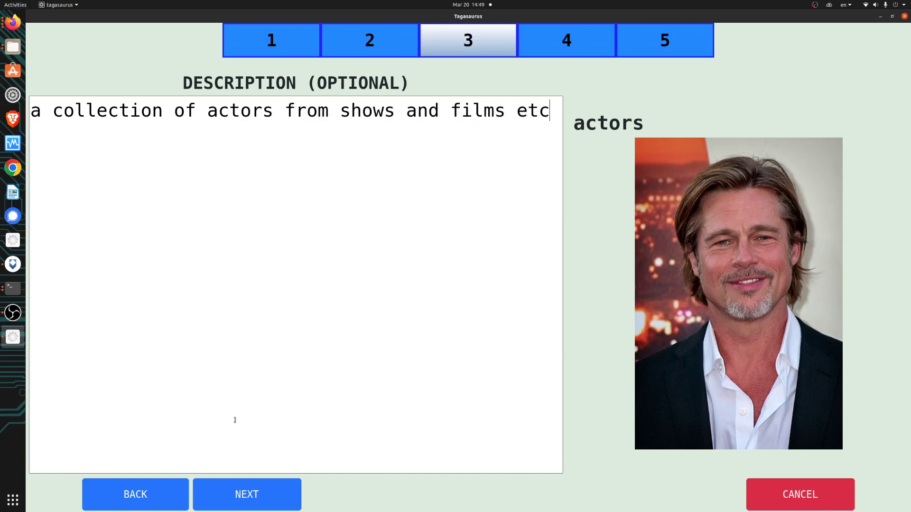
left_click(236, 494)
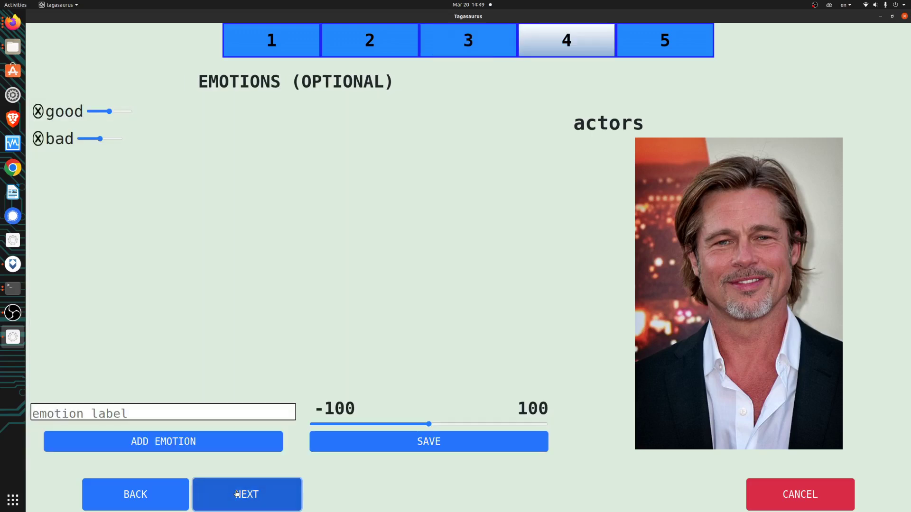
Replace the "good" and "bad" emotions with "entertaining" at a strongly positive value and continue to the memes
left_click(38, 111)
left_click(38, 111)
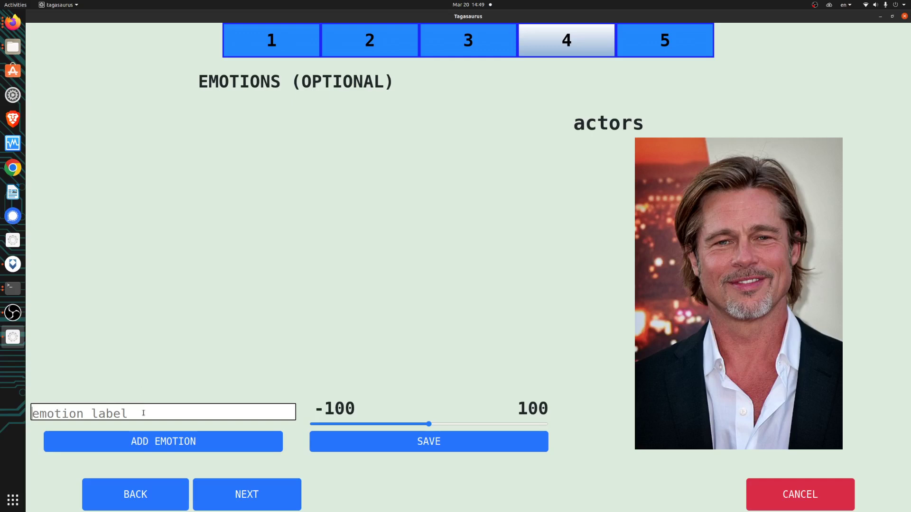
type("entertaining")
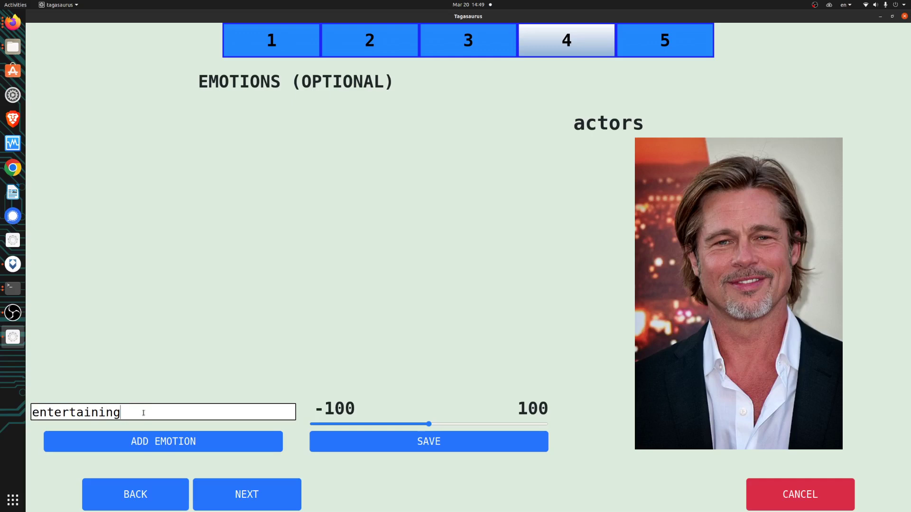
left_click_drag(429, 424, 516, 426)
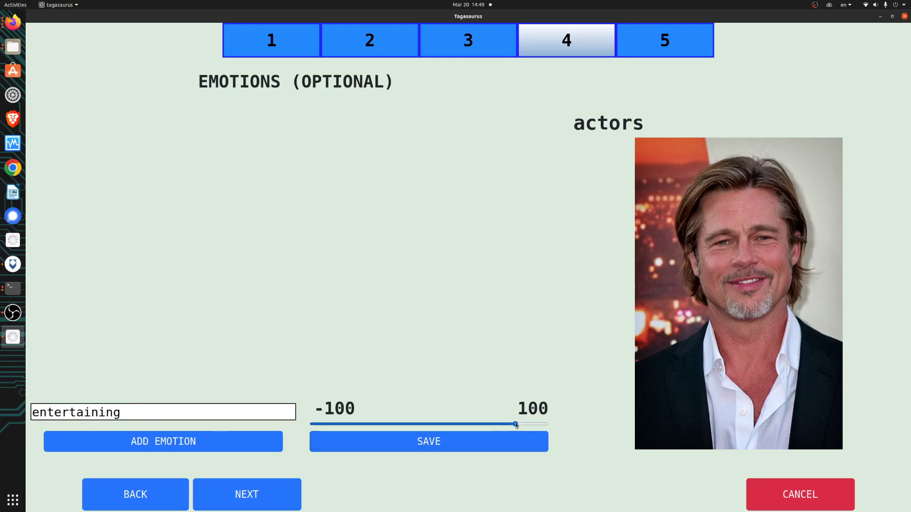
left_click(253, 445)
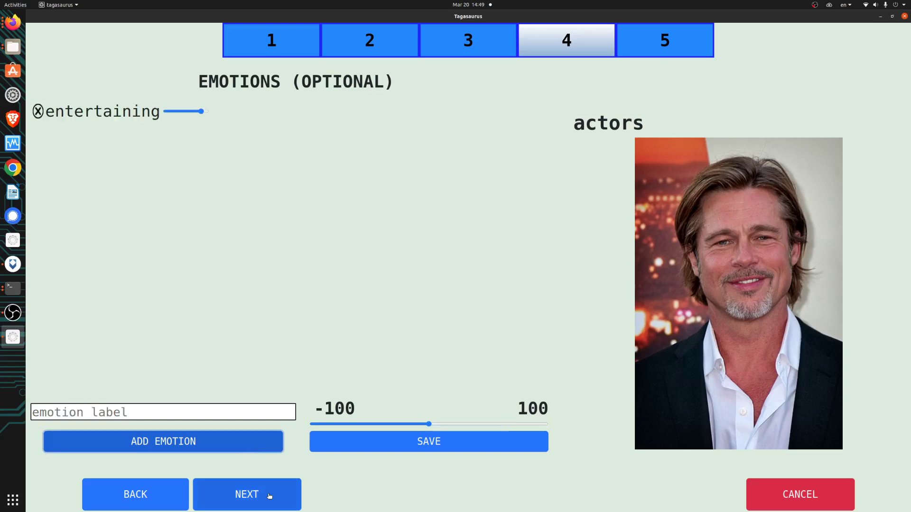
left_click(266, 495)
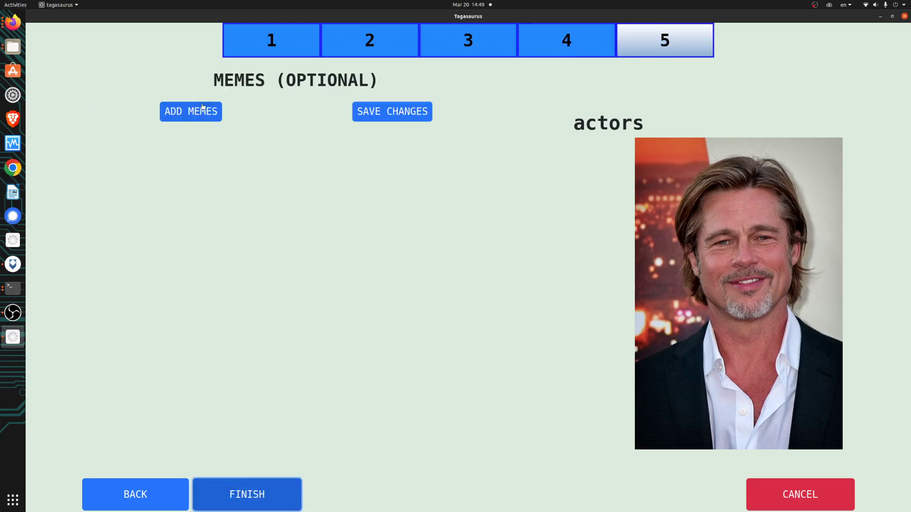
Add the flying yellow-and-blue parrot image as a meme and finish creating the "actors" collection
left_click(199, 108)
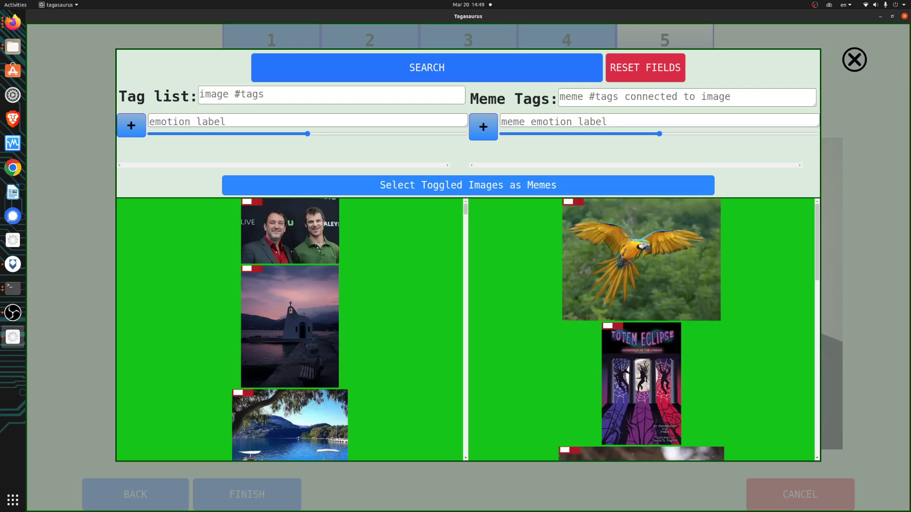
scroll(258, 275, "down", 5)
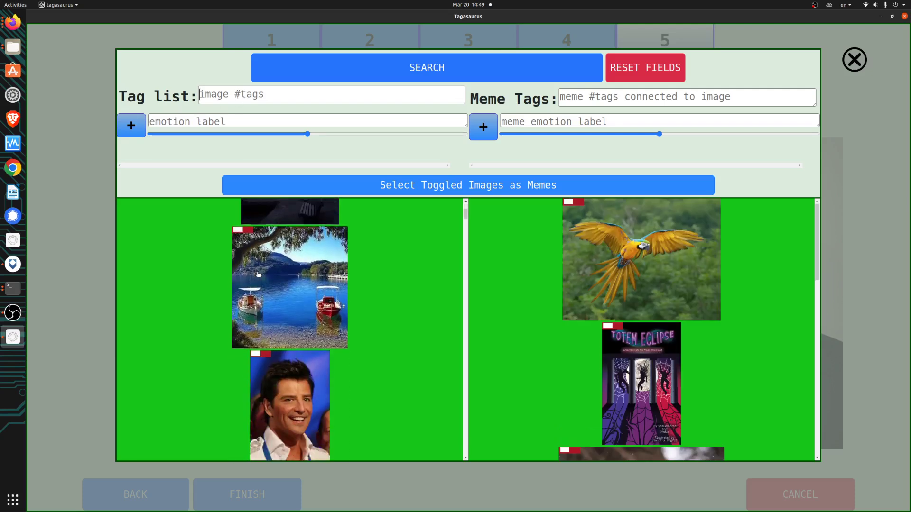
left_click(578, 203)
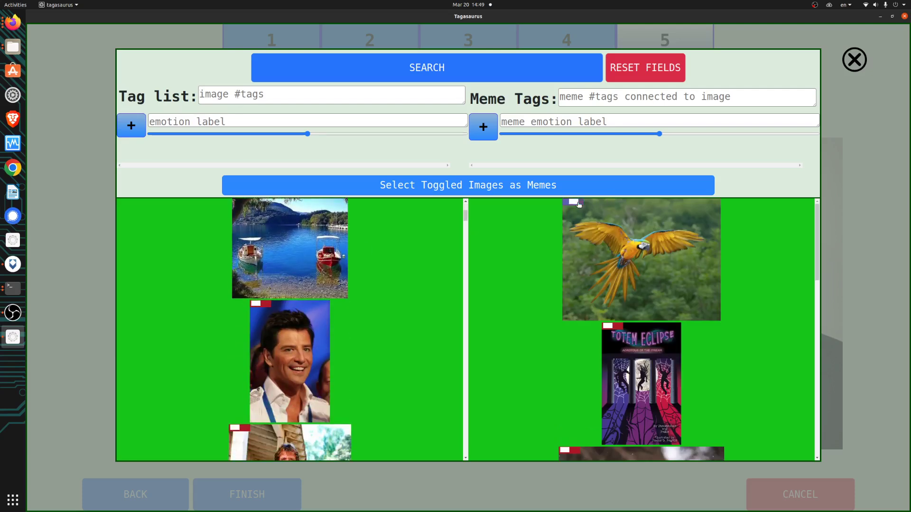
left_click(531, 183)
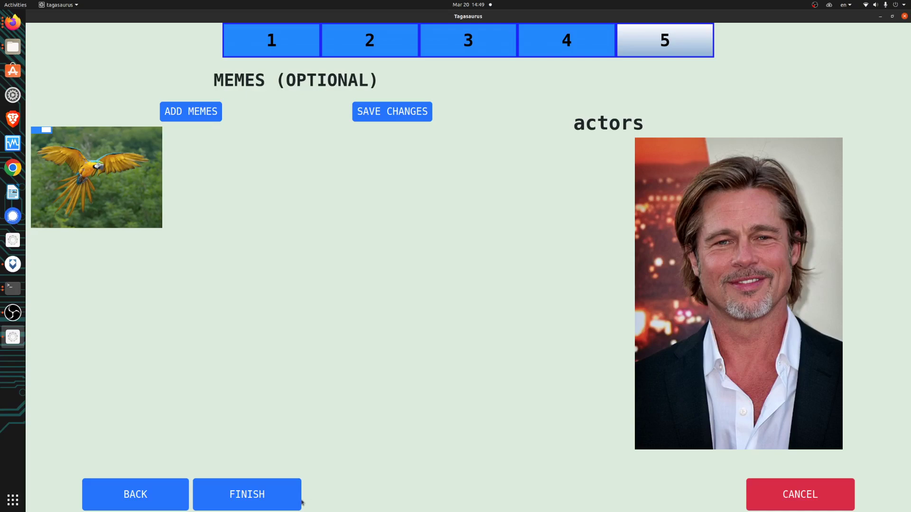
left_click(252, 495)
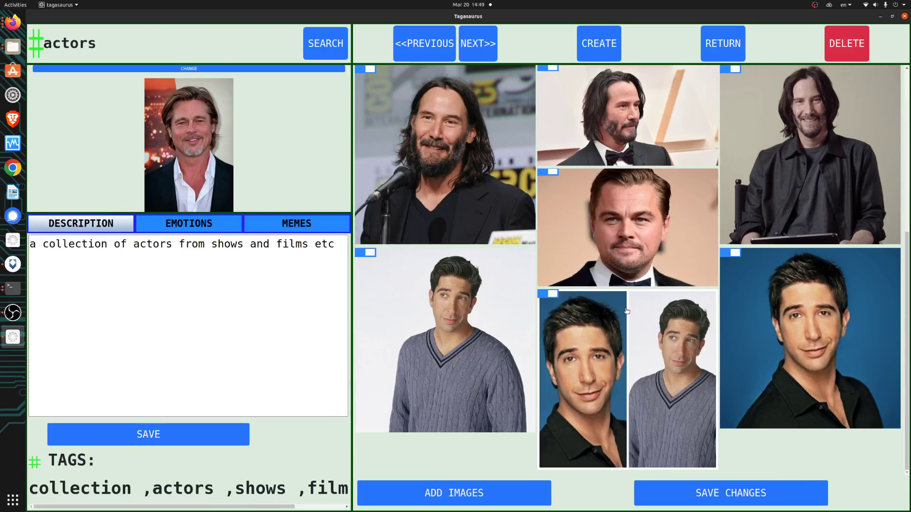
In the memes of the "actors" collection, select the photo of the bearded man in the blue shirt as a meme
left_click(309, 227)
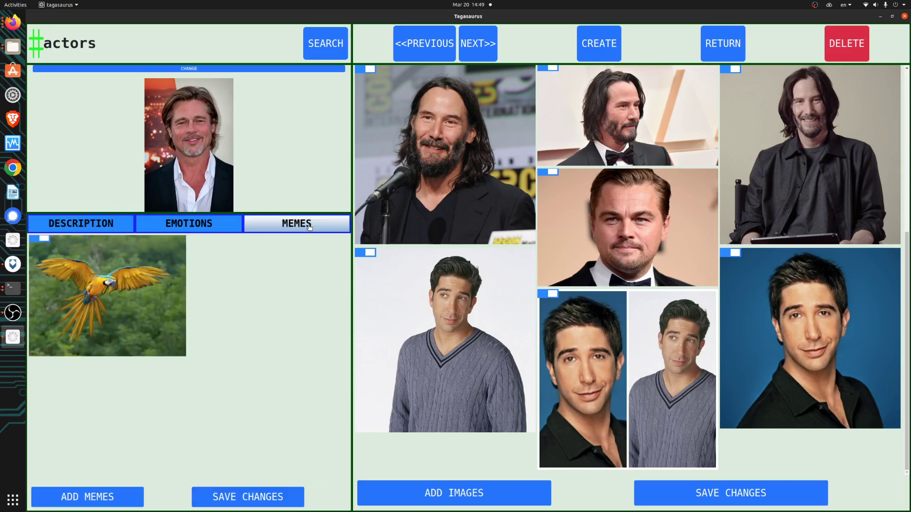
left_click(87, 496)
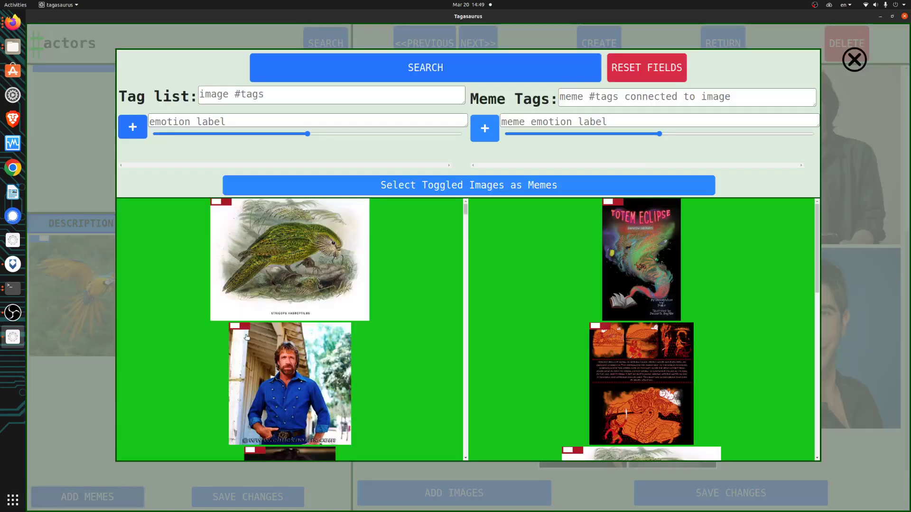
left_click(247, 325)
left_click(455, 183)
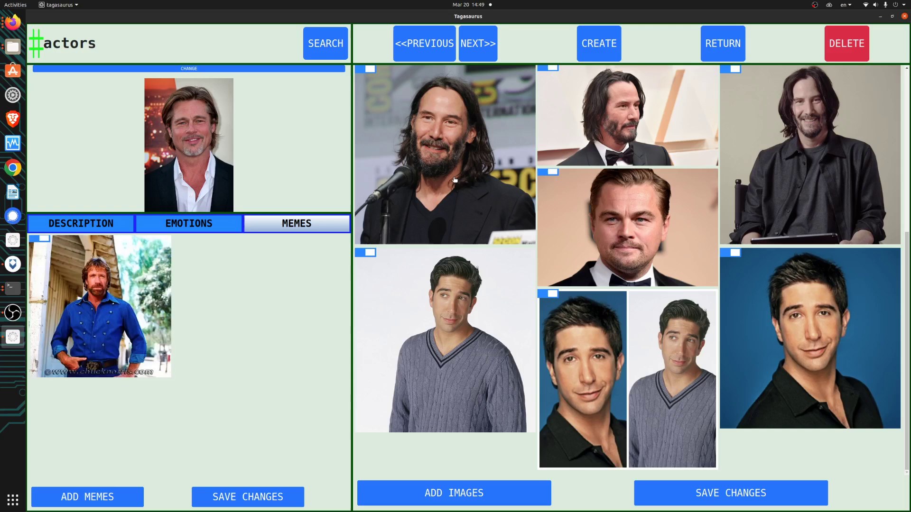
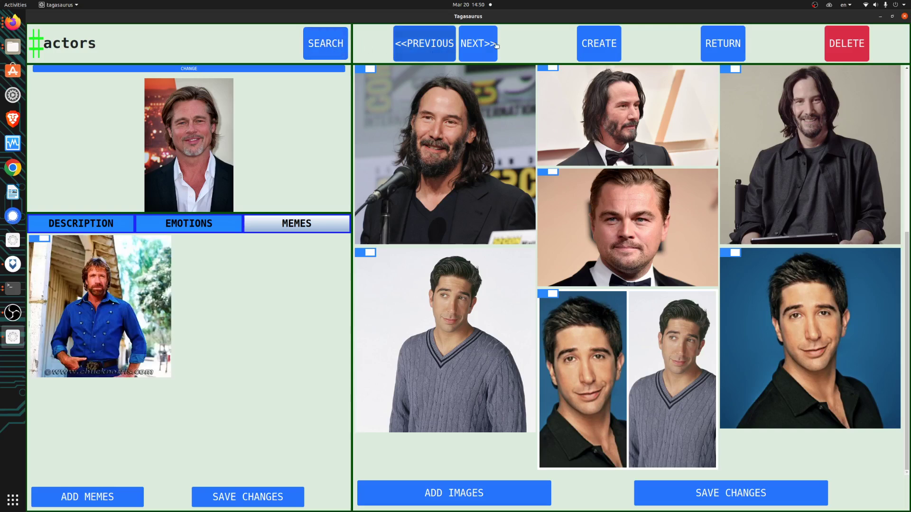
Start a new collection named "various" with the six-cat collage as profile image and continue to the image gallery
left_click(607, 46)
left_click(299, 96)
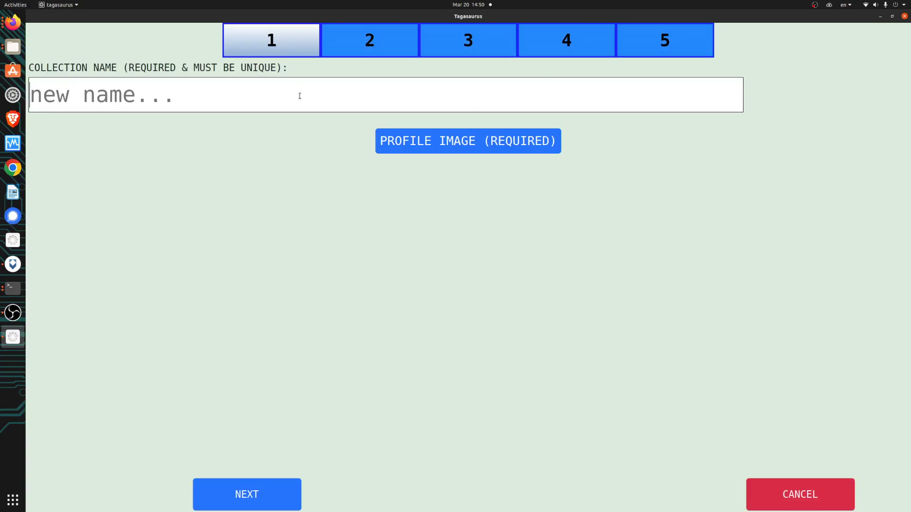
type("various")
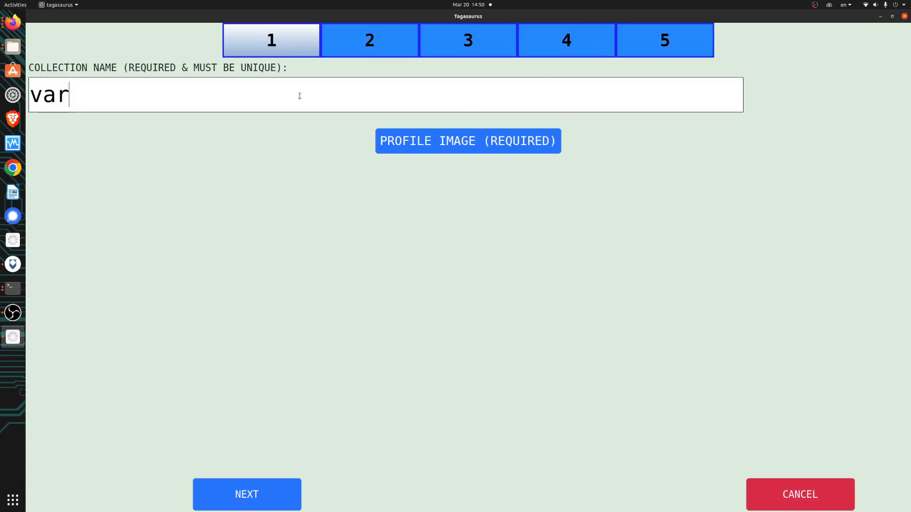
left_click(478, 143)
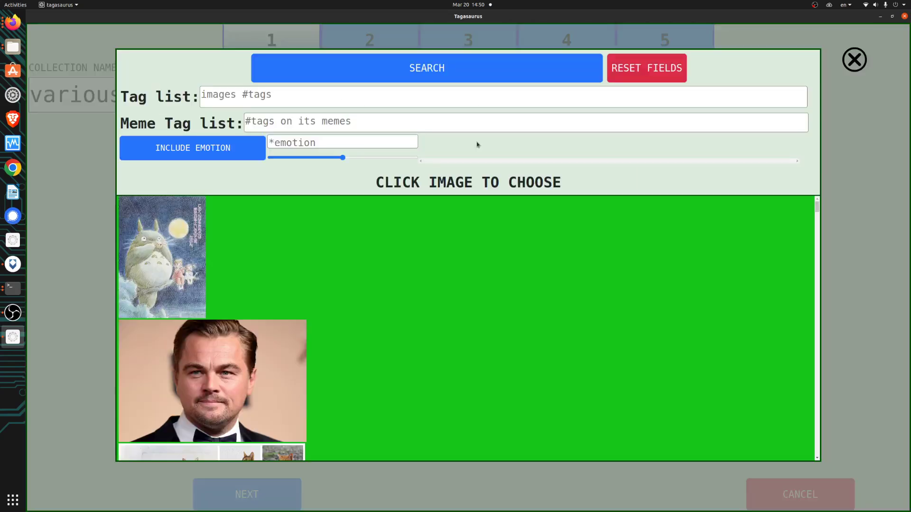
scroll(285, 275, "down", 12)
scroll(289, 278, "up", 6)
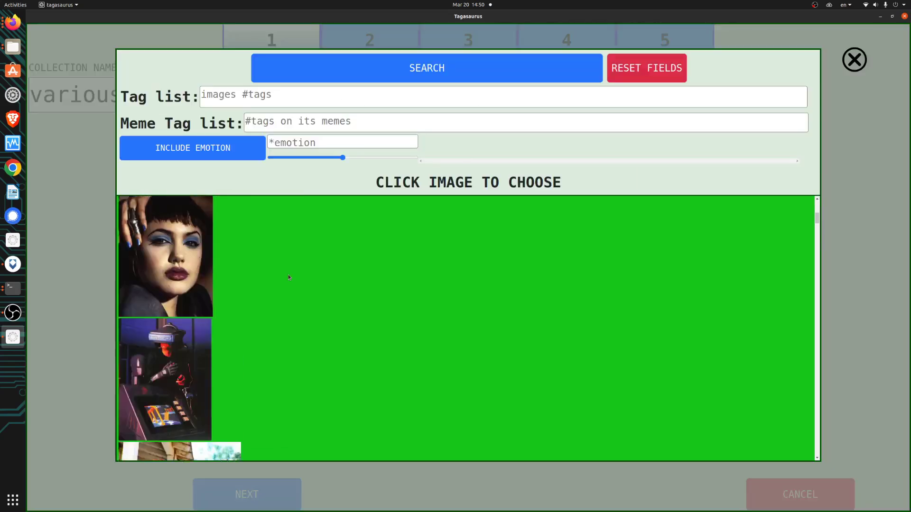
left_click(195, 309)
left_click(266, 497)
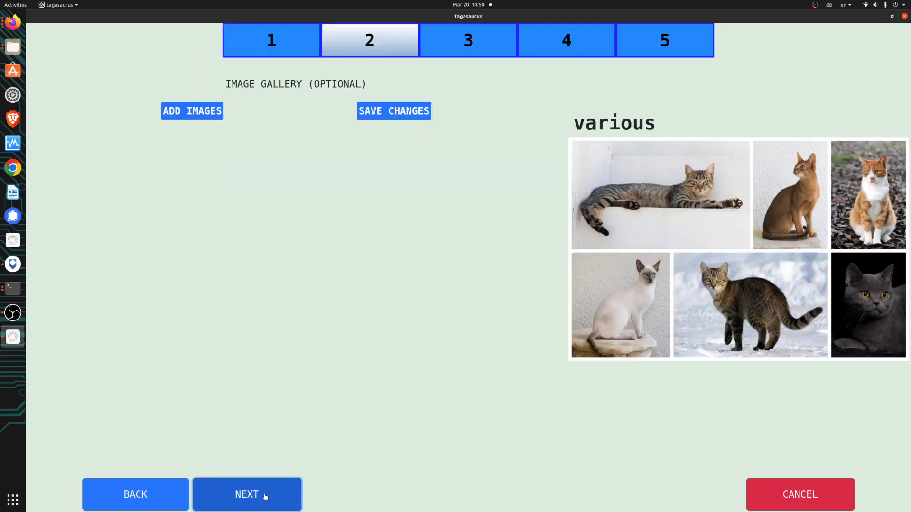
Mark the virtual-reality headset picture and the black-and-white photo of the man at the maze for the gallery
left_click(203, 114)
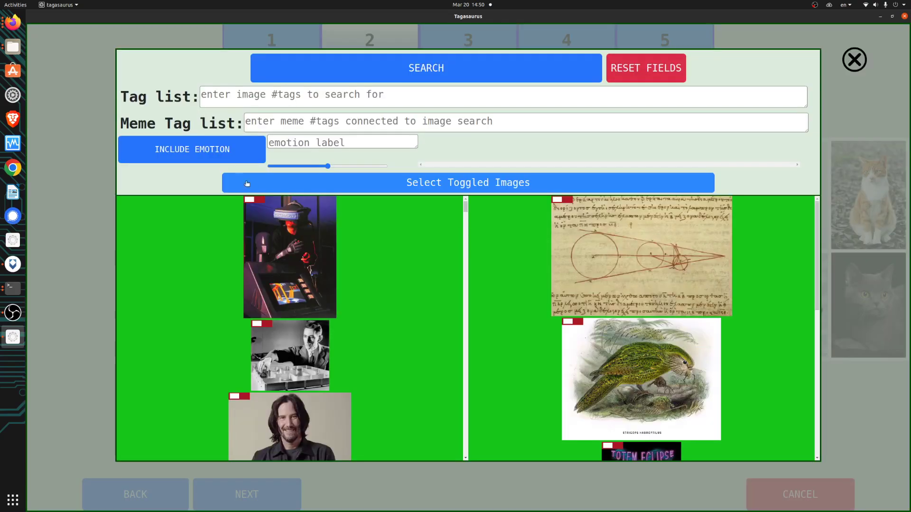
left_click(253, 202)
scroll(574, 322, "down", 2)
scroll(522, 301, "down", 5)
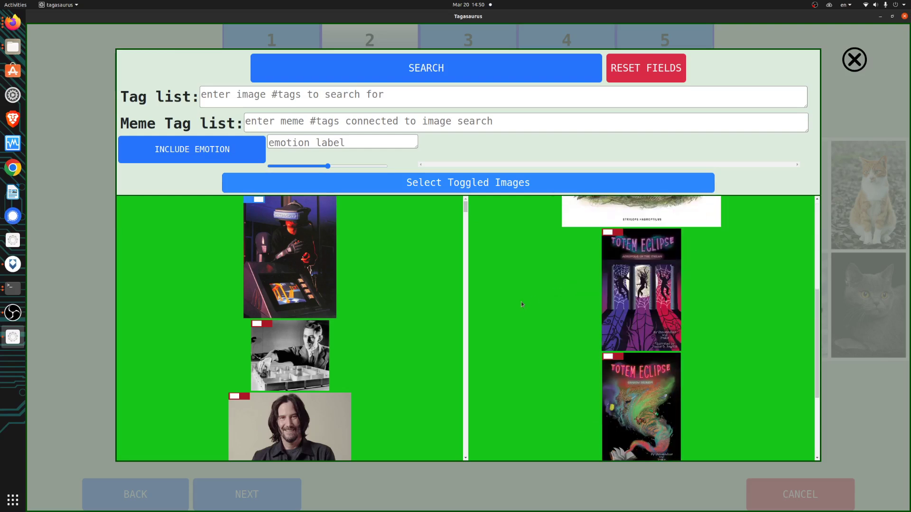
left_click(267, 327)
scroll(287, 285, "down", 5)
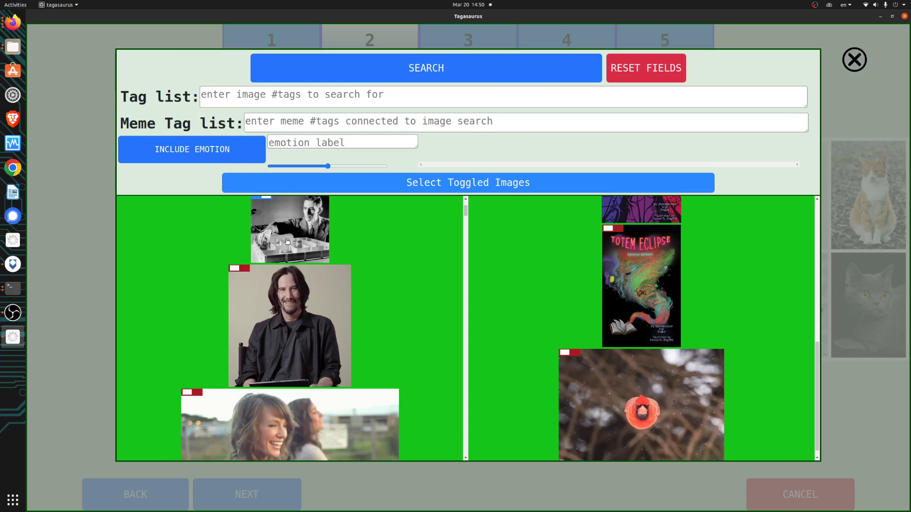
Mark the video of the two women and the lake photo with boats, add all marked items to the gallery and continue to the description
scroll(288, 242, "down", 7)
scroll(196, 261, "up", 3)
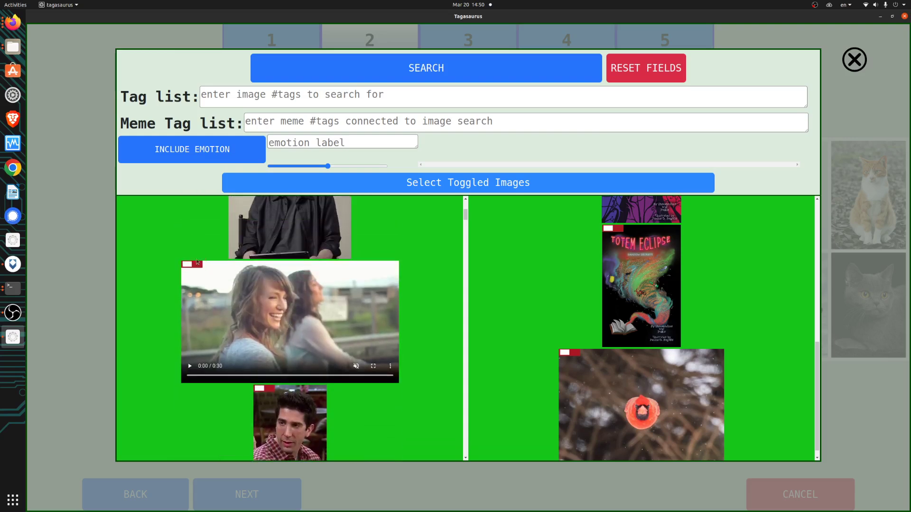
scroll(261, 324, "down", 8)
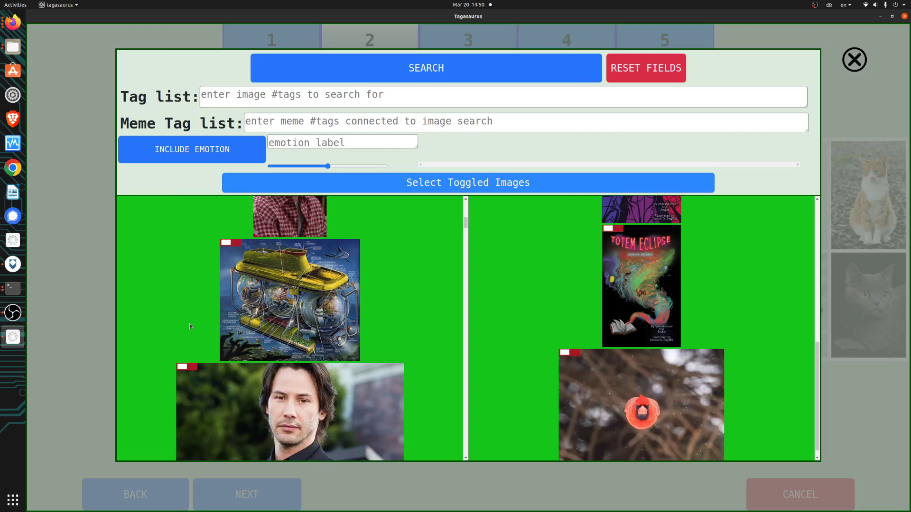
scroll(184, 342, "down", 15)
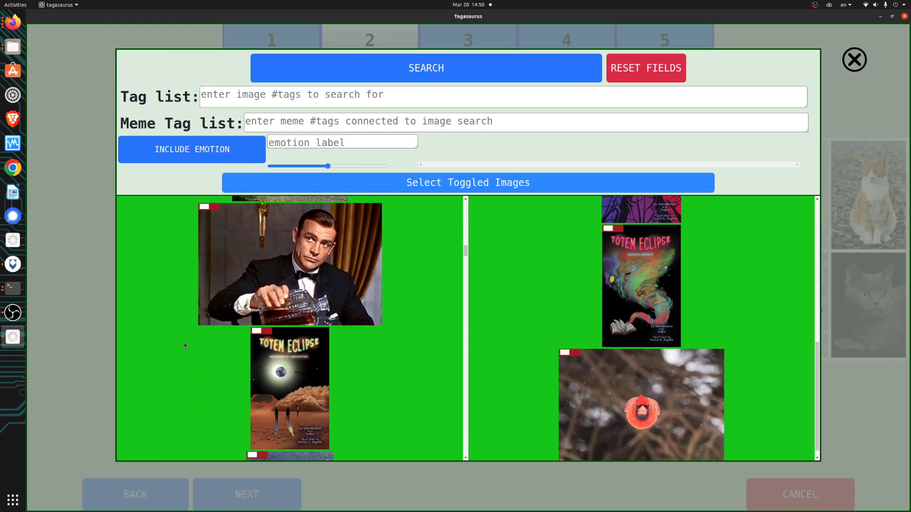
scroll(184, 342, "up", 3)
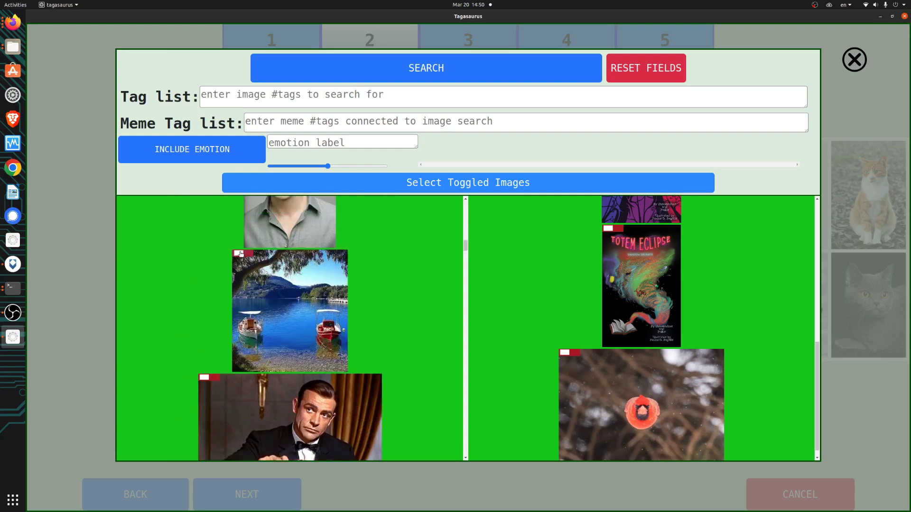
left_click(241, 254)
left_click(372, 182)
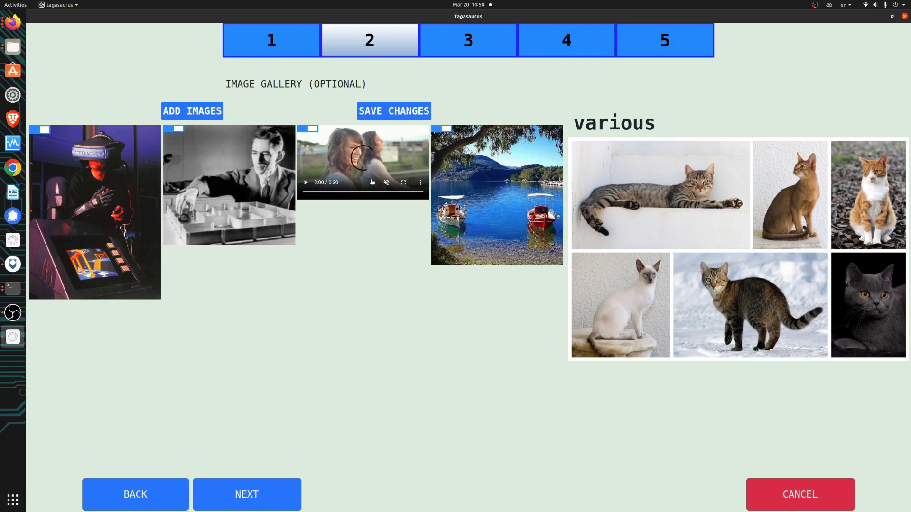
left_click(223, 500)
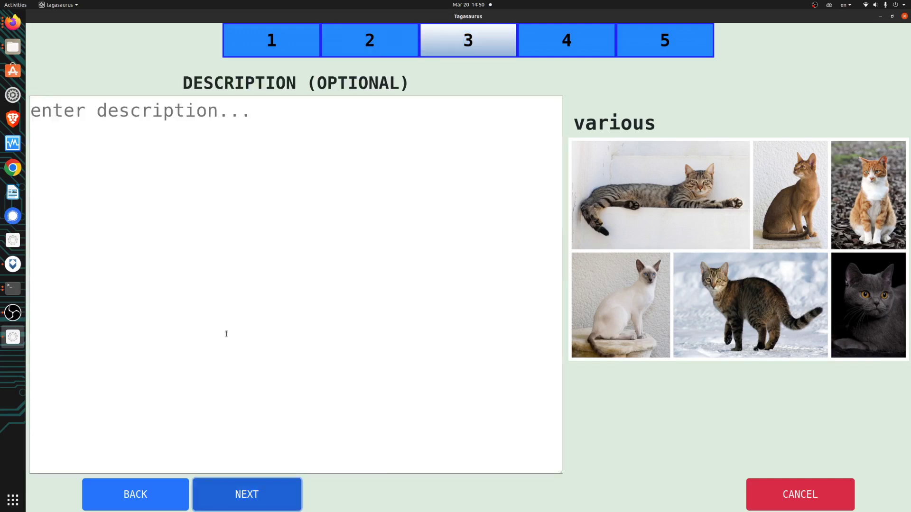
Enter the description "various images no specific theme" and continue past the emotions to the memes
left_click(227, 334)
type("various images")
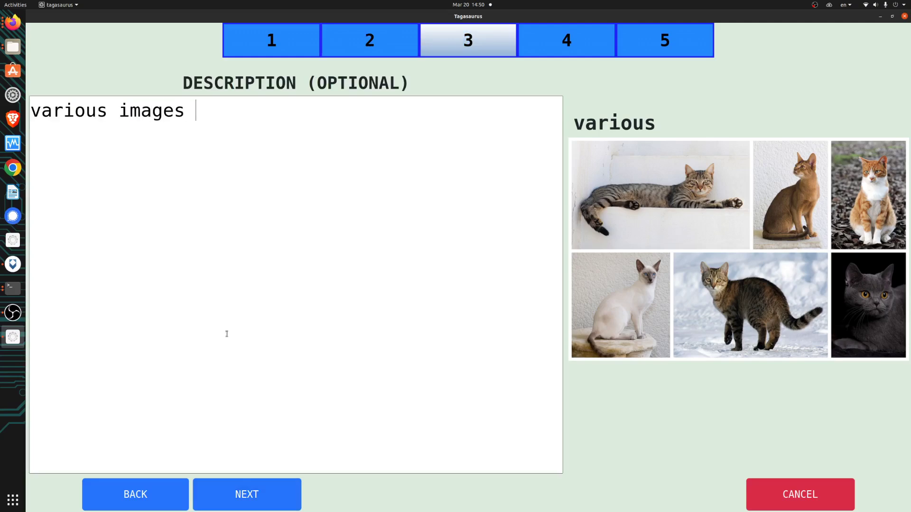
type(" no r")
key("BackSpace")
type("specific")
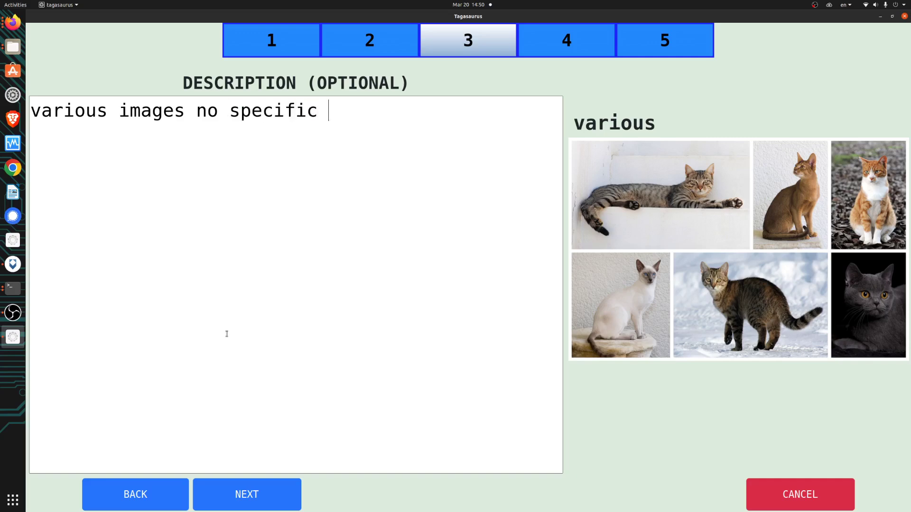
type(" theme")
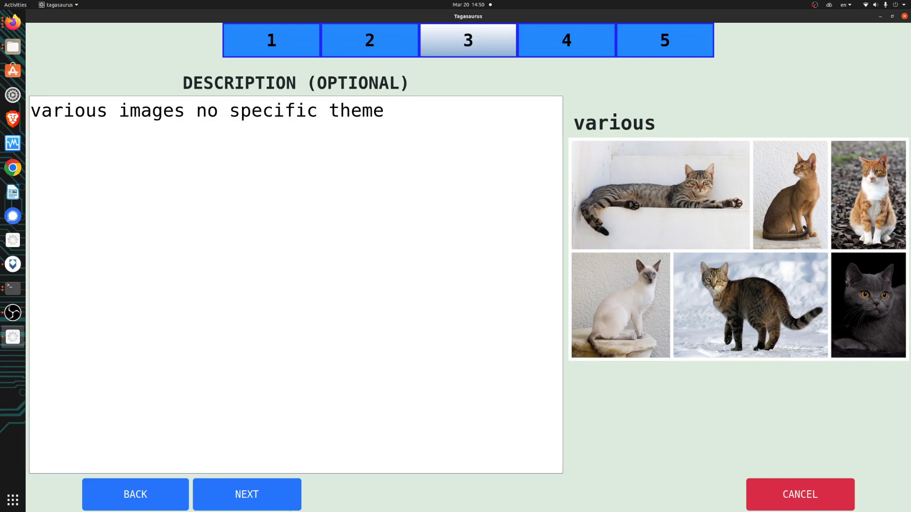
left_click(250, 494)
left_click(250, 494)
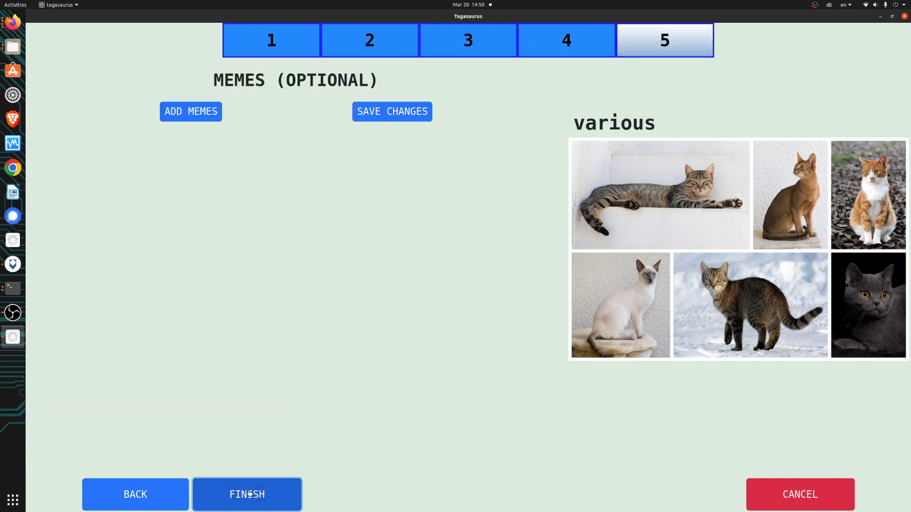
Add the image of the red bird against blurred branches as a meme and finish creating the "various" collection
left_click(214, 121)
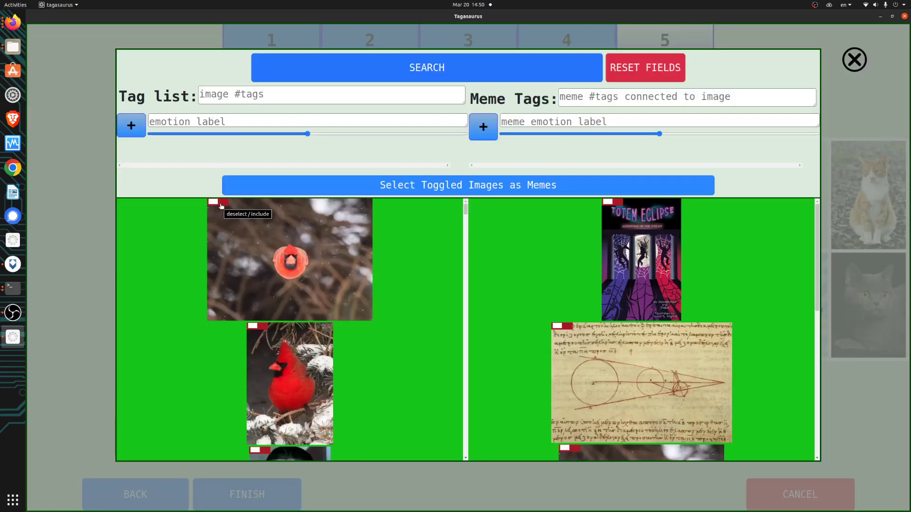
left_click(221, 204)
left_click(355, 185)
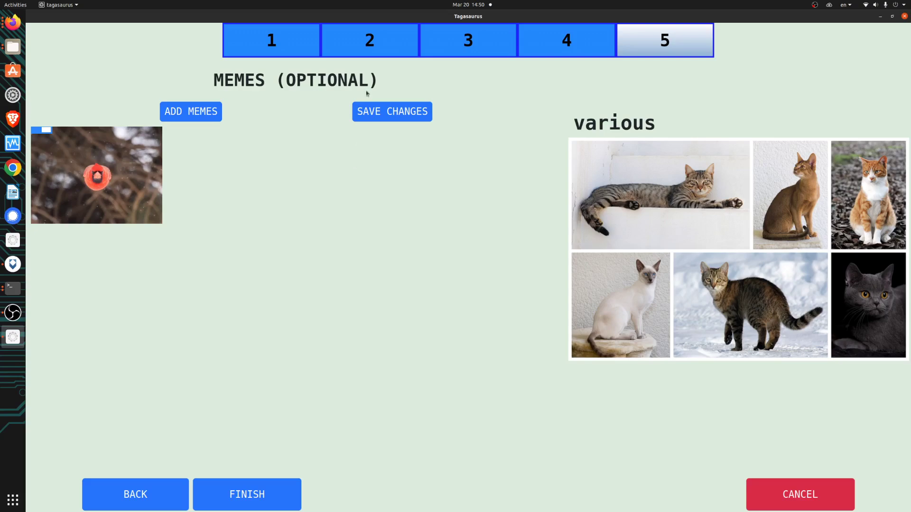
left_click(268, 497)
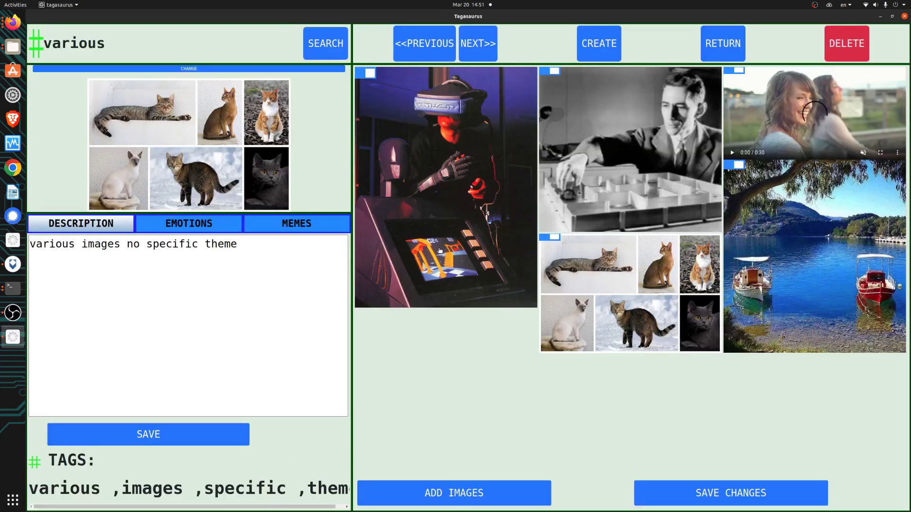
Show the memes of the "various" collection and page forward through the collections
left_click(315, 224)
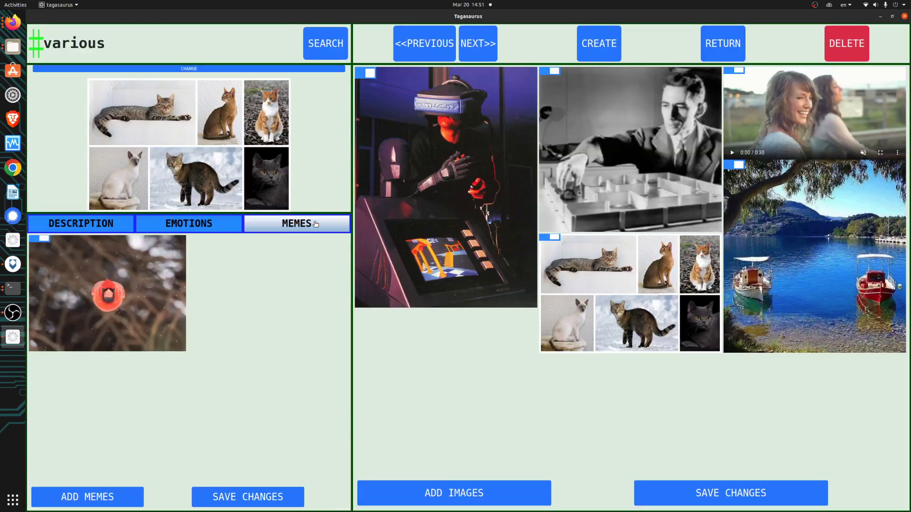
left_click(491, 46)
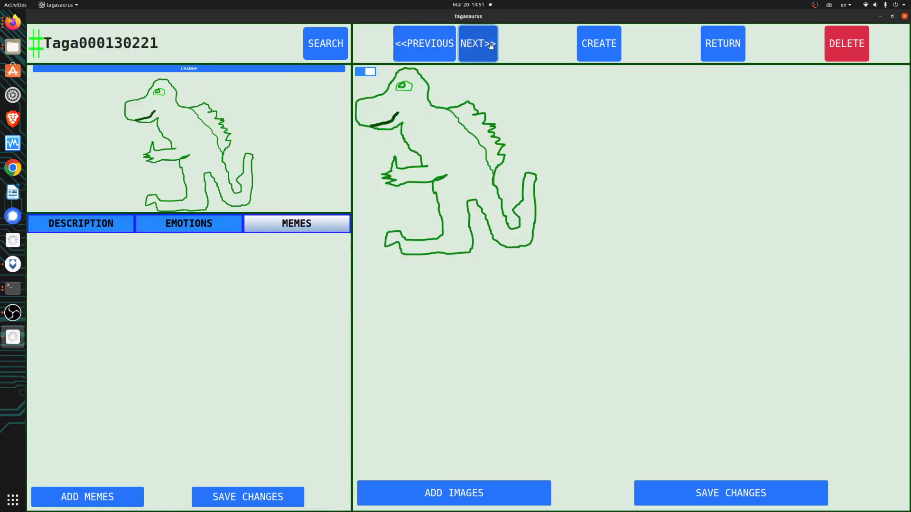
left_click(491, 46)
left_click(491, 46)
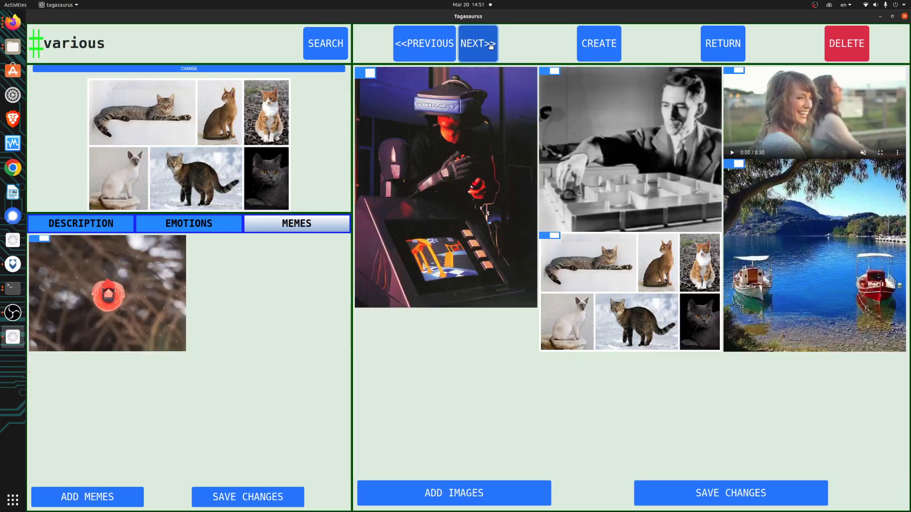
left_click(491, 46)
Search the collections for the tag "various"
left_click(326, 43)
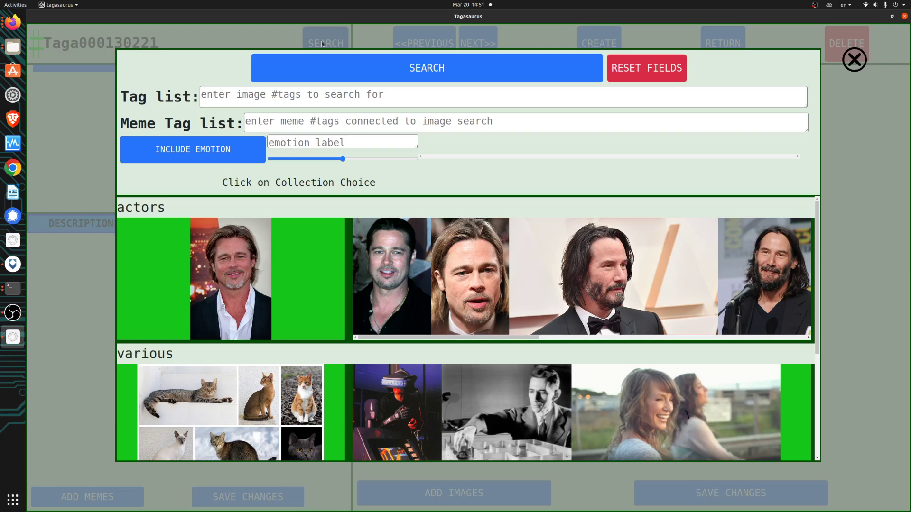
left_click(308, 95)
type("various")
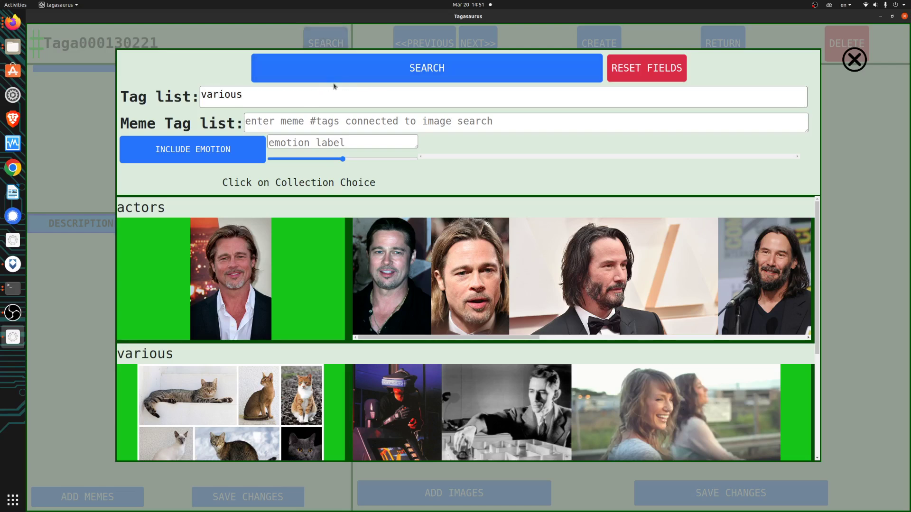
left_click(340, 75)
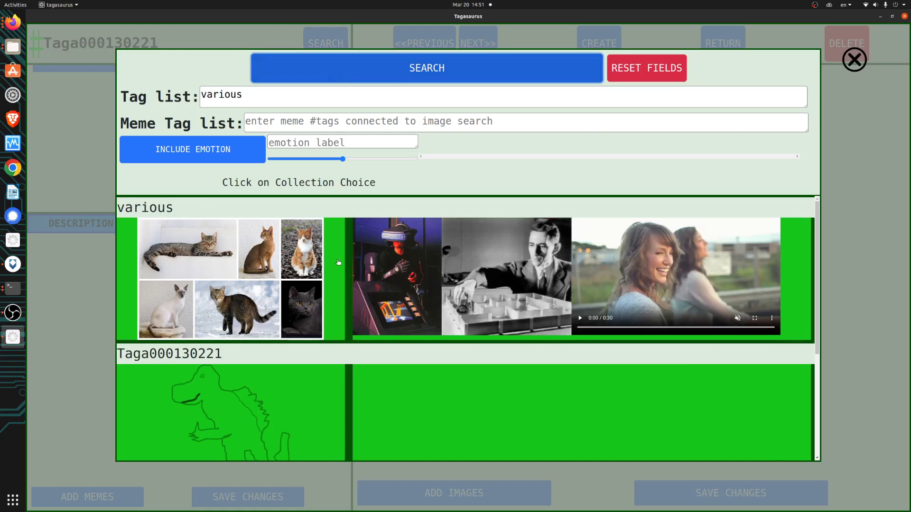
Preview the video of the two women in the search results, then open the "various" collection and play its video
left_click(585, 319)
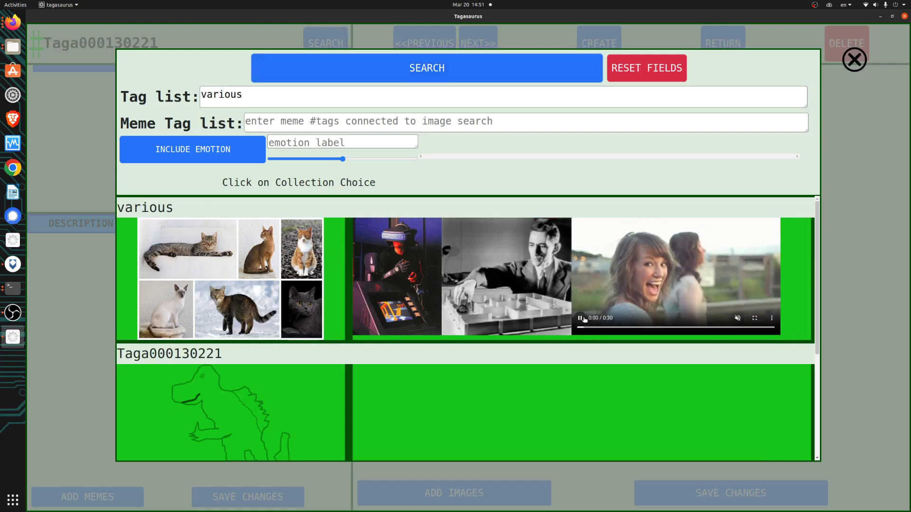
left_click(584, 319)
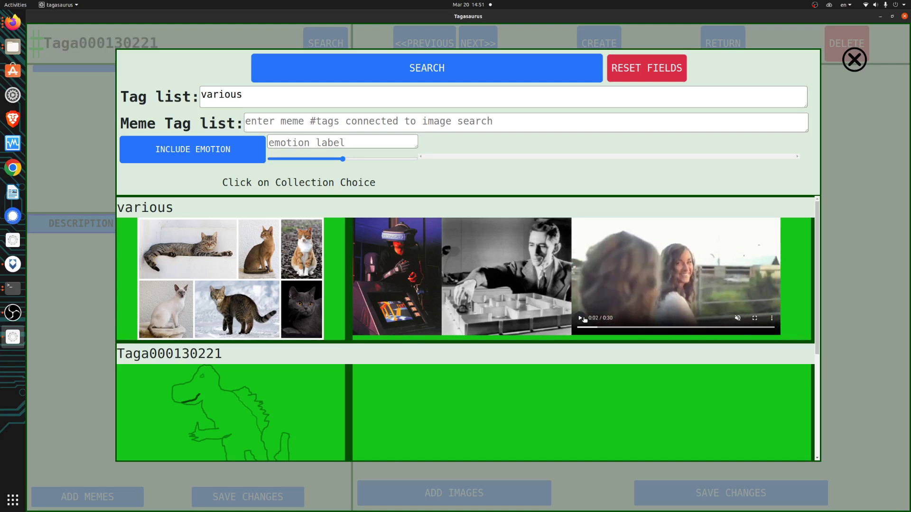
left_click(313, 252)
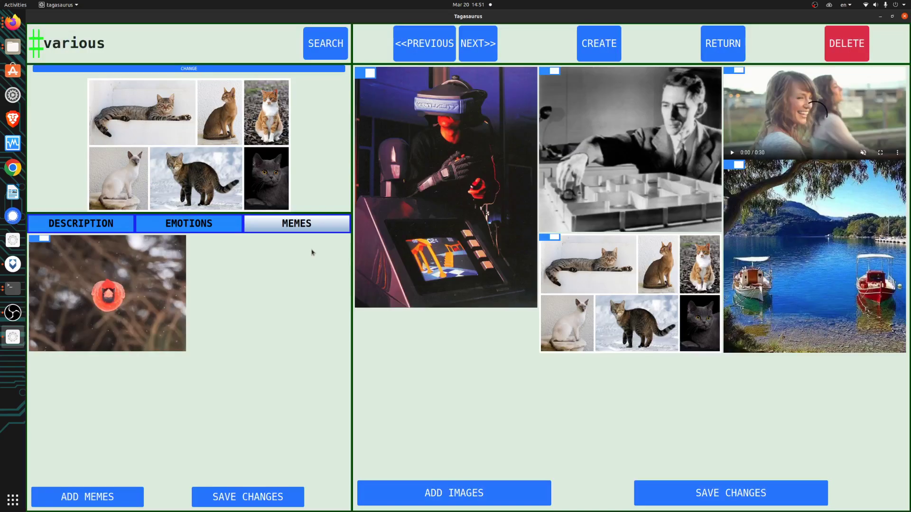
left_click(731, 154)
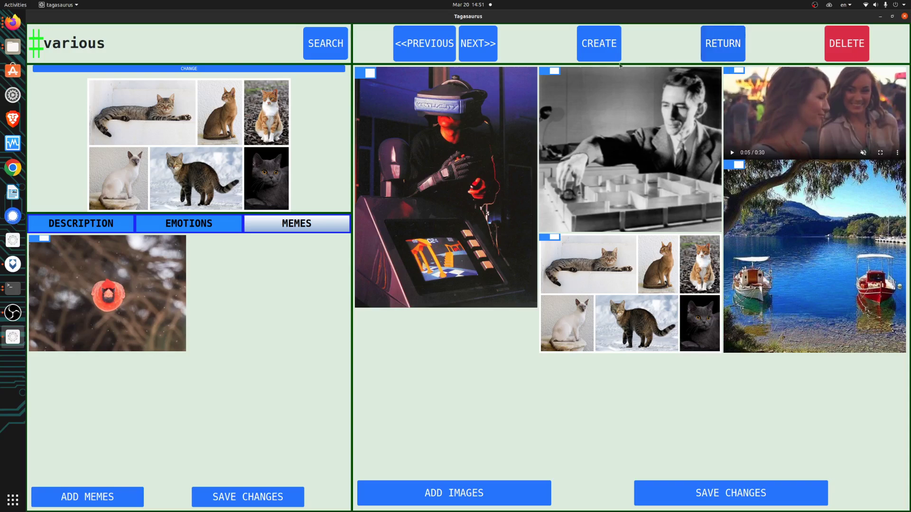
Advance to the next collection, then return to the main menu and open Super Search
left_click(484, 49)
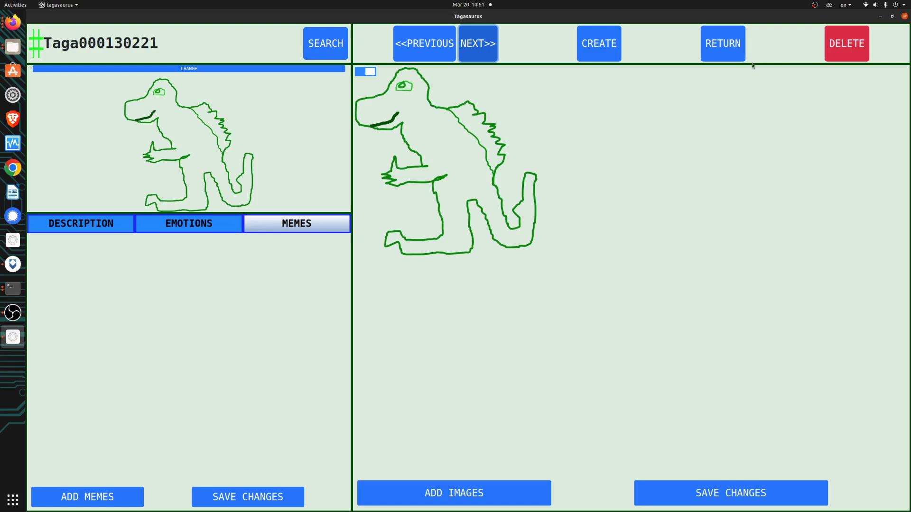
left_click(714, 43)
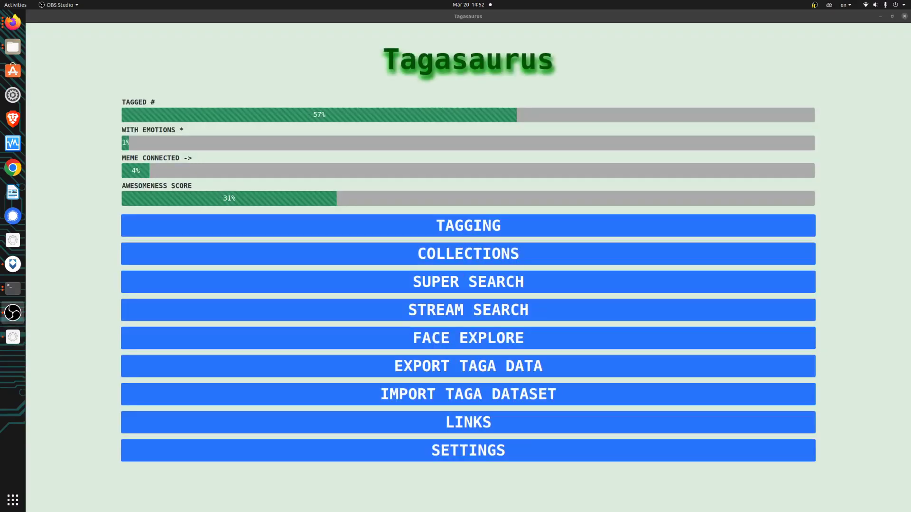
left_click(490, 289)
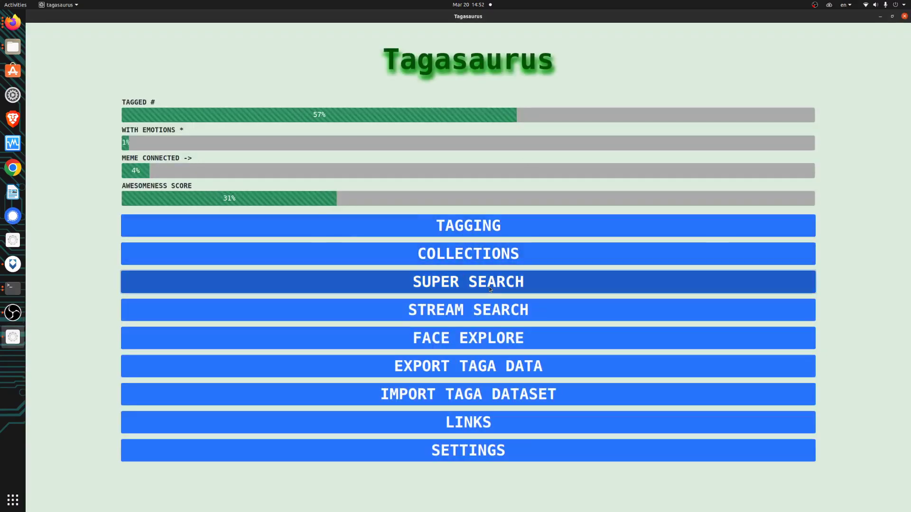
left_click(491, 289)
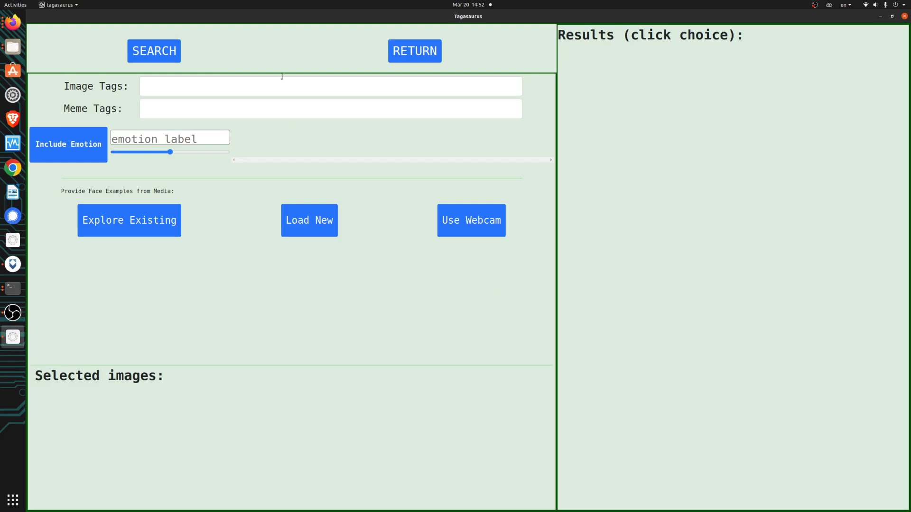
Select the stored images of the woman with blue eye shadow and the man in the red cap as face examples
left_click(138, 221)
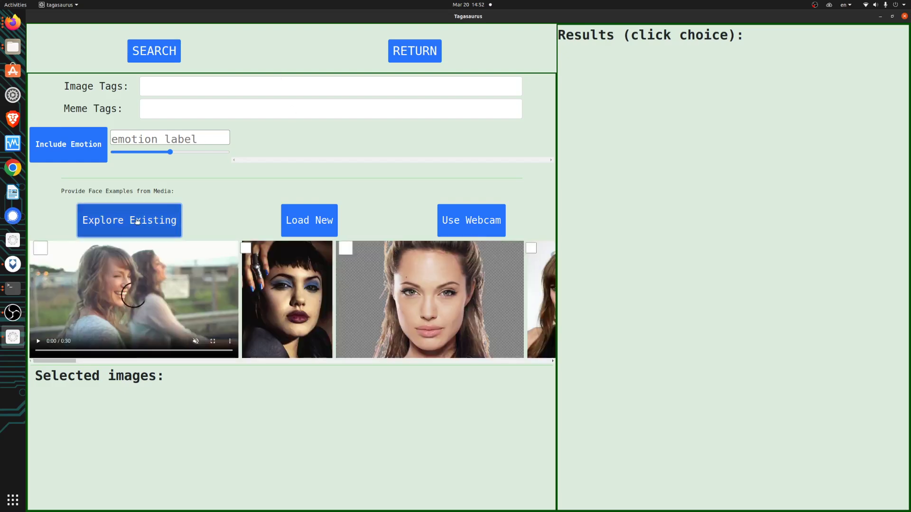
left_click(246, 248)
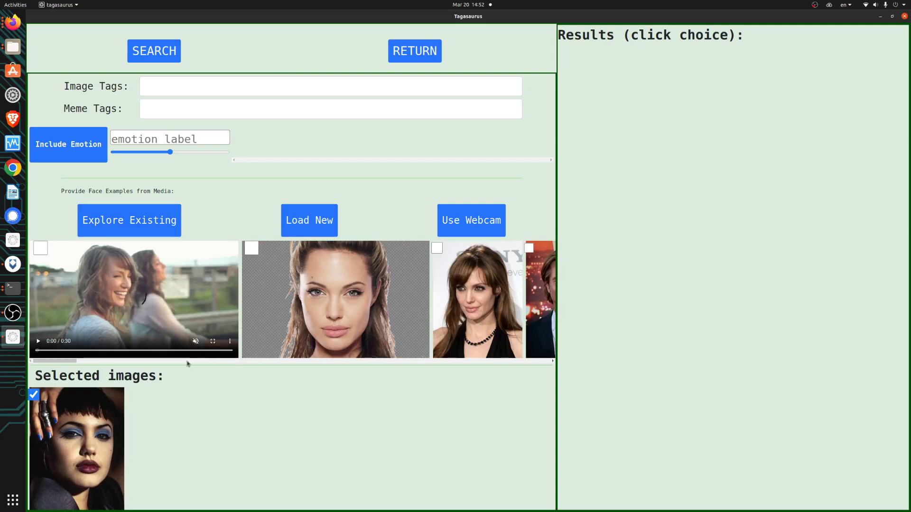
scroll(73, 363, "right", 4)
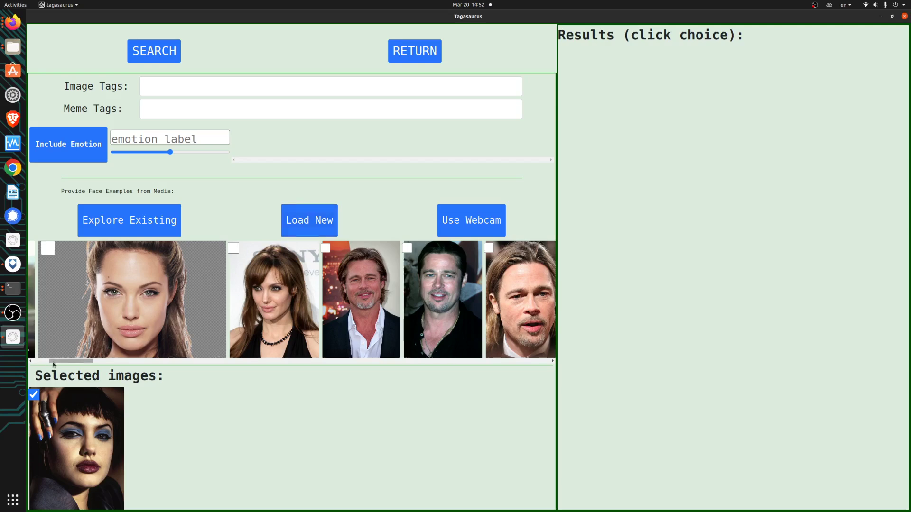
left_click_drag(53, 364, 105, 366)
left_click(214, 250)
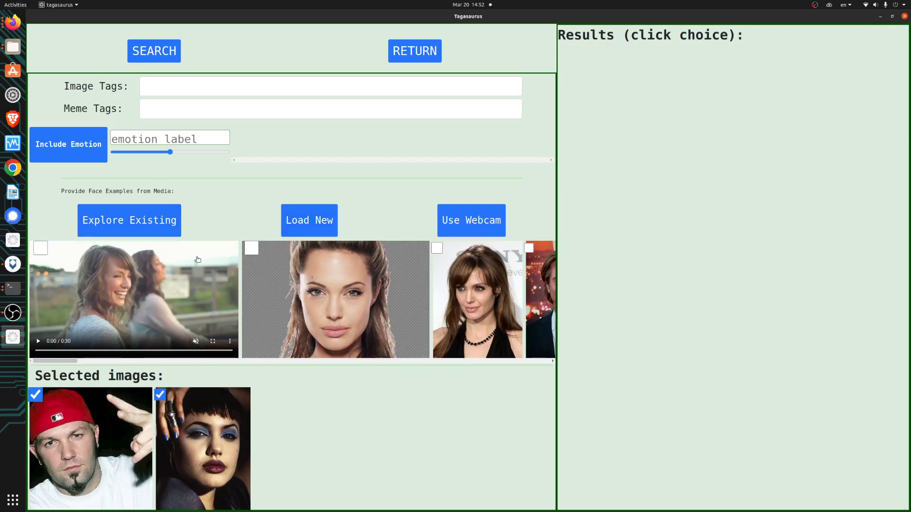
Run the search with the image tags "parrot movie" together with the selected face examples
left_click(187, 88)
type("parrot")
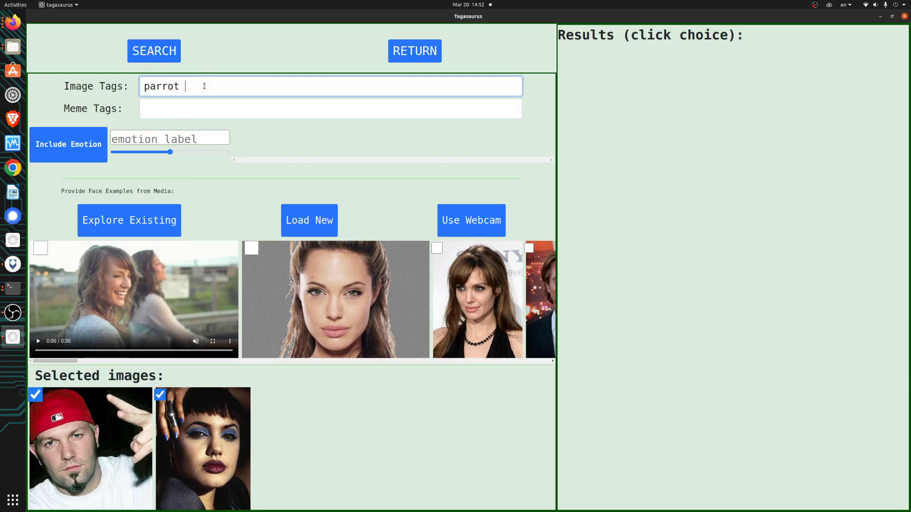
type("vie")
left_click(158, 51)
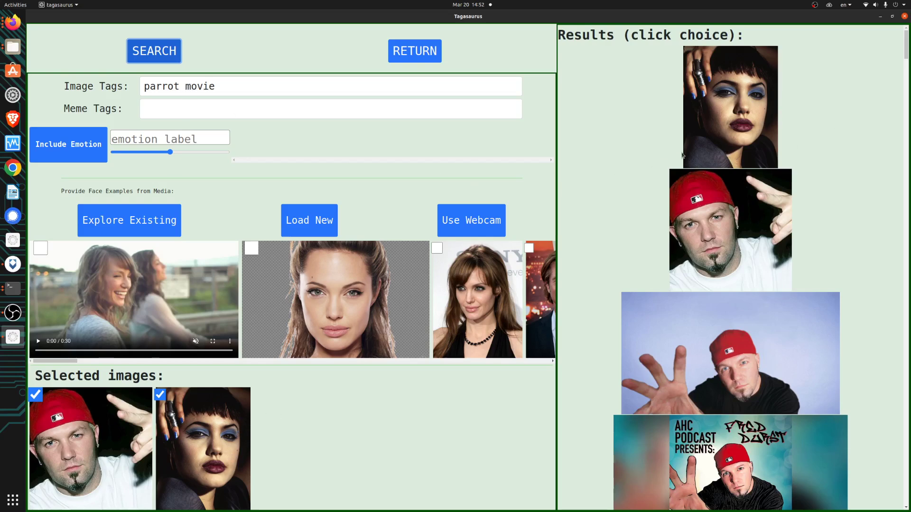
Examine the ranked search results to compare how the media match the chosen faces and image tags
scroll(733, 157, "down", 15)
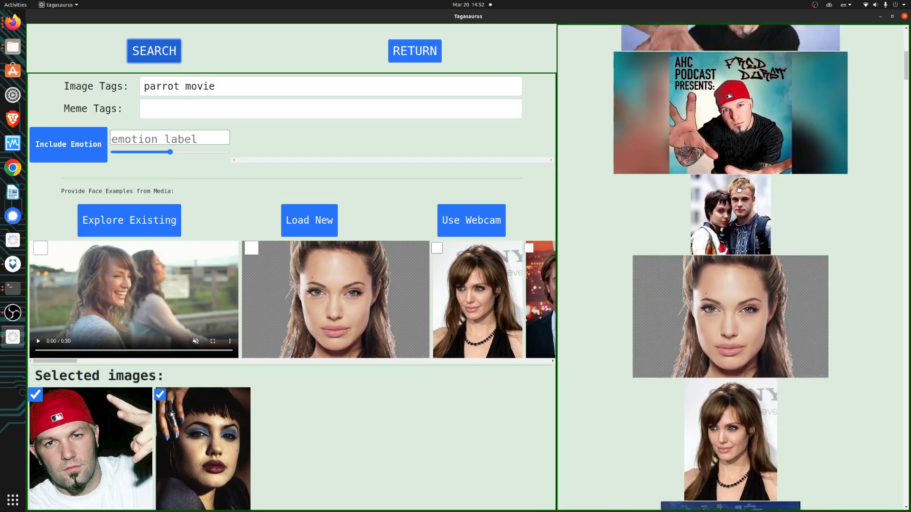
scroll(738, 189, "down", 10)
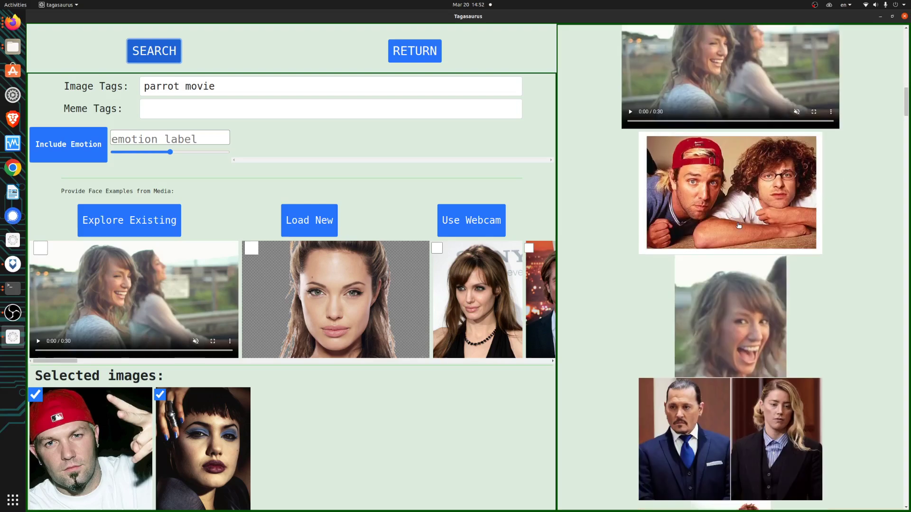
scroll(738, 225, "down", 15)
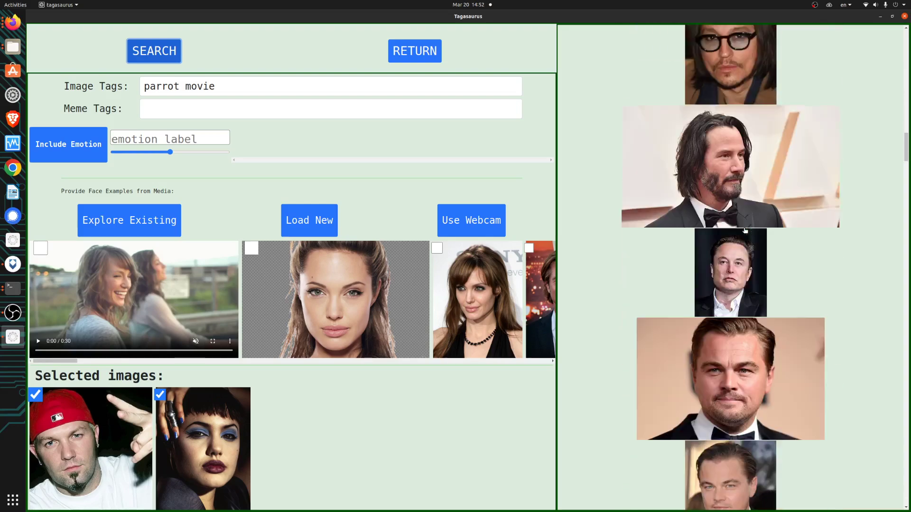
scroll(745, 231, "down", 15)
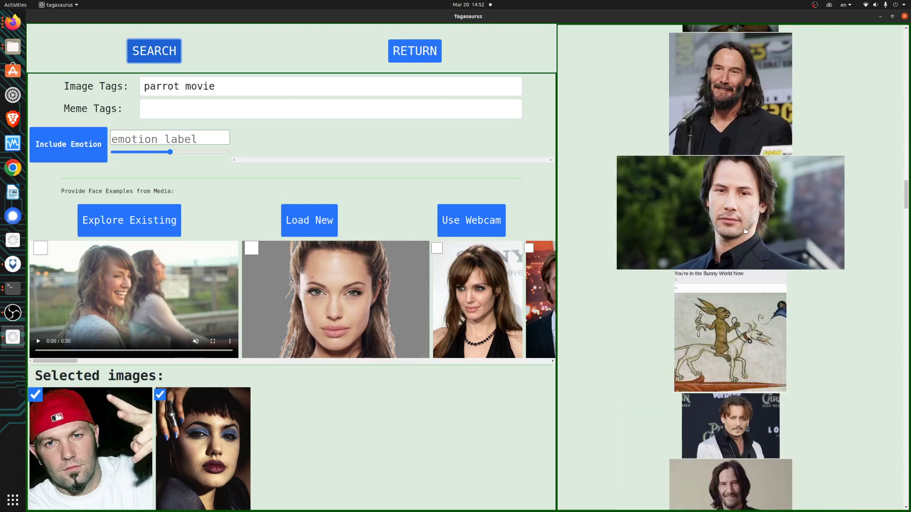
scroll(745, 230, "down", 15)
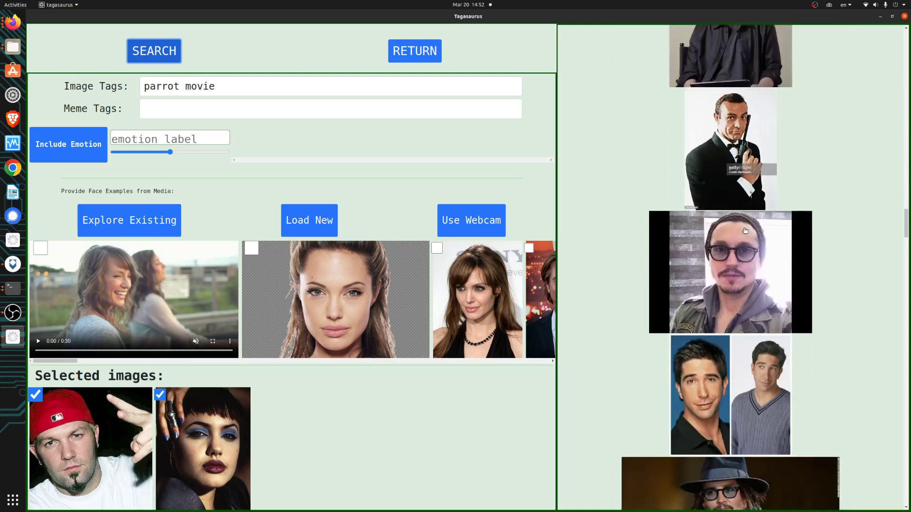
scroll(745, 231, "down", 4)
scroll(745, 231, "down", 10)
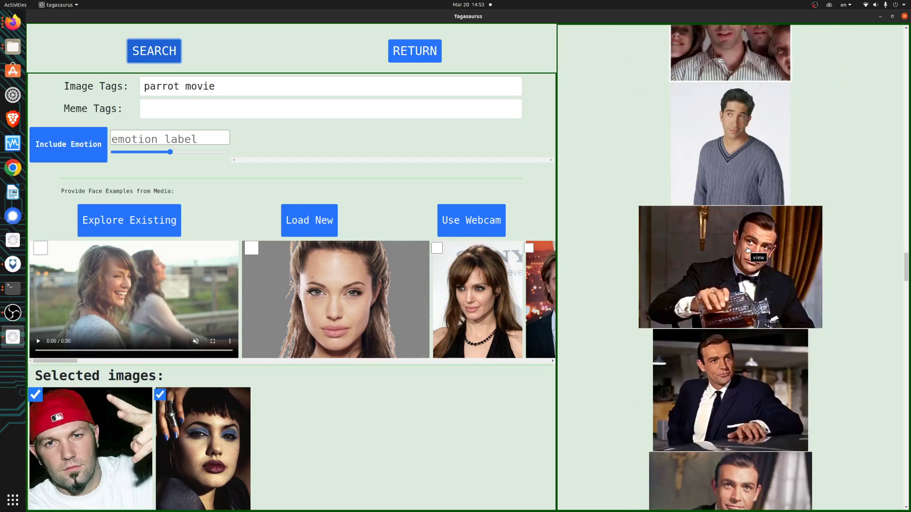
scroll(642, 380, "down", 15)
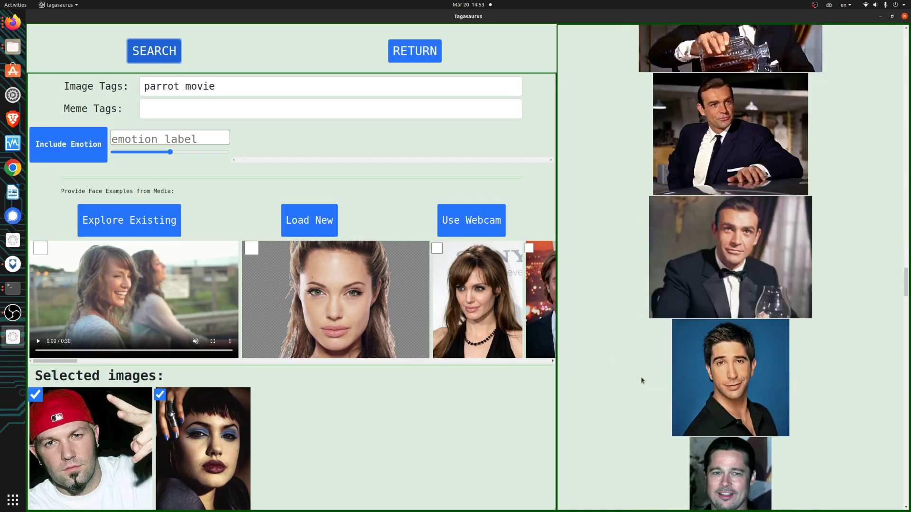
scroll(642, 380, "down", 10)
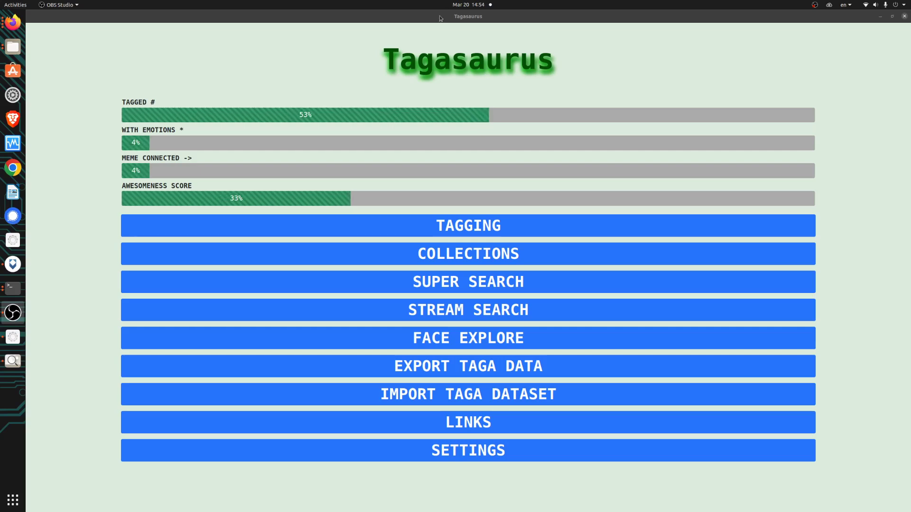
Tile the Tagasaurus window to the right half of the screen and bring up SP02.jpg in Image Viewer beside it
left_click(806, 77)
key("super+Right")
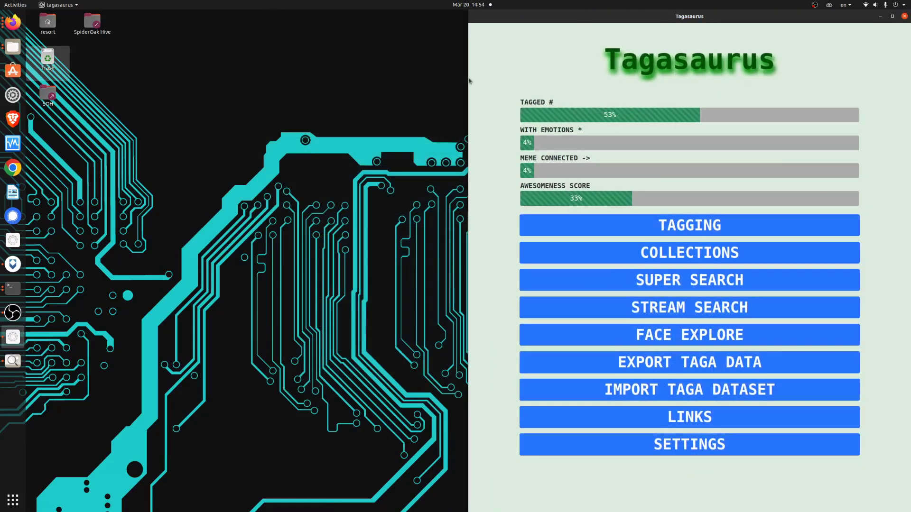
left_click(13, 361)
left_click_drag(316, 37, 334, 45)
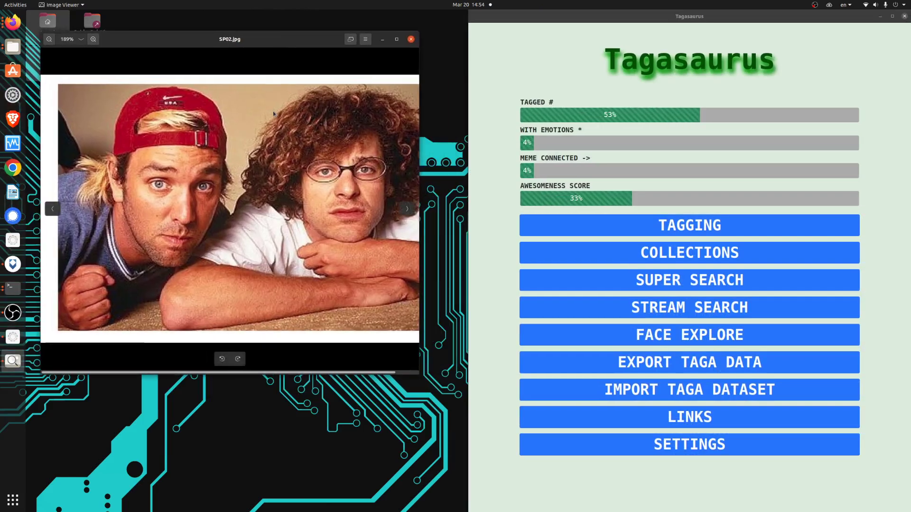
Open Stream Search and set the search type to "Keywords, Images" with the SP02.jpg window as video source
left_click(654, 317)
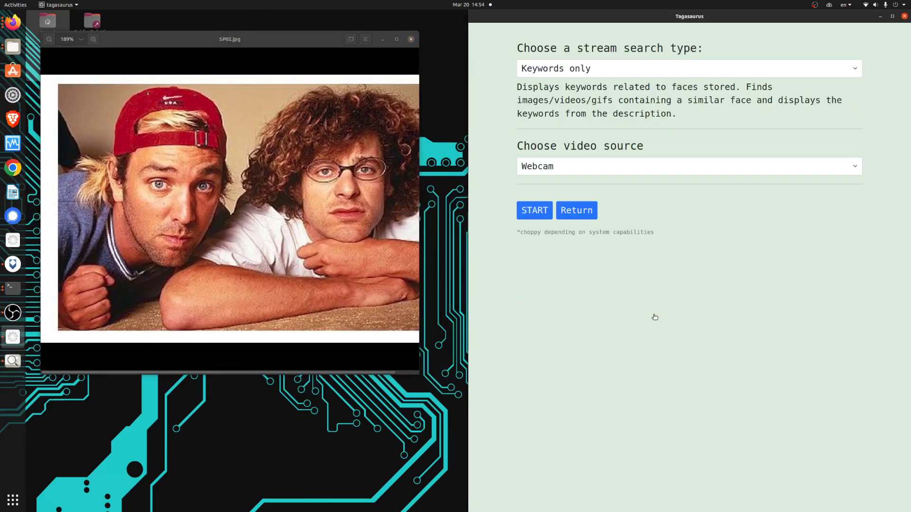
left_click(575, 72)
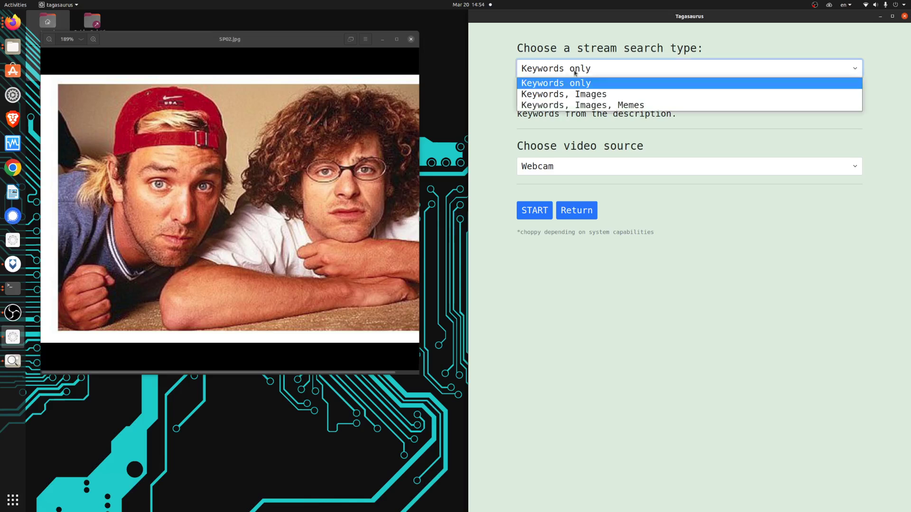
left_click(577, 97)
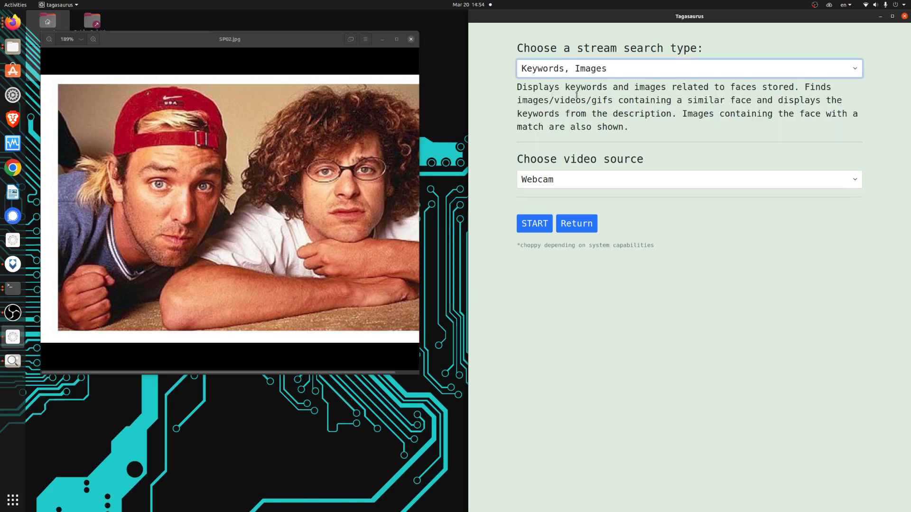
left_click(573, 181)
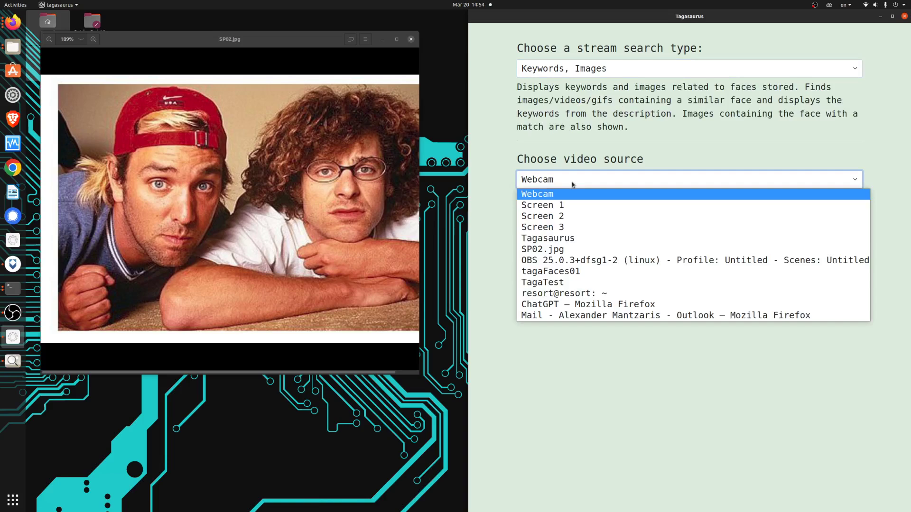
left_click(569, 250)
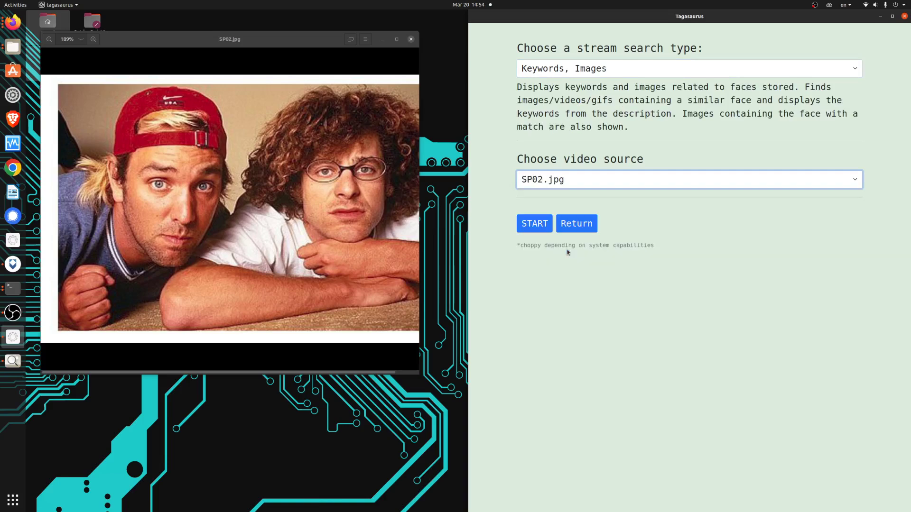
Start the stream search on the SP02.jpg window, widen Tagasaurus, and view the matched "south park heroes" image in its tagging page
left_click(531, 227)
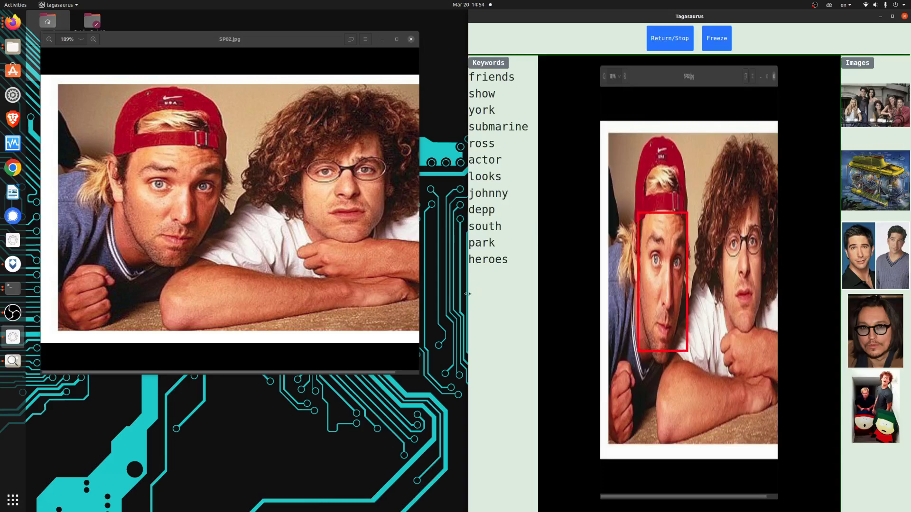
left_click_drag(468, 294, 432, 293)
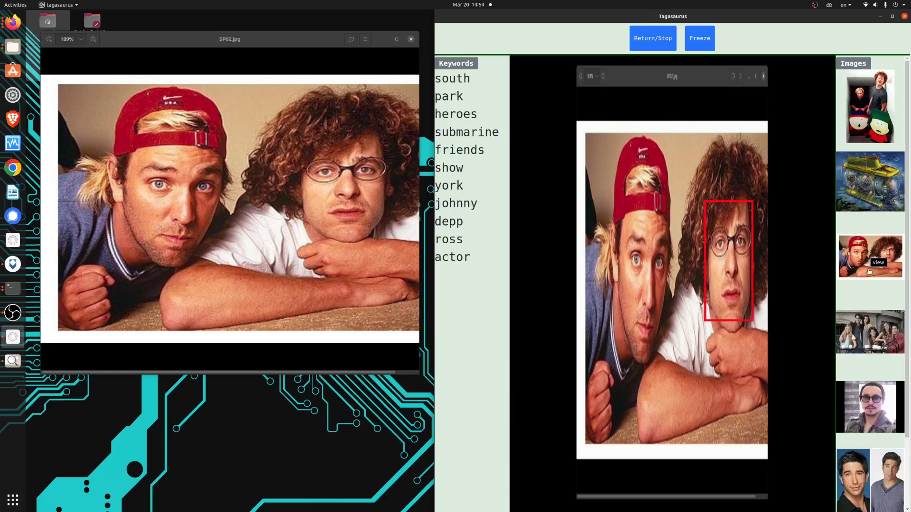
left_click(866, 101)
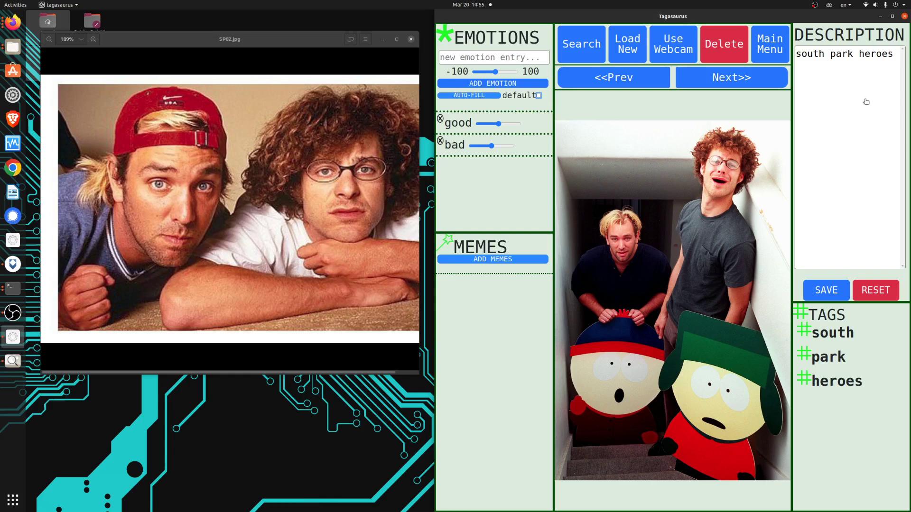
left_click(781, 56)
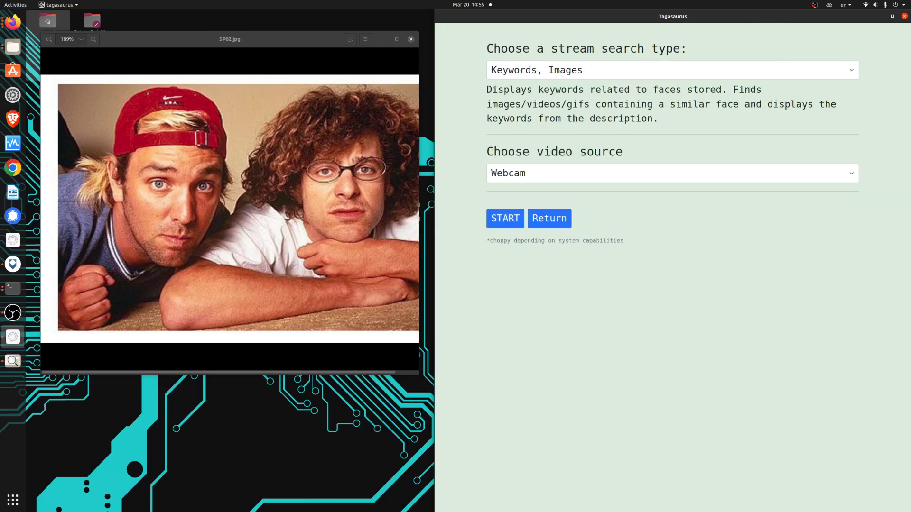
Close SP02.jpg, bring up the sampleRollerCoaster video in VLC media player, and enlarge its window beside Tagasaurus
left_click(411, 39)
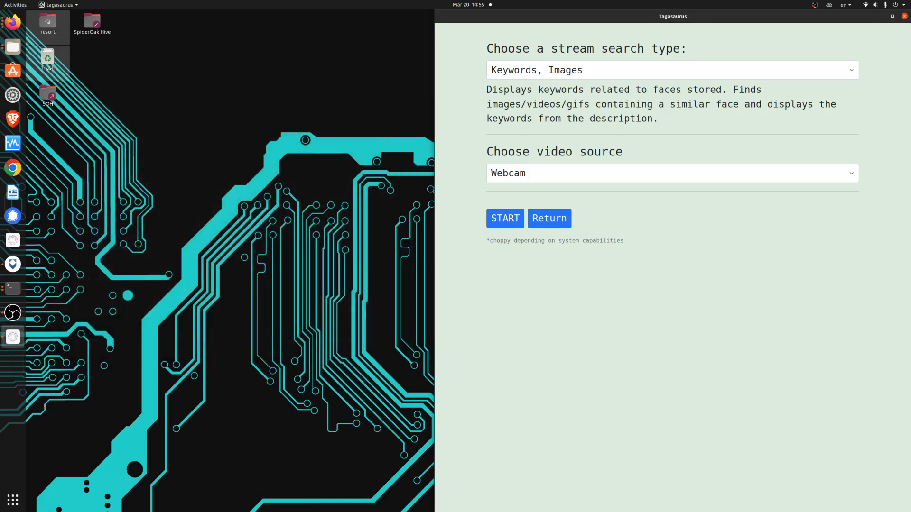
left_click(13, 46)
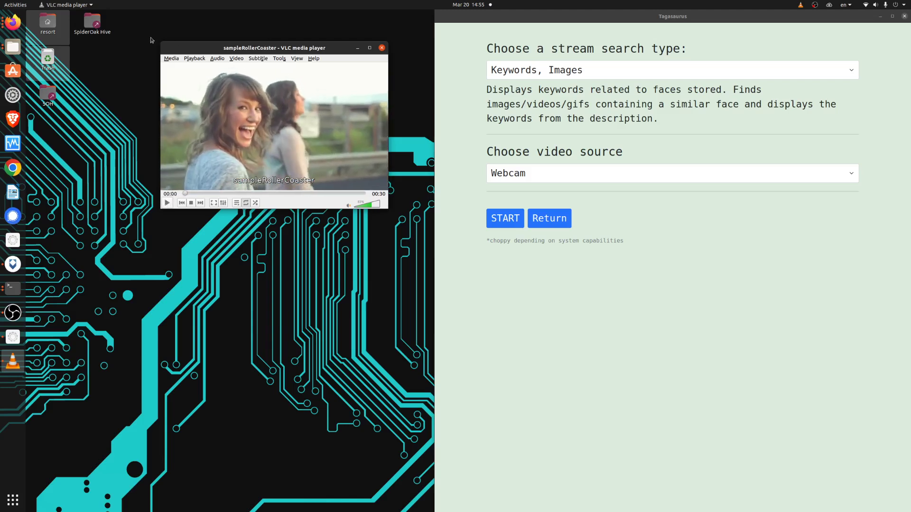
left_click_drag(160, 41, 41, 4)
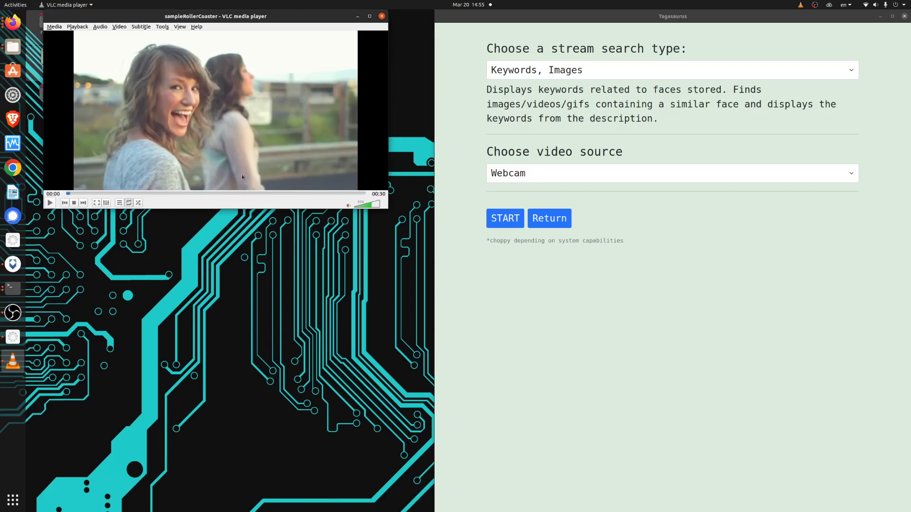
left_click_drag(245, 206, 252, 297)
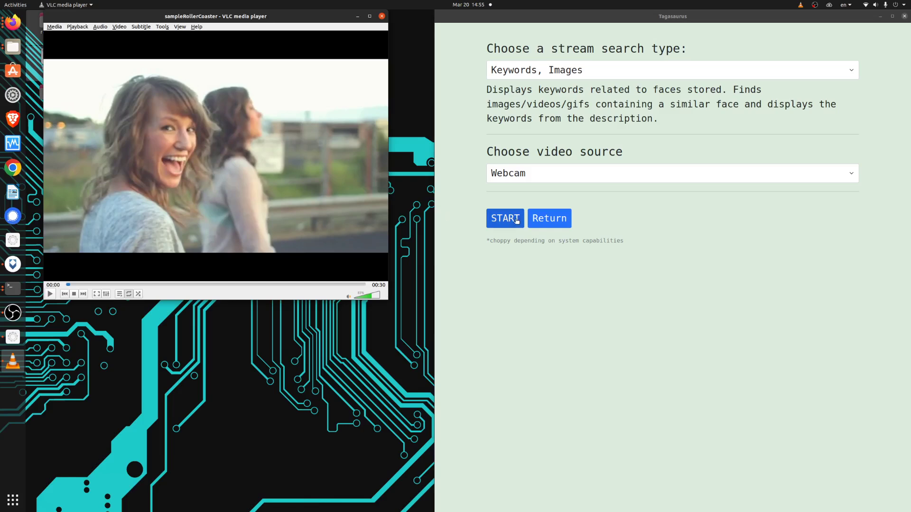
Leave Stream Search and reopen it to refresh the list of available video sources
left_click(520, 177)
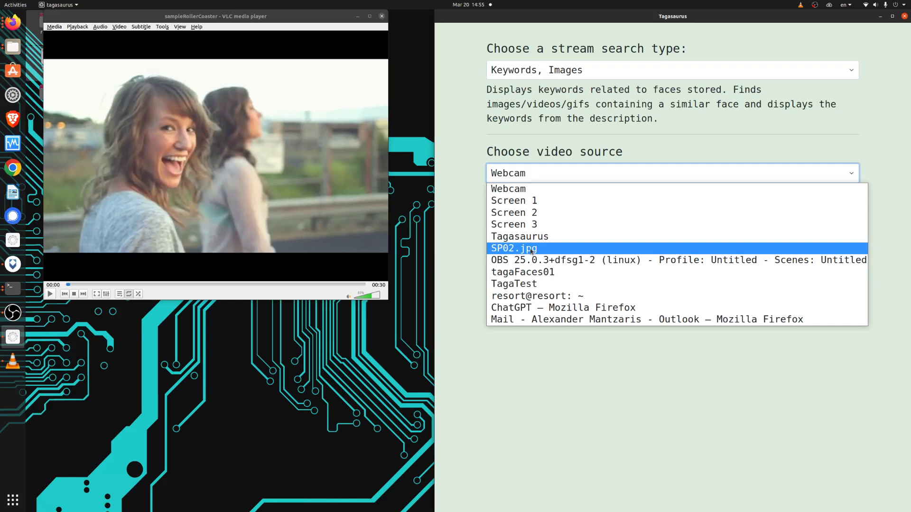
left_click(423, 192)
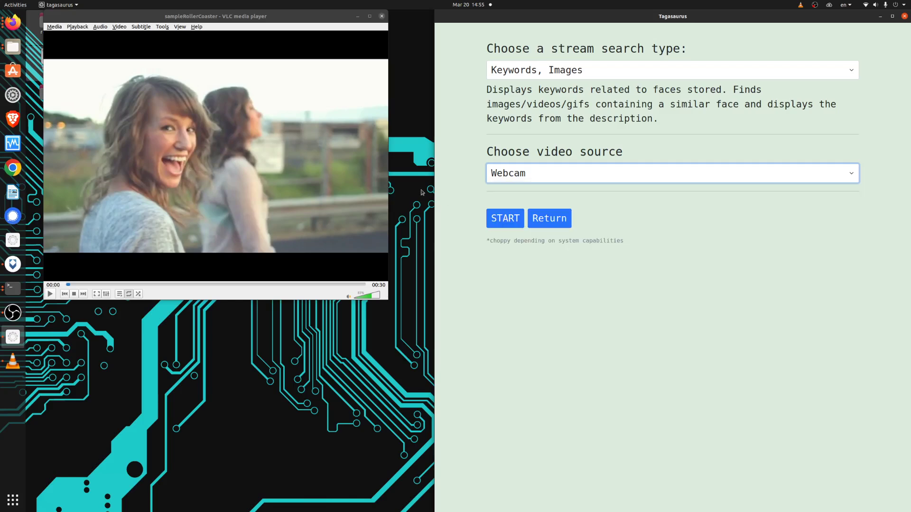
left_click(552, 222)
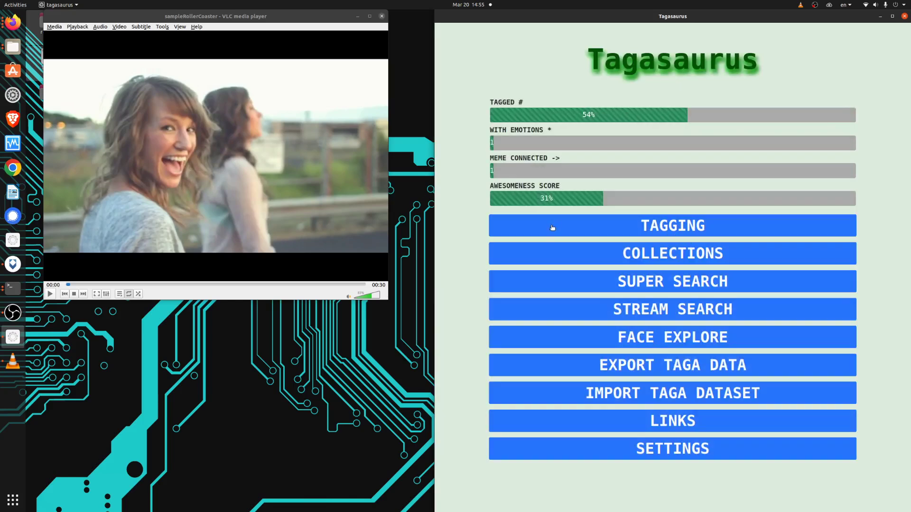
left_click(602, 312)
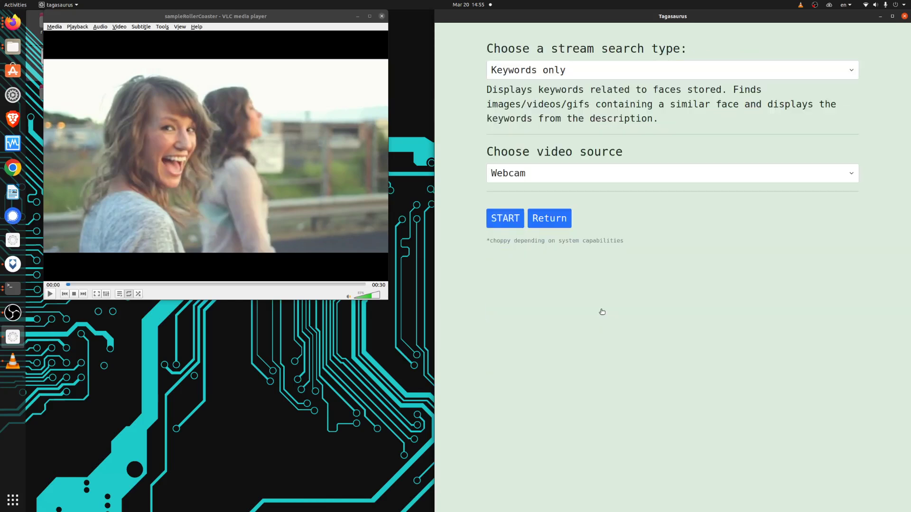
Start a "Keywords, Images" stream search with "sampleRollerCoaster - VLC media player" as the video source
left_click(544, 173)
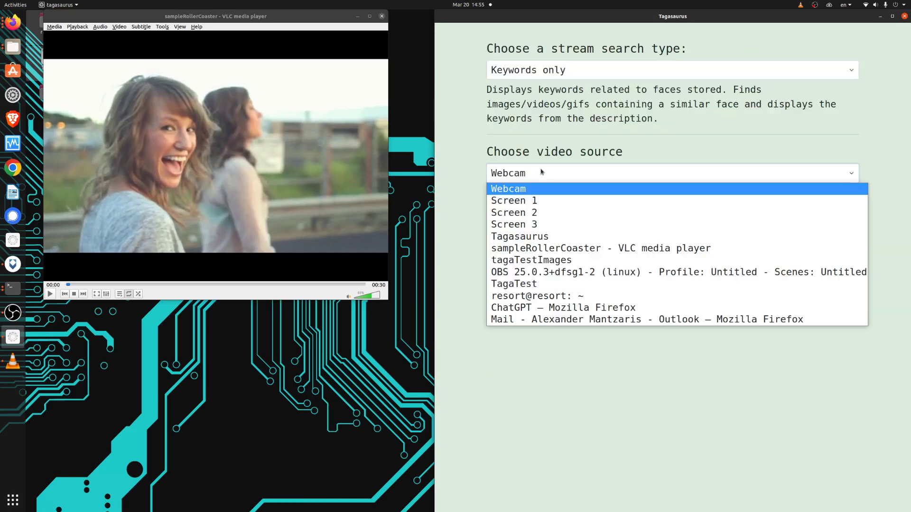
left_click(557, 248)
left_click(531, 75)
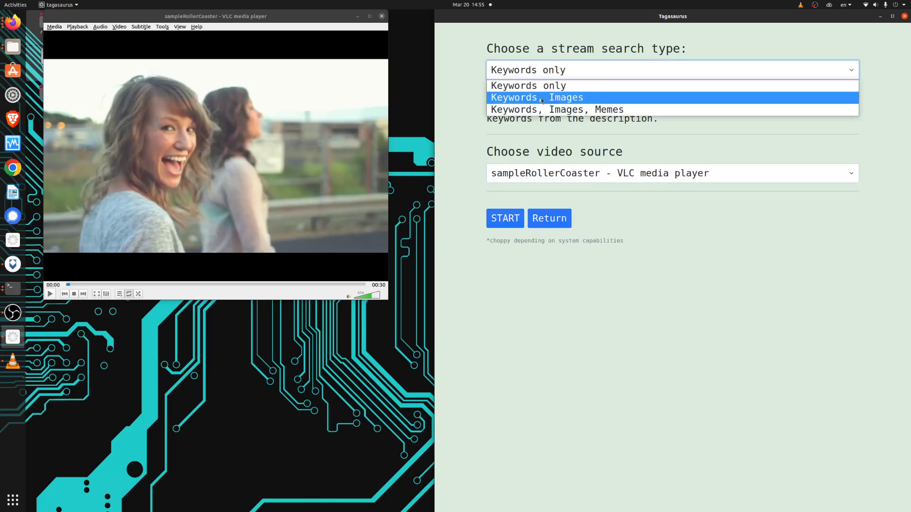
left_click(542, 100)
left_click(503, 233)
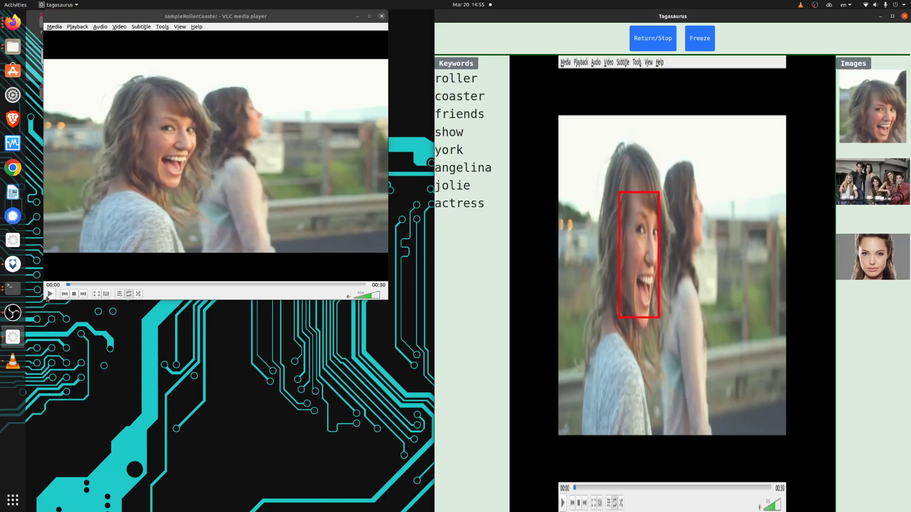
Play and pause the sampleRollerCoaster video to compare the live keywords and images matched to its faces
left_click(50, 294)
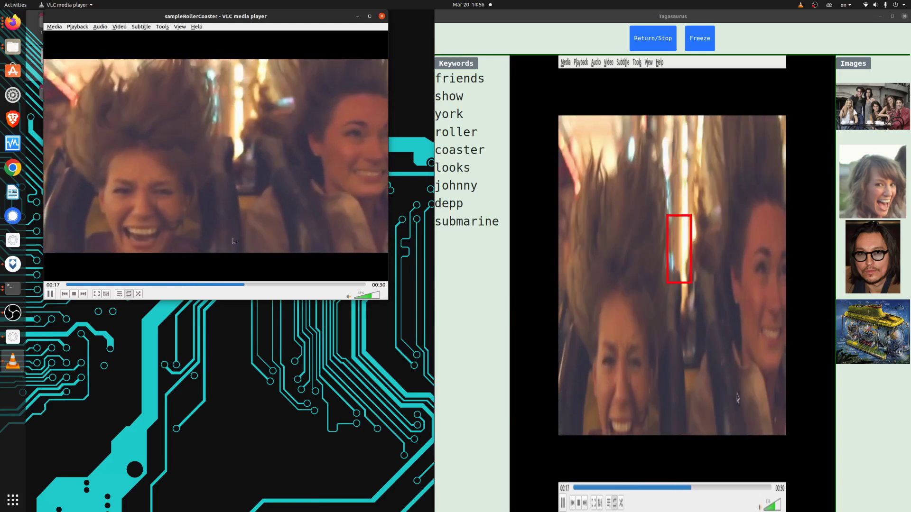
left_click(50, 294)
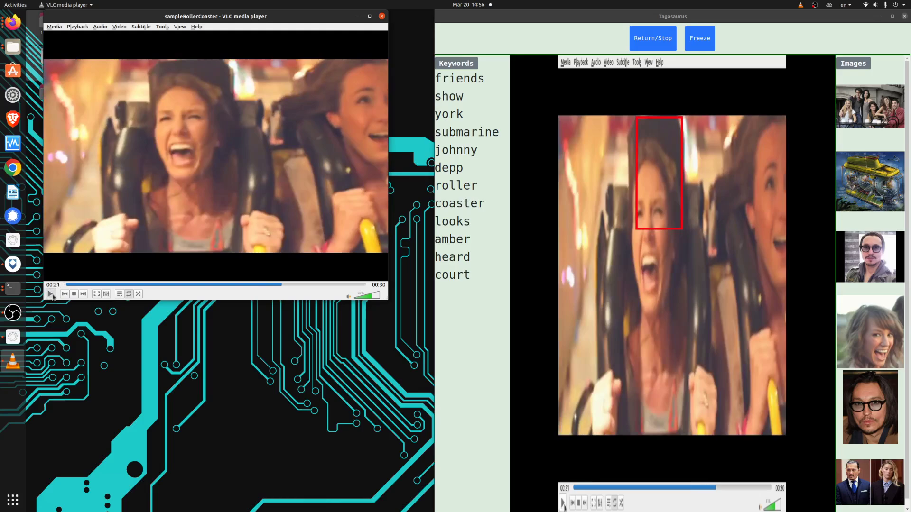
left_click(50, 294)
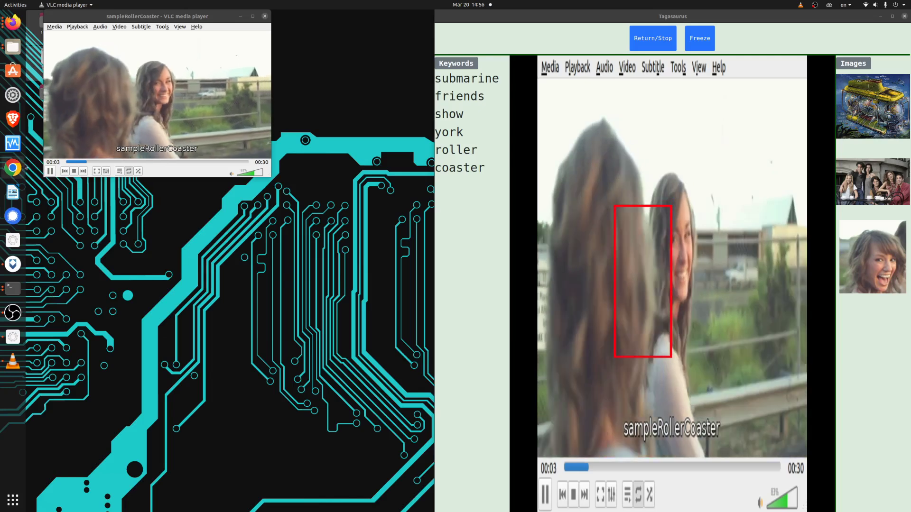
left_click(53, 170)
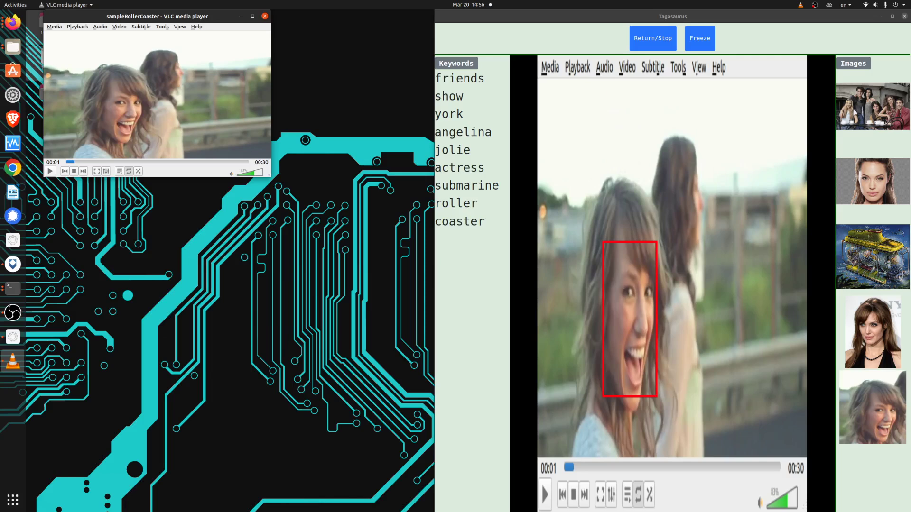
Open the matched "roller coaster" image from the stream results in its tagging page and return to the main menu
left_click(874, 427)
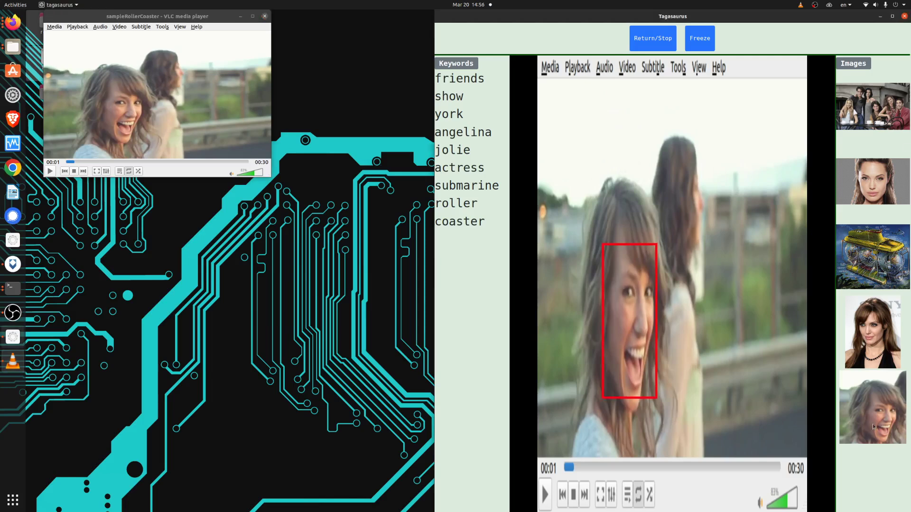
left_click(874, 427)
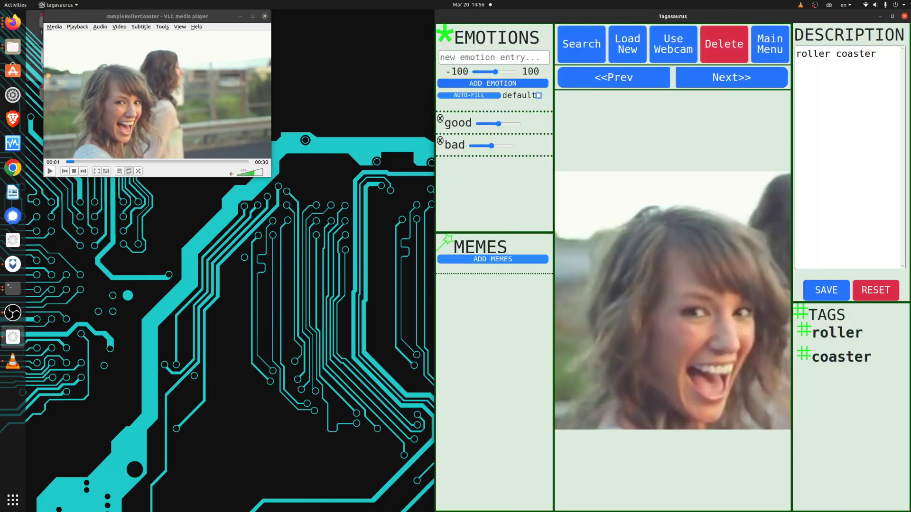
left_click(768, 52)
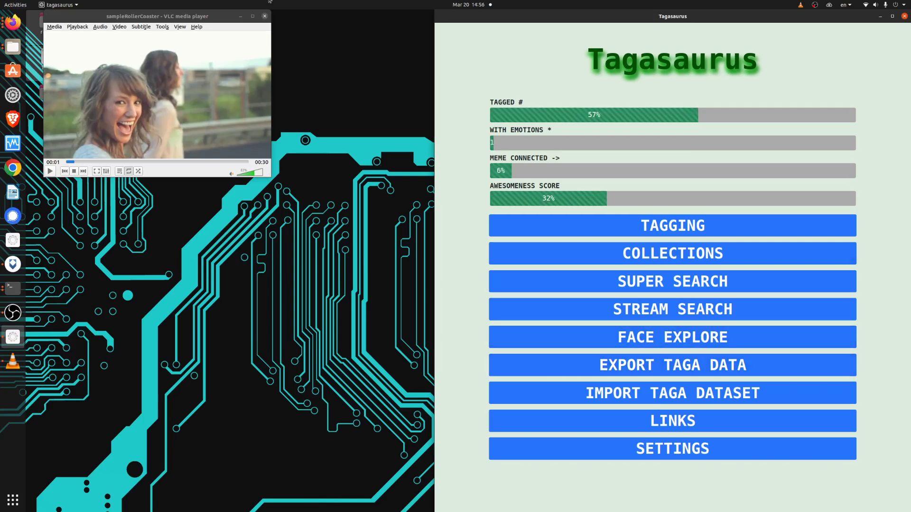
Close the VLC video, maximize the Tagasaurus window, and open Face Explore
left_click(264, 17)
double_click(483, 15)
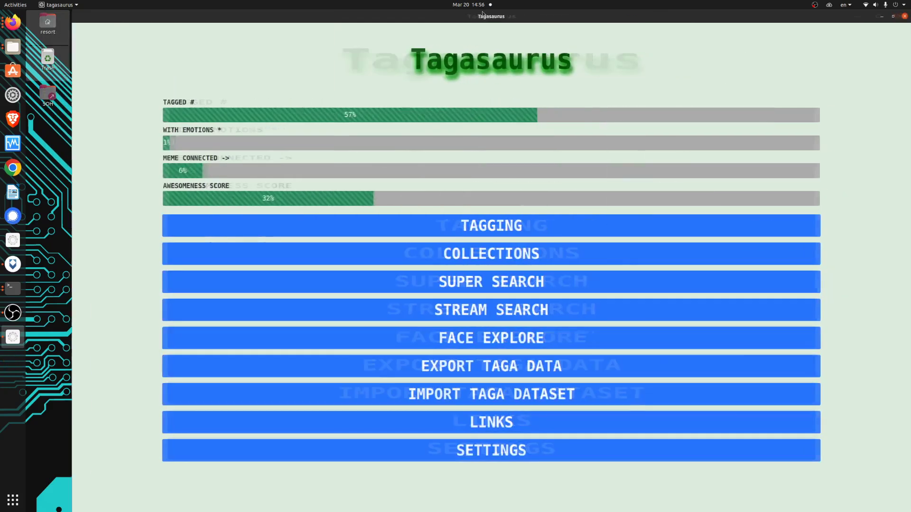
left_click(460, 339)
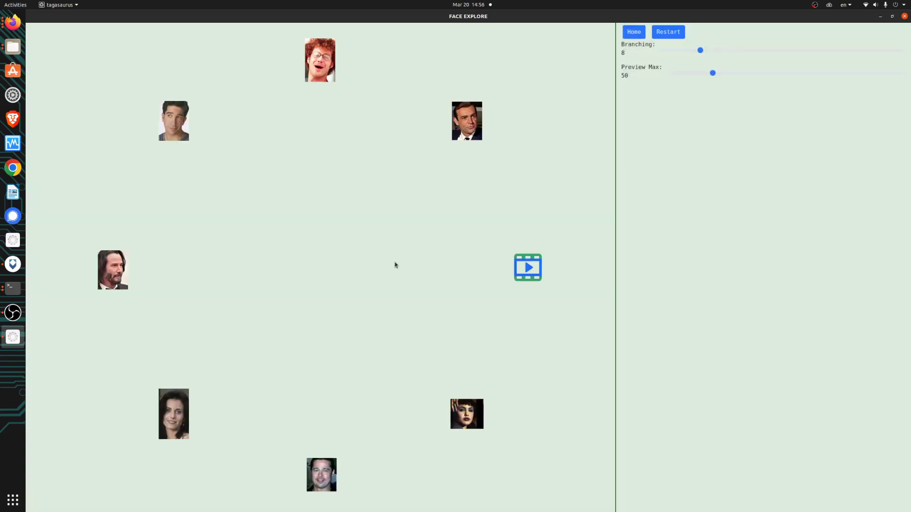
Expand the face node of the man in the dark suit and review the ranked images similar to his face
scroll(395, 264, "down", 3)
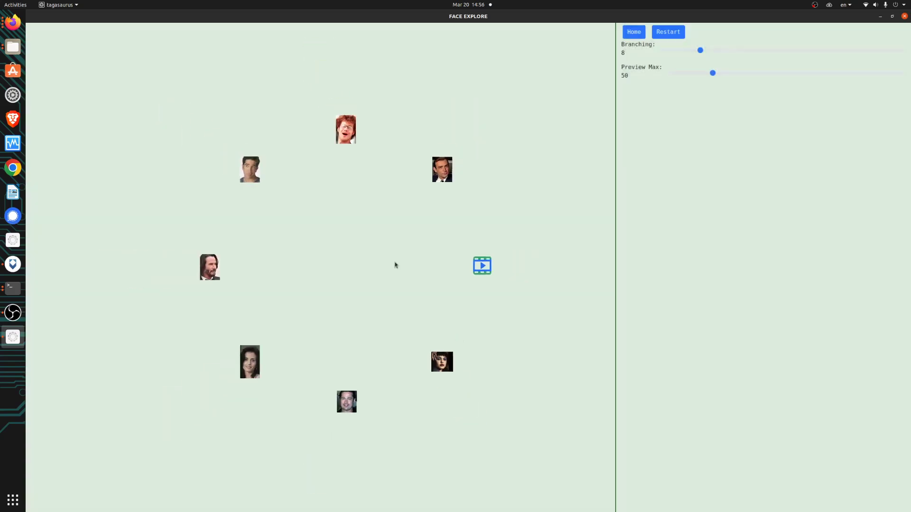
left_click(448, 176)
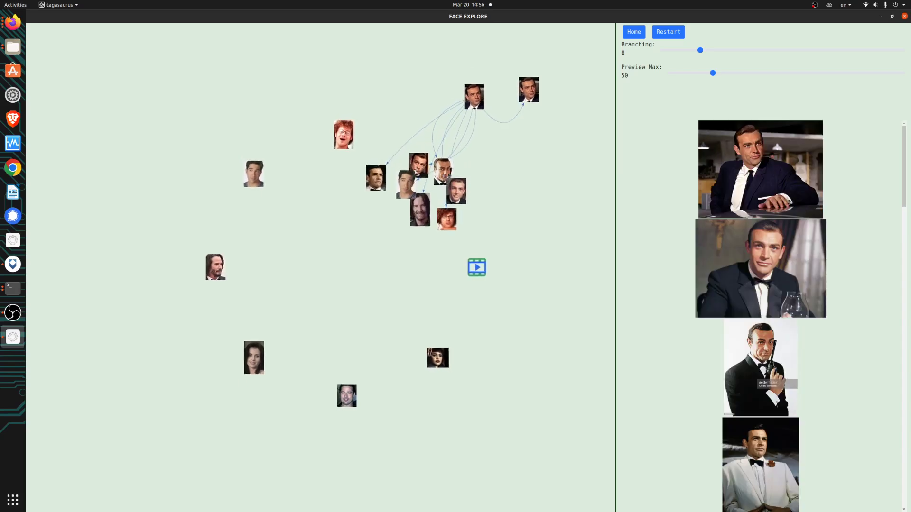
scroll(707, 277, "down", 10)
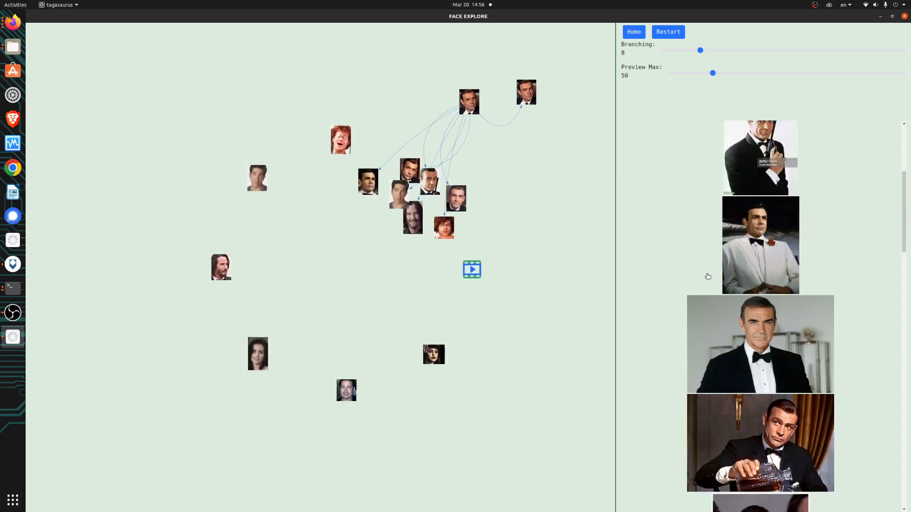
scroll(707, 275, "down", 5)
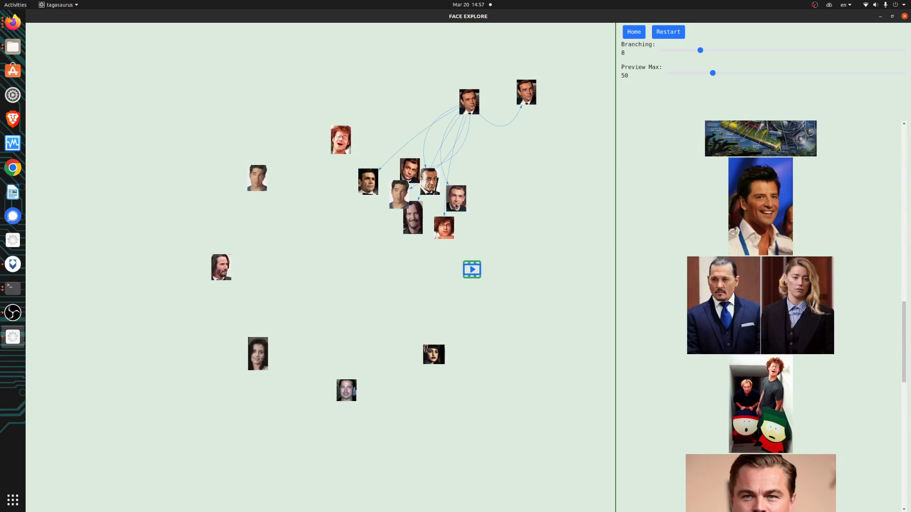
Move two linked face nodes apart in the graph and expand the smiling long-haired man's and the dark-haired woman's nodes
left_click_drag(456, 206, 531, 163)
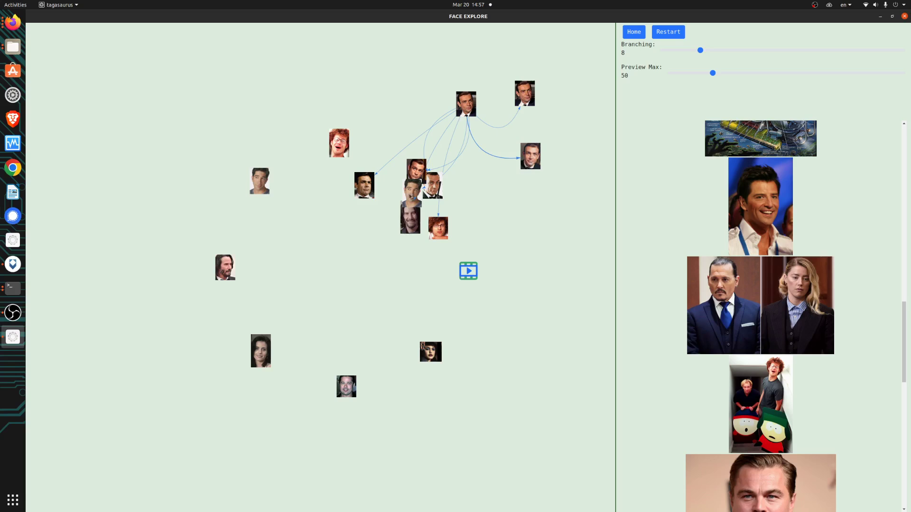
left_click_drag(410, 197, 431, 60)
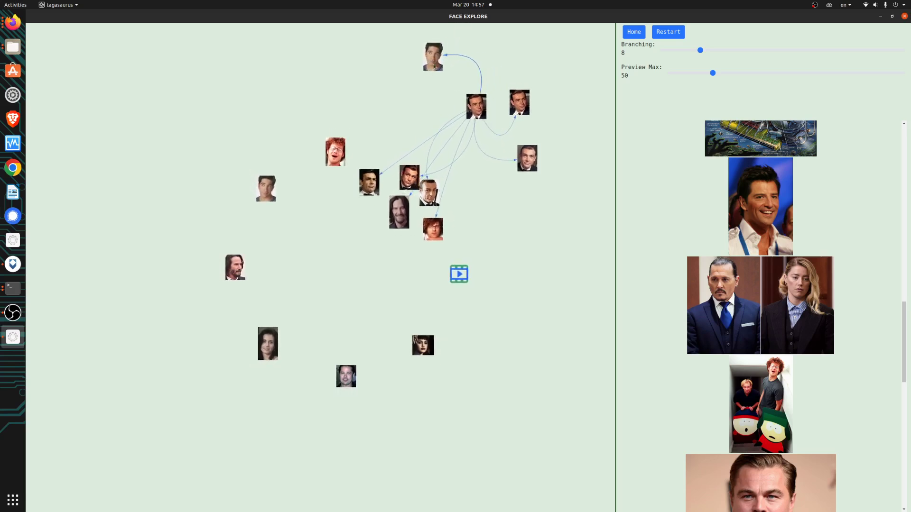
left_click(399, 222)
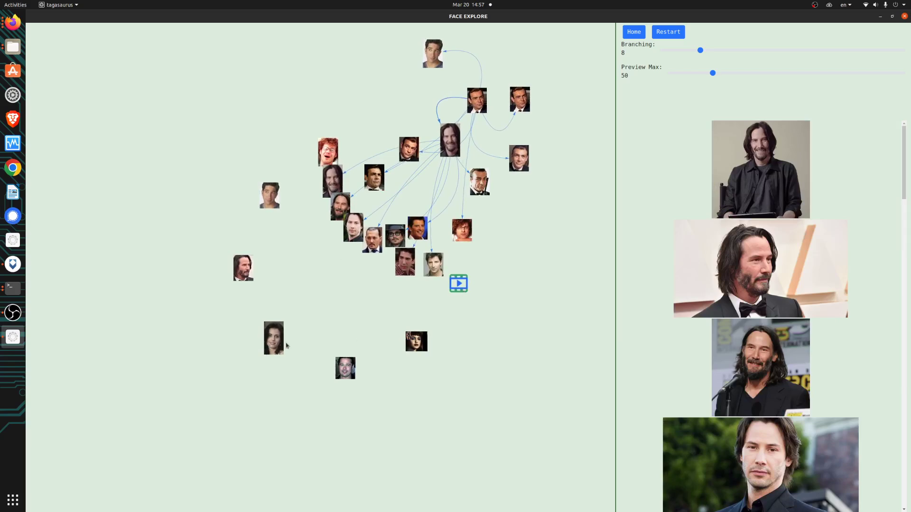
left_click(415, 345)
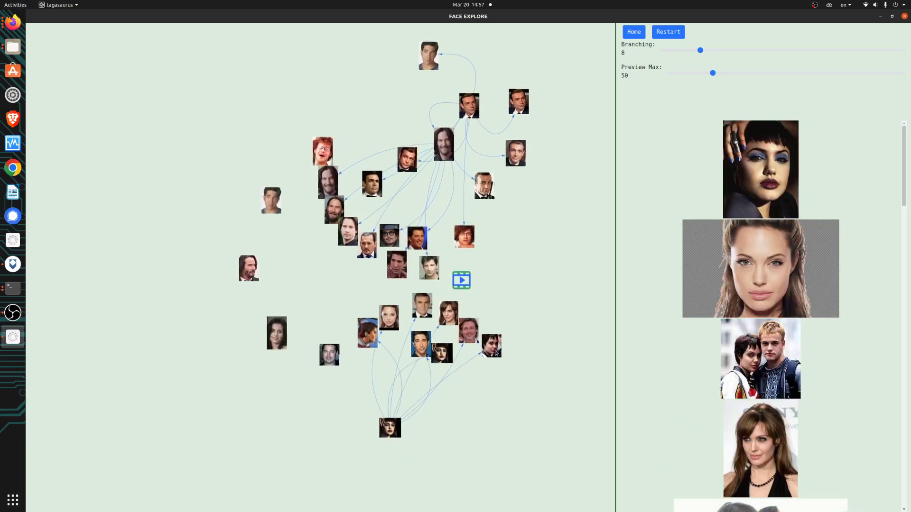
Expand the video node in the face graph and preview its roller coaster video along with the other matched media
left_click(462, 280)
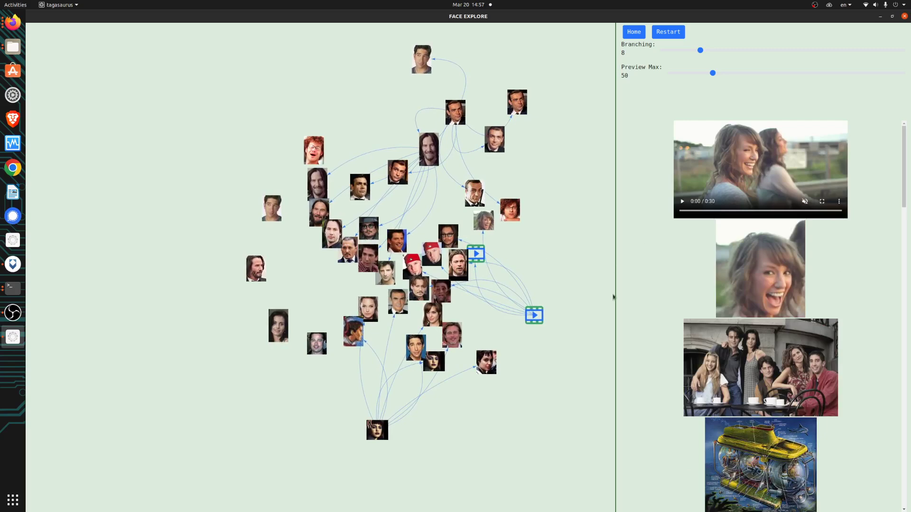
left_click(683, 202)
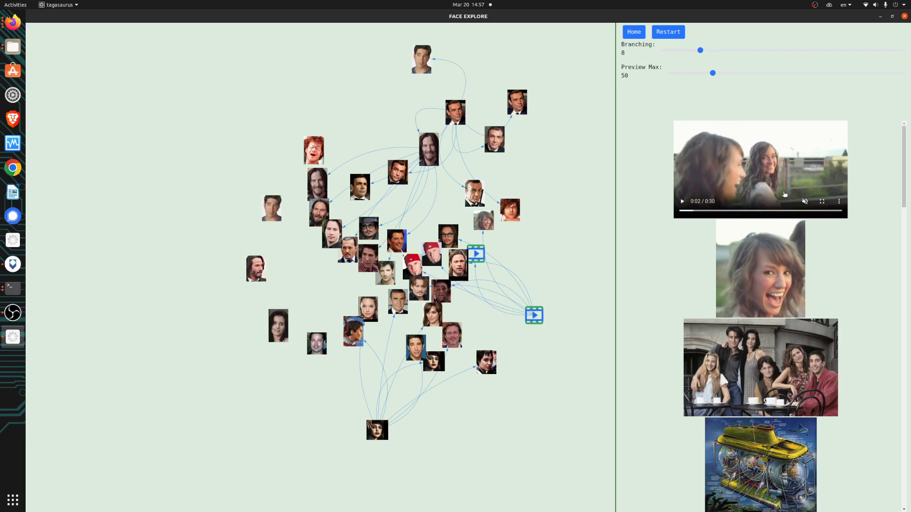
scroll(799, 251, "down", 10)
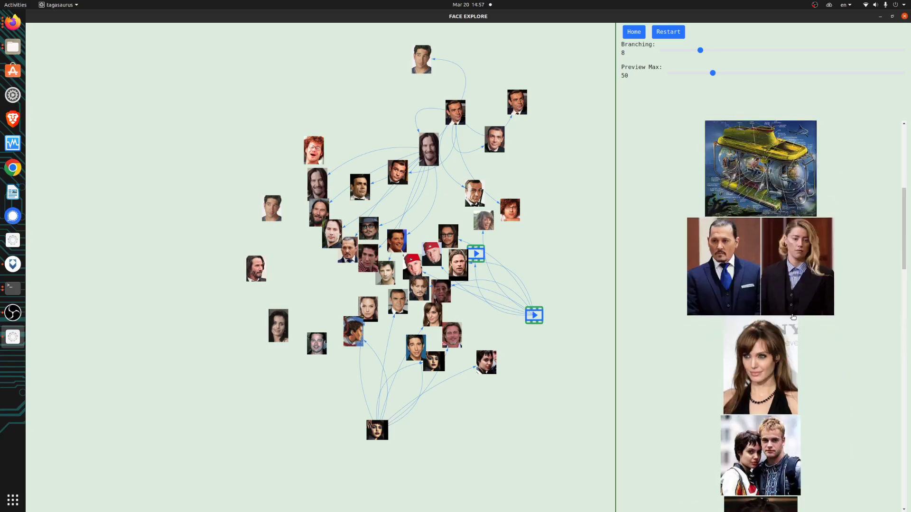
Spread the face graph into separate clusters by moving the dark-lit face, the man in the dark suit, and the video node apart
scroll(793, 317, "up", 6)
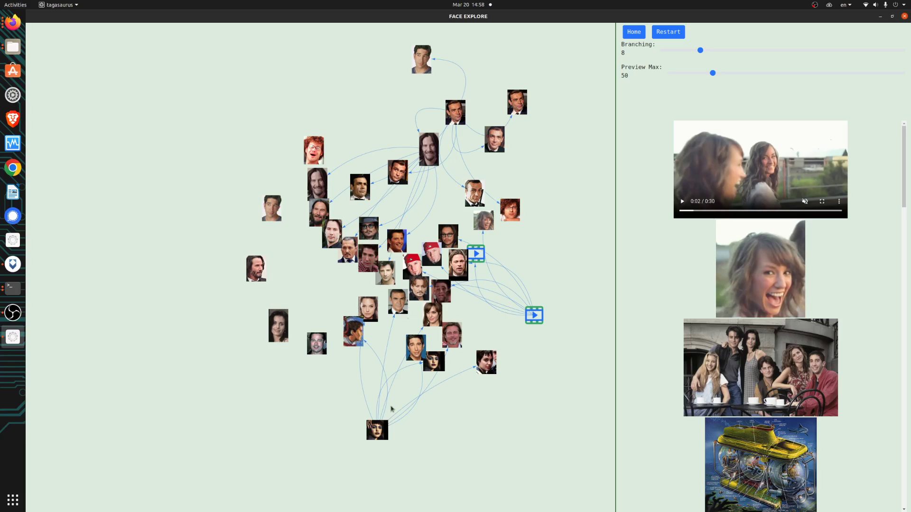
left_click_drag(378, 437, 180, 446)
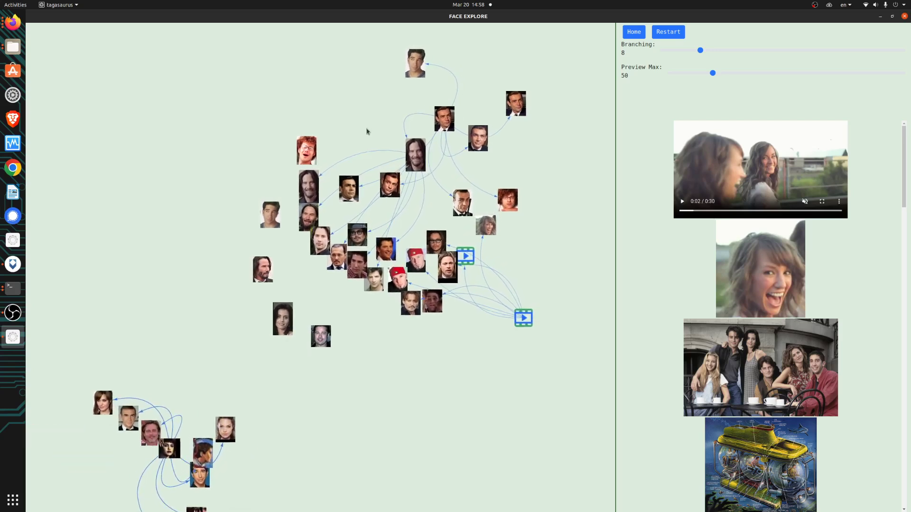
left_click_drag(443, 118, 497, 15)
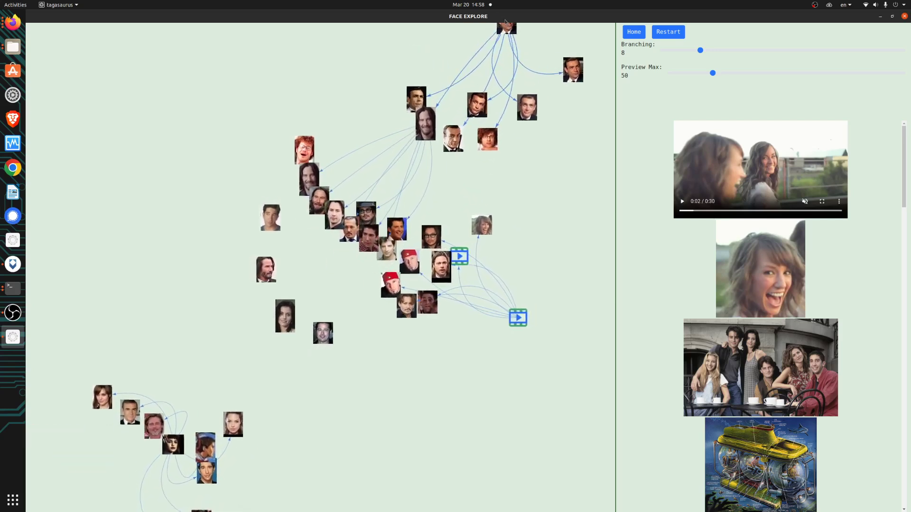
scroll(490, 77, "down", 5)
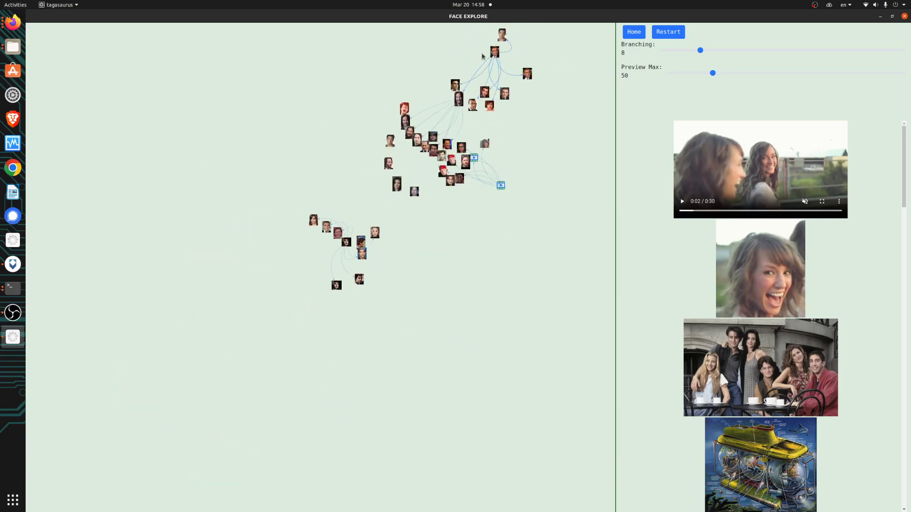
left_click_drag(482, 54, 536, 60)
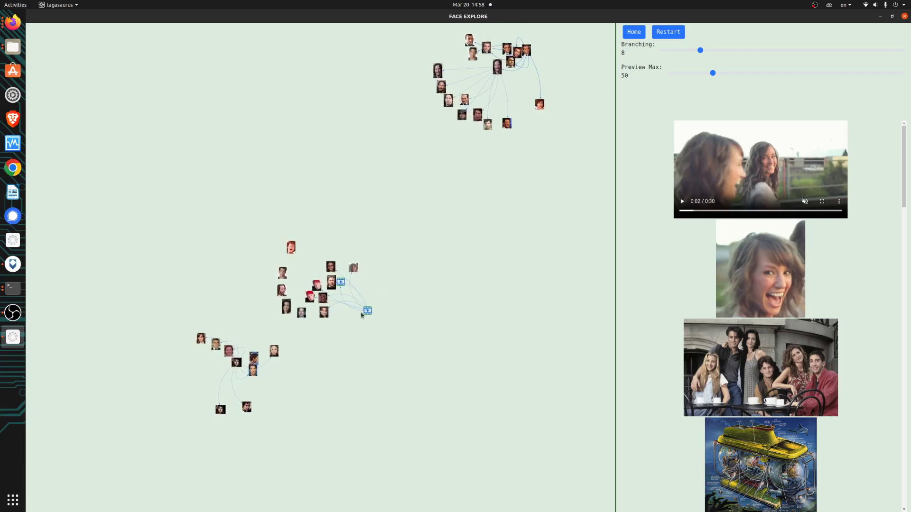
left_click_drag(362, 315, 508, 306)
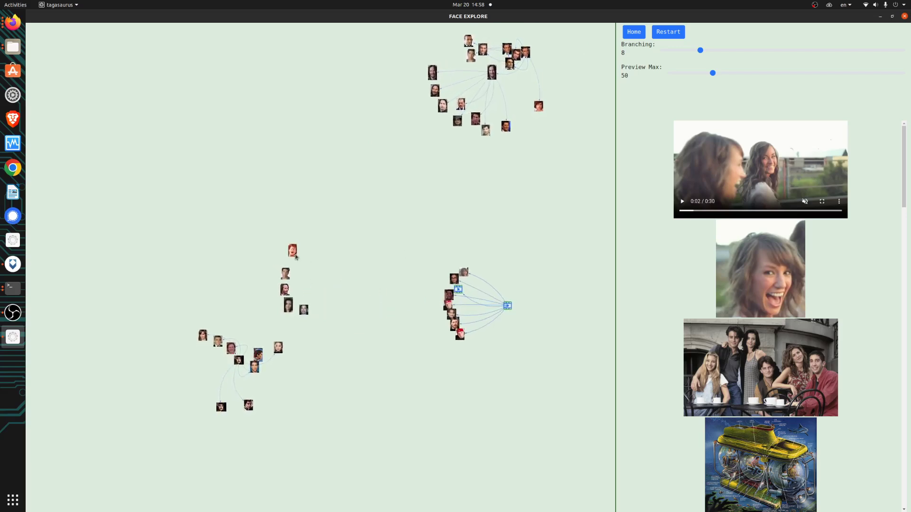
Move and expand the laughing red-haired man's node, open the matched photo of the men in red cap and glasses, and return to the main menu
left_click_drag(292, 254, 186, 143)
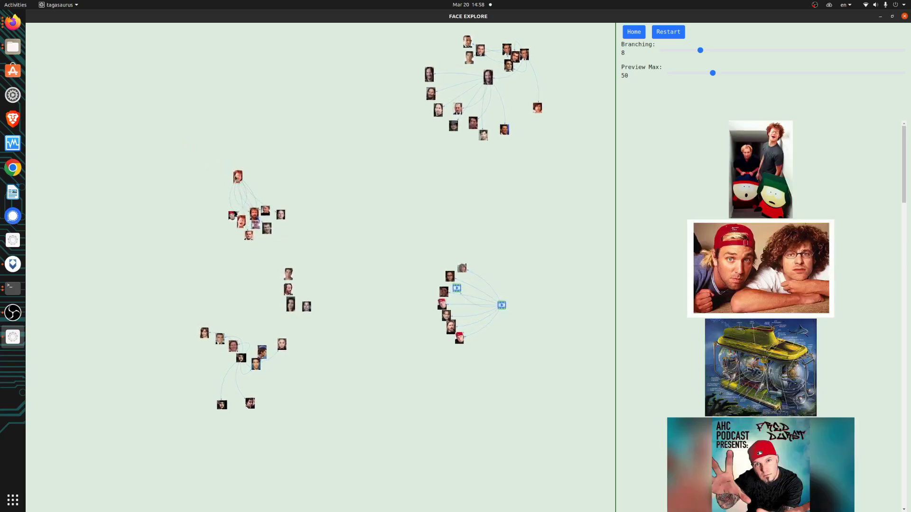
left_click_drag(235, 175, 184, 128)
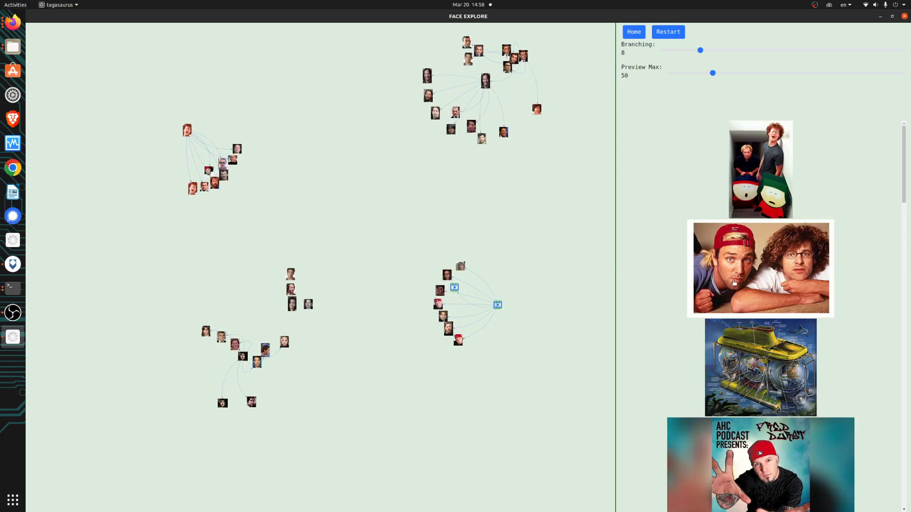
scroll(740, 292, "down", 5)
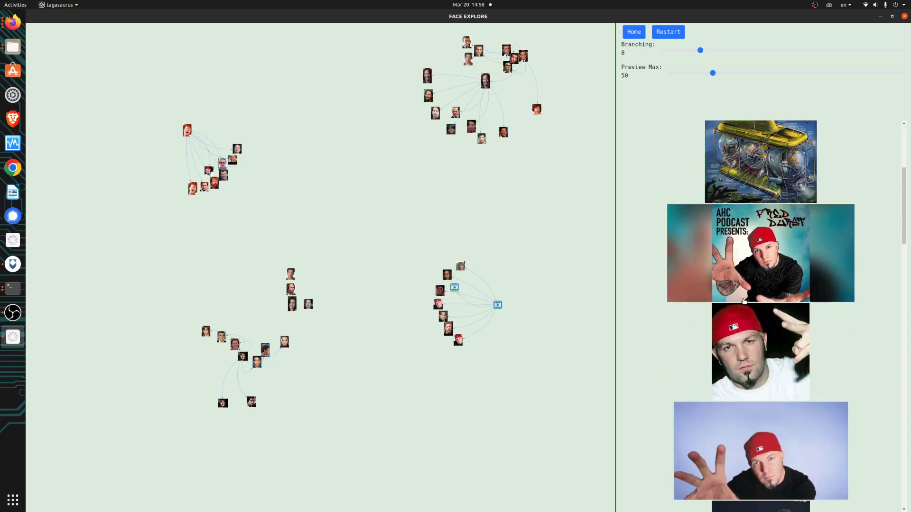
scroll(745, 300, "up", 5)
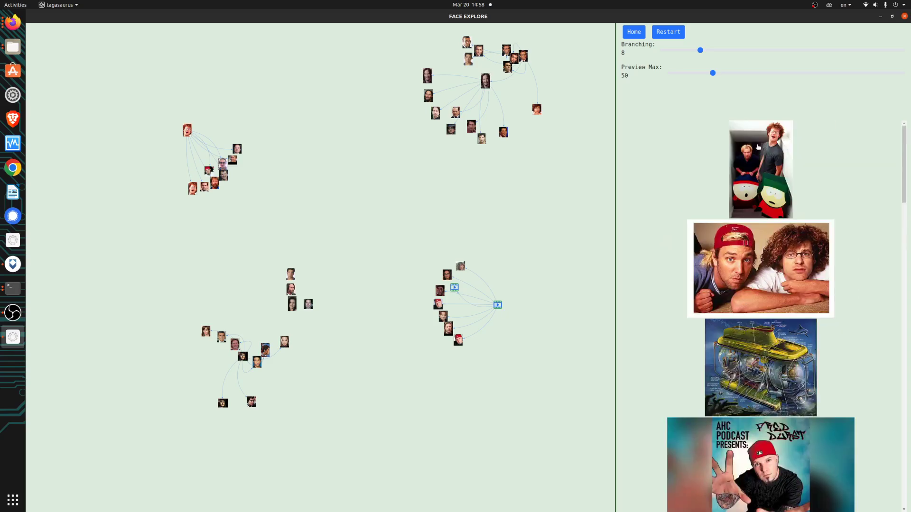
left_click(763, 269)
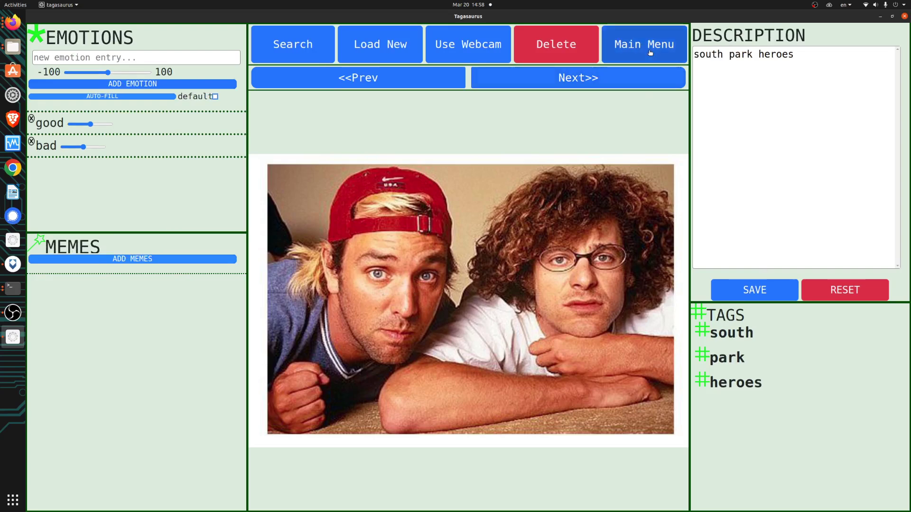
left_click(650, 51)
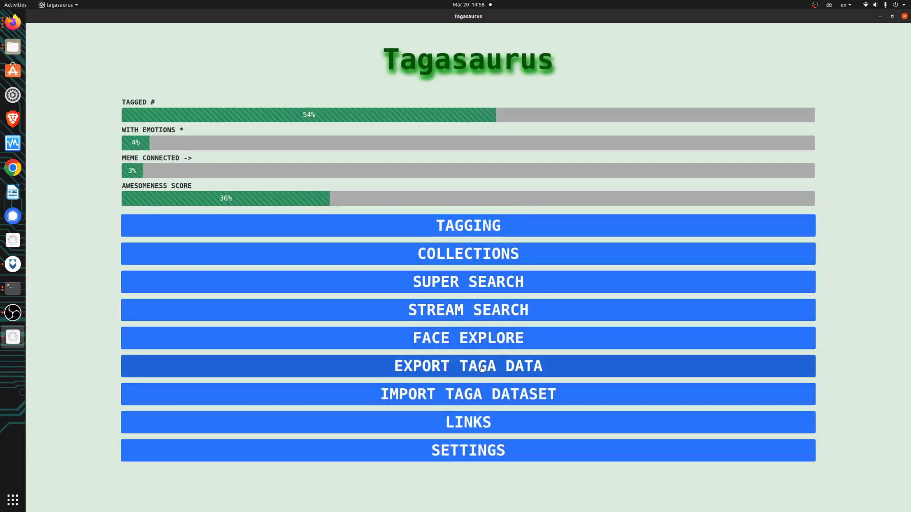
View the Taga data export page with the .db SQLite option included, and the import page, returning to the main page without exporting or importing
left_click(482, 369)
left_click(249, 203)
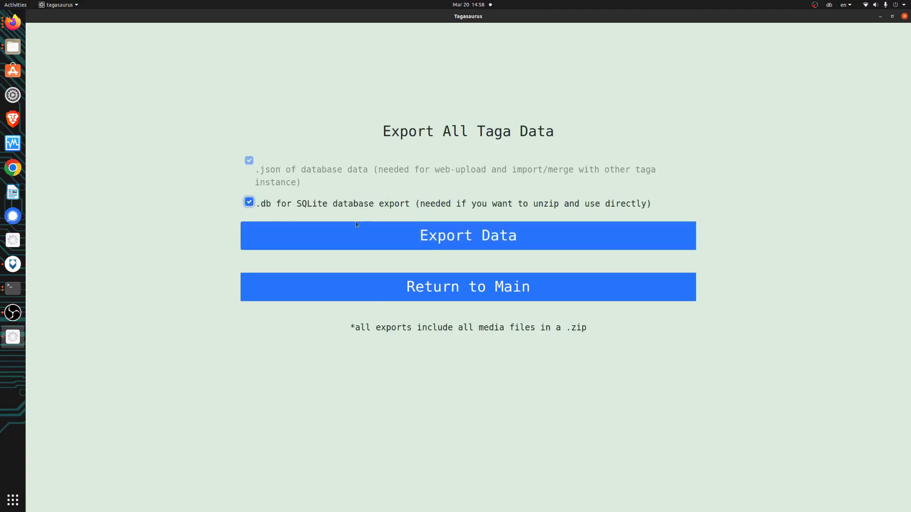
left_click(441, 294)
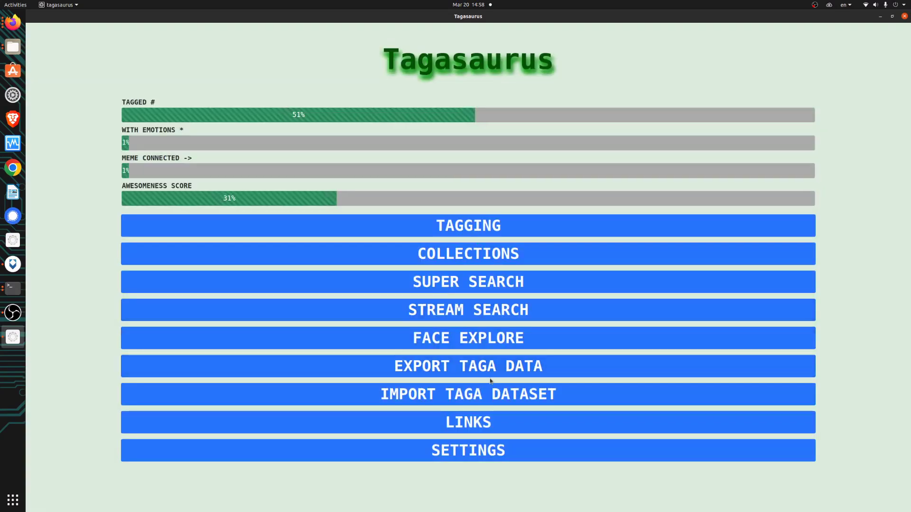
left_click(489, 393)
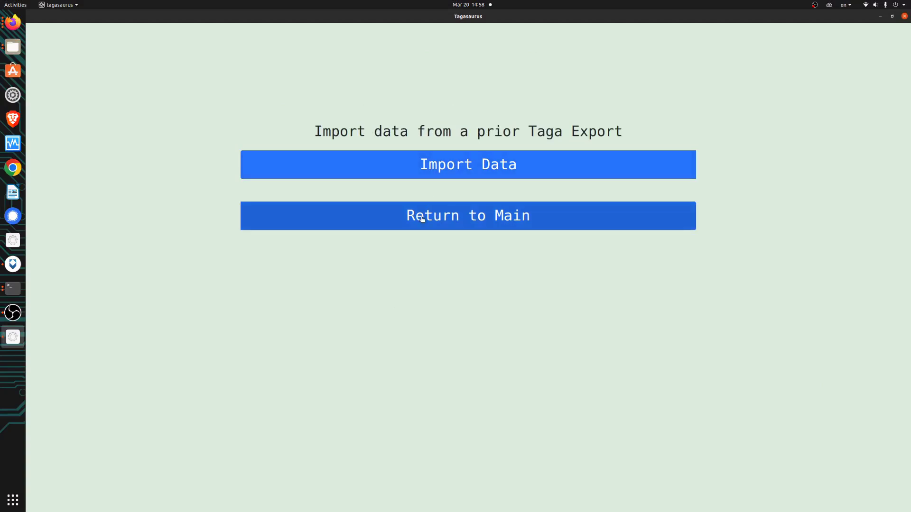
left_click(457, 224)
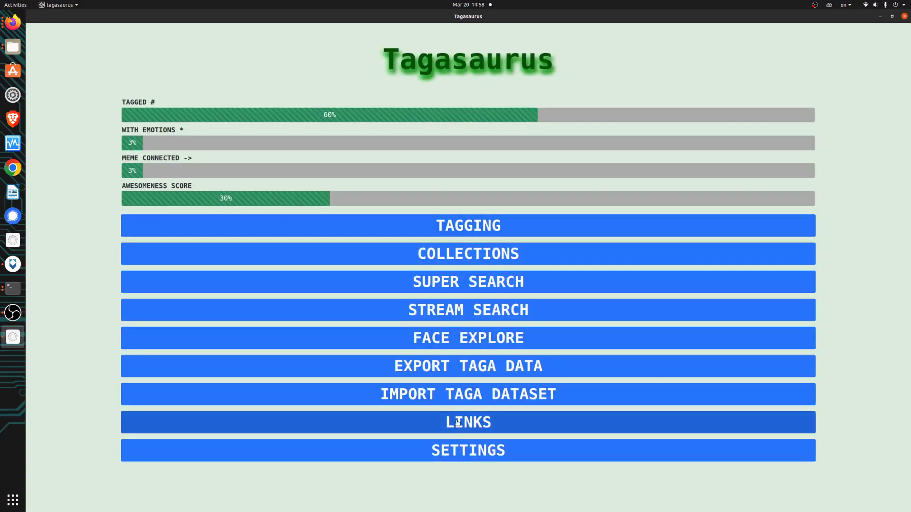
Review the project's Links page, including the Google Scholar papers and social media entries, and return to the main page
left_click(457, 423)
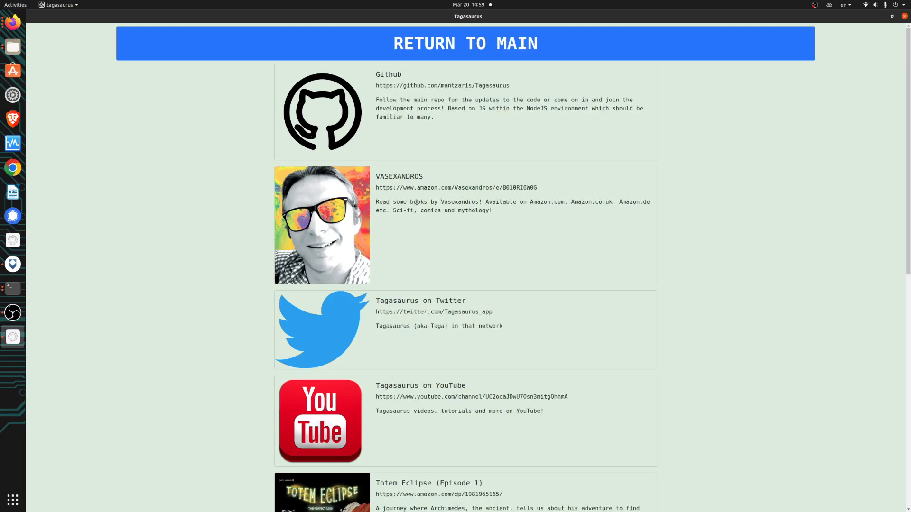
scroll(484, 337, "down", 5)
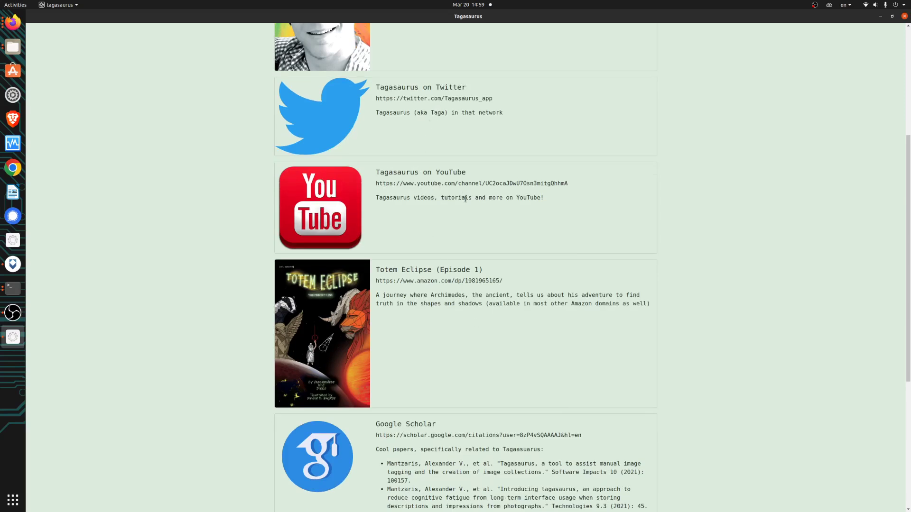
scroll(465, 199, "down", 6)
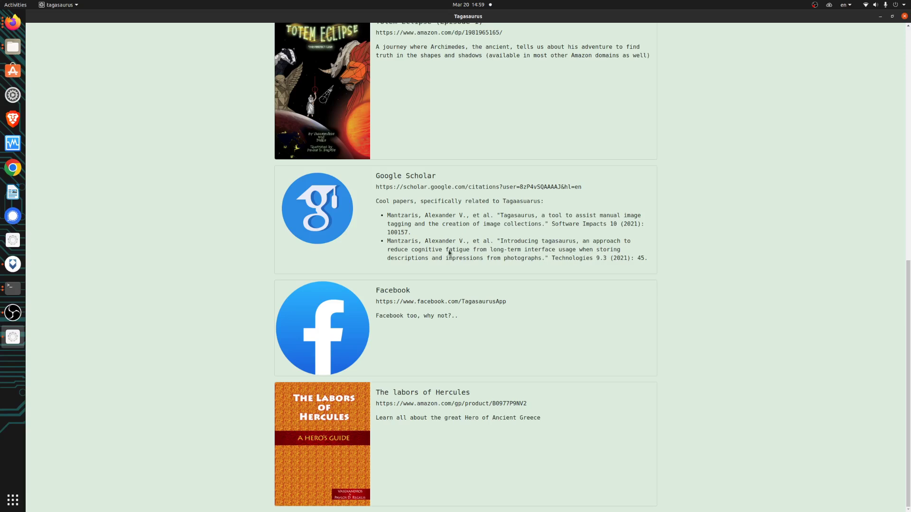
left_click_drag(387, 215, 429, 239)
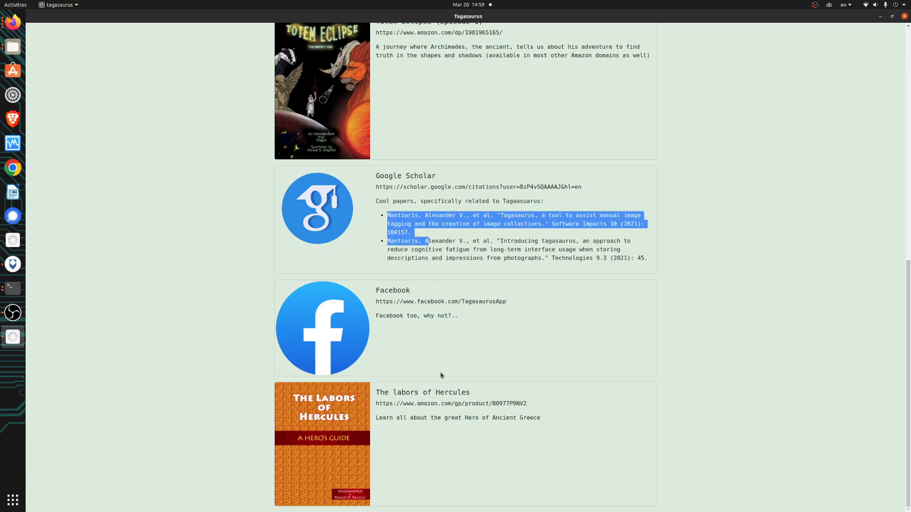
left_click(439, 405)
key("Escape")
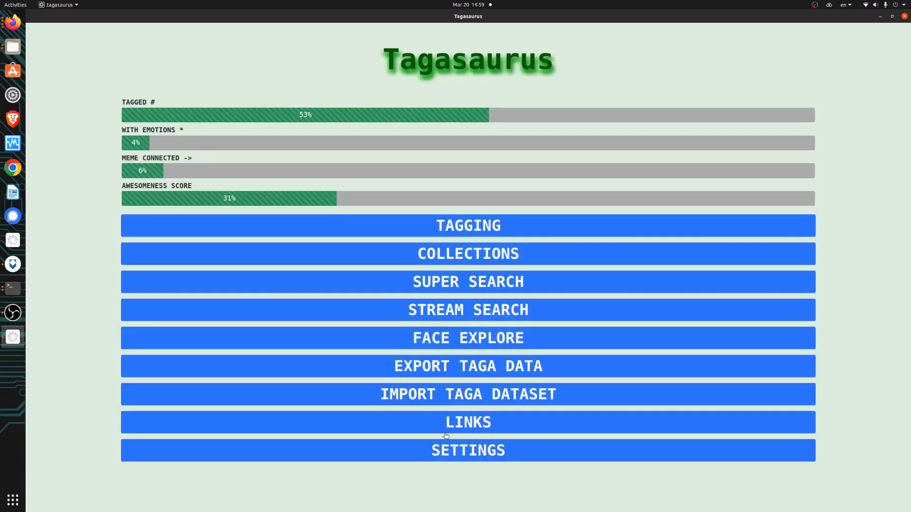
Set the application's font family to San-serif in the settings and return to the main page
left_click(450, 451)
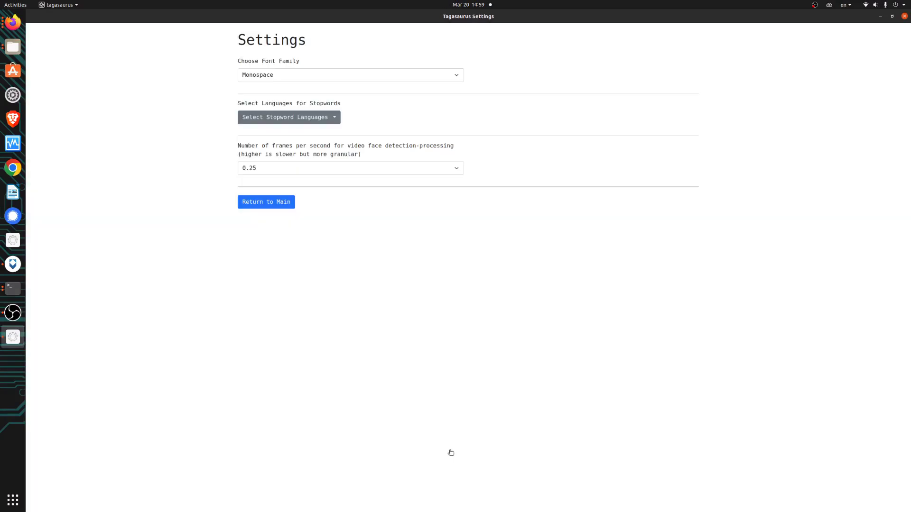
left_click(301, 79)
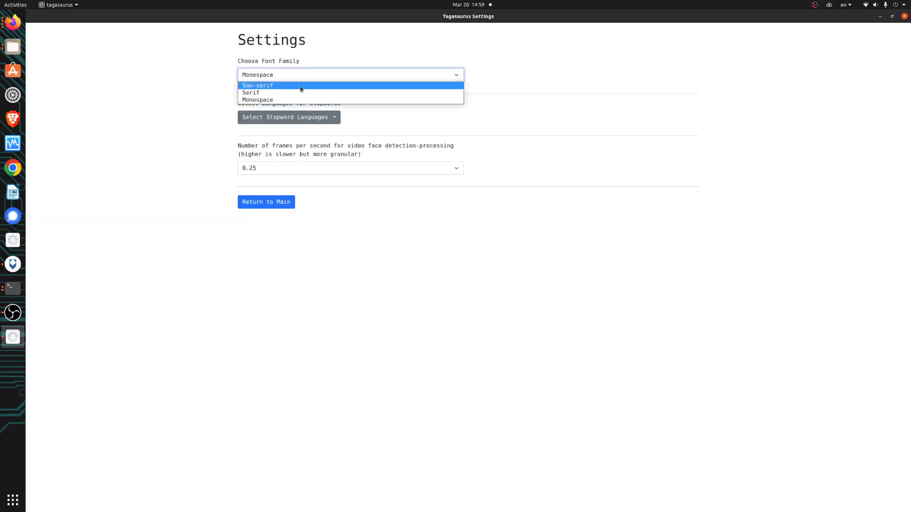
left_click(301, 86)
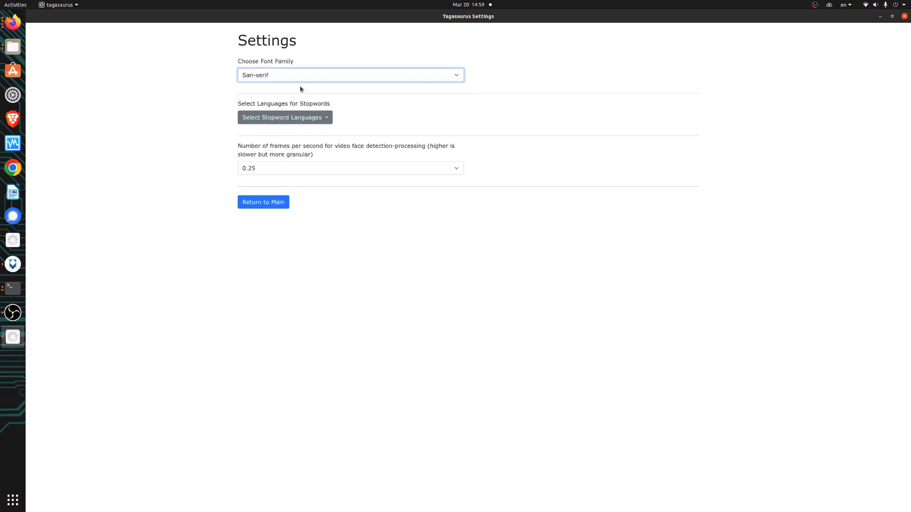
left_click(268, 203)
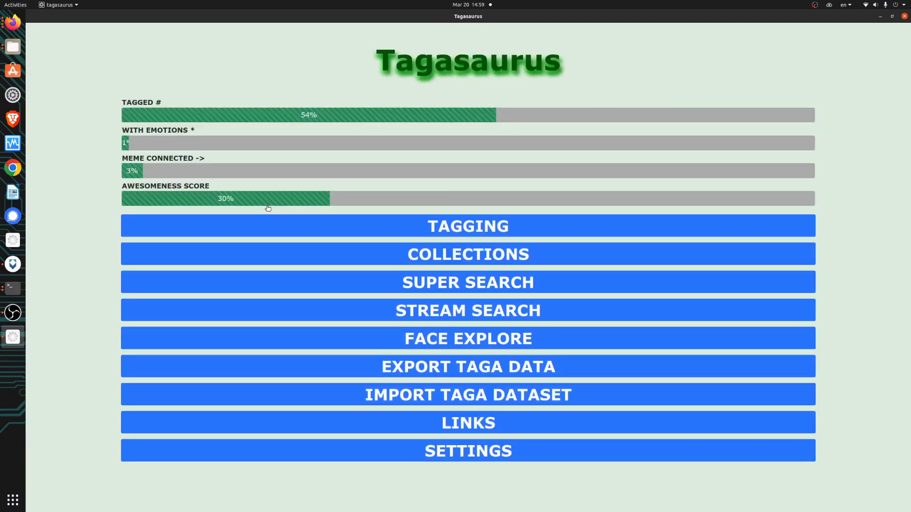
Set the application's font family to Serif in the settings and return to the main page
left_click(387, 451)
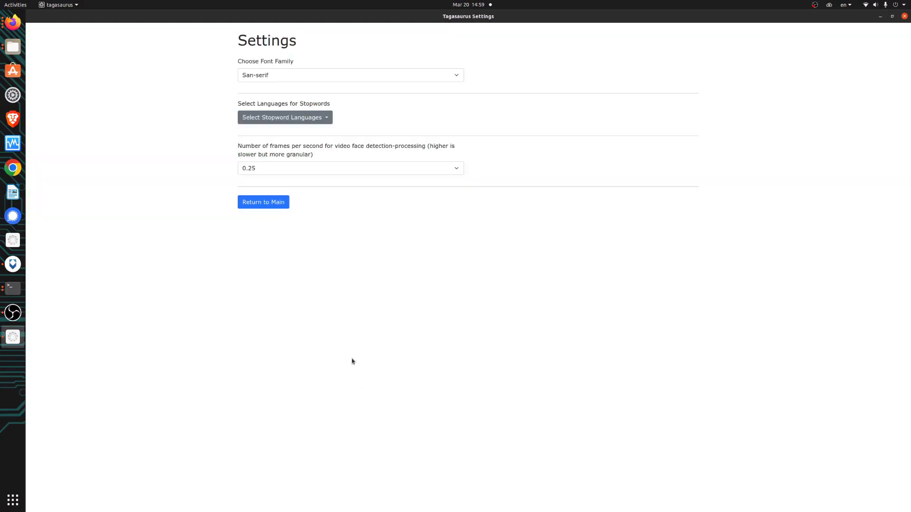
left_click(317, 78)
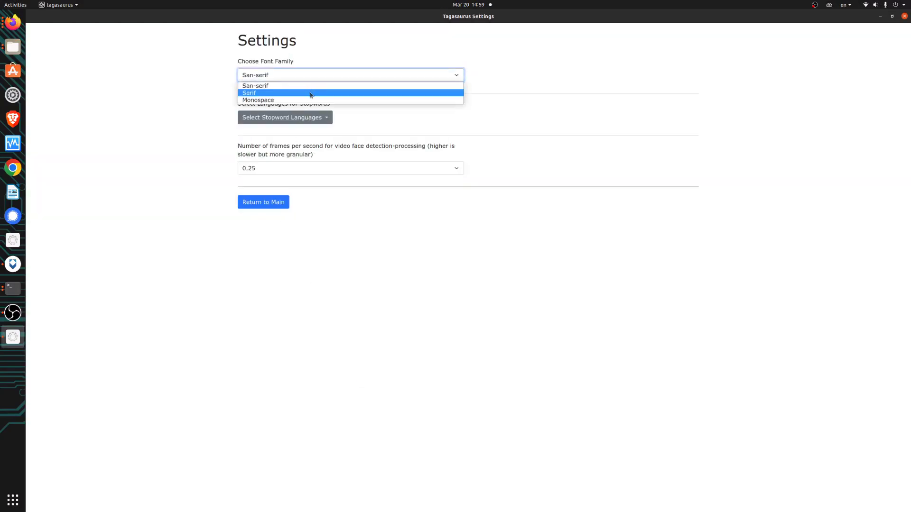
left_click(311, 94)
left_click(278, 202)
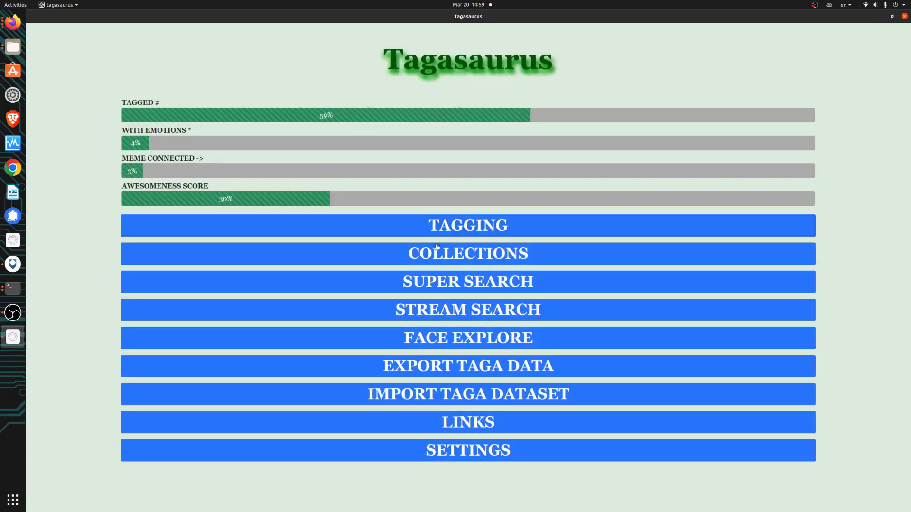
Examine the frames-per-second choices for video face detection in the settings without changing them, and return to the main page
left_click(446, 458)
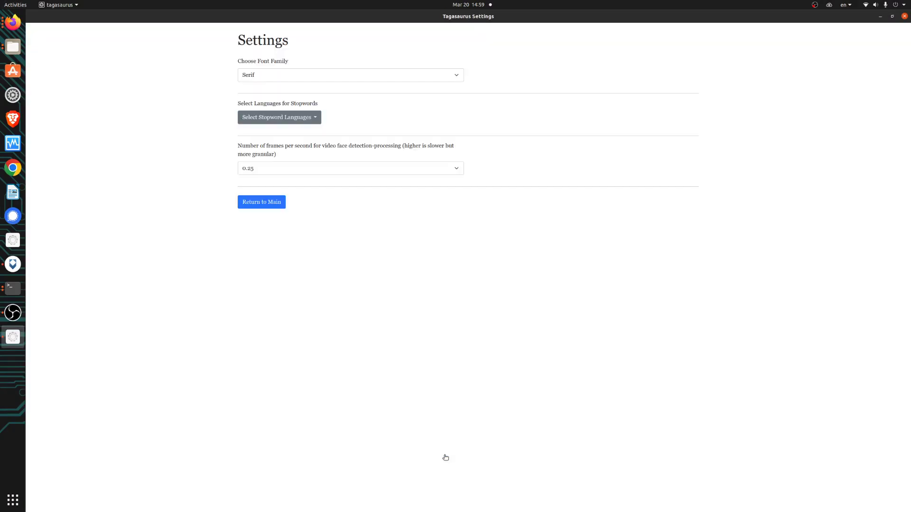
left_click(265, 171)
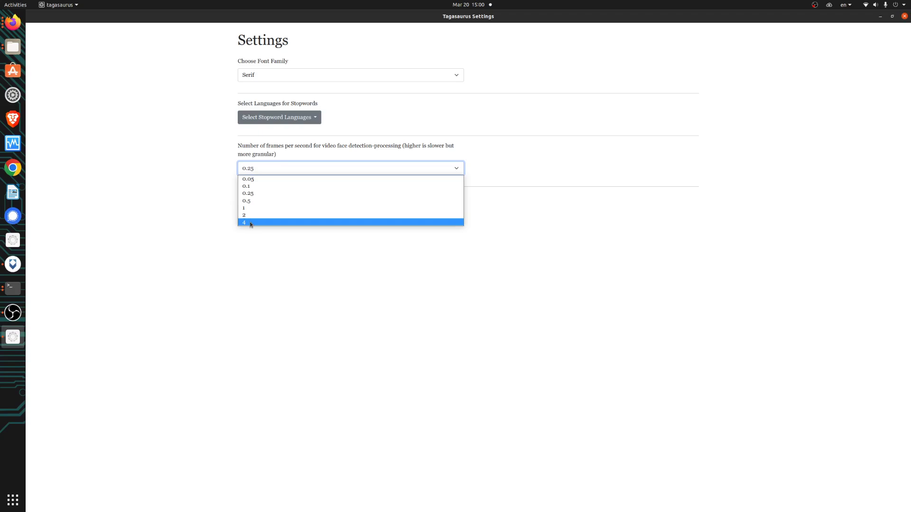
left_click(148, 197)
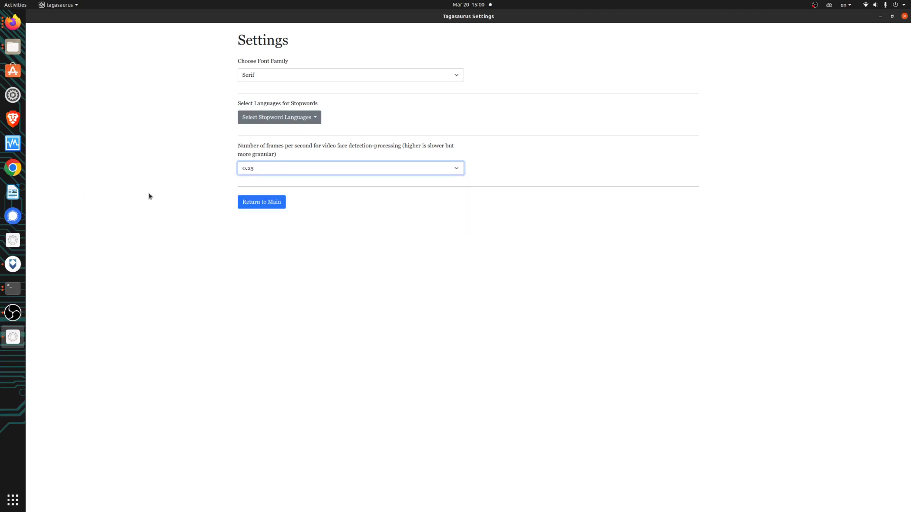
left_click(260, 206)
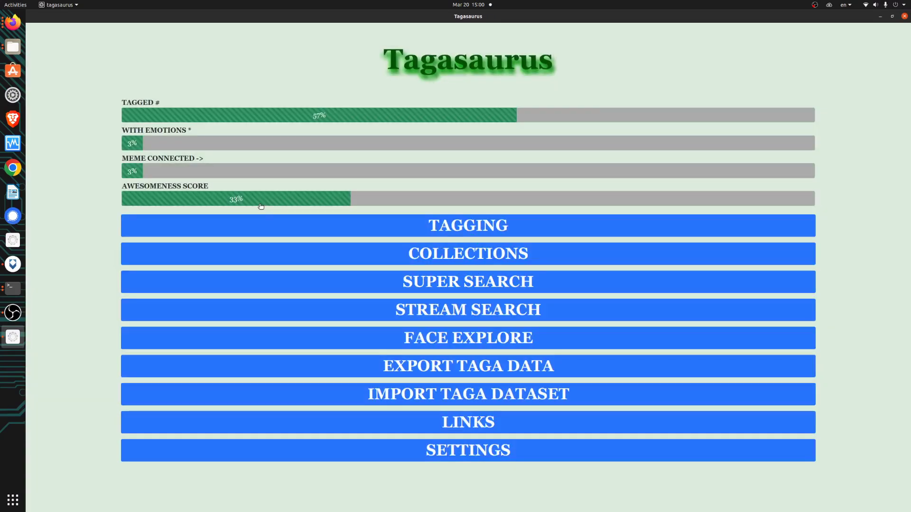